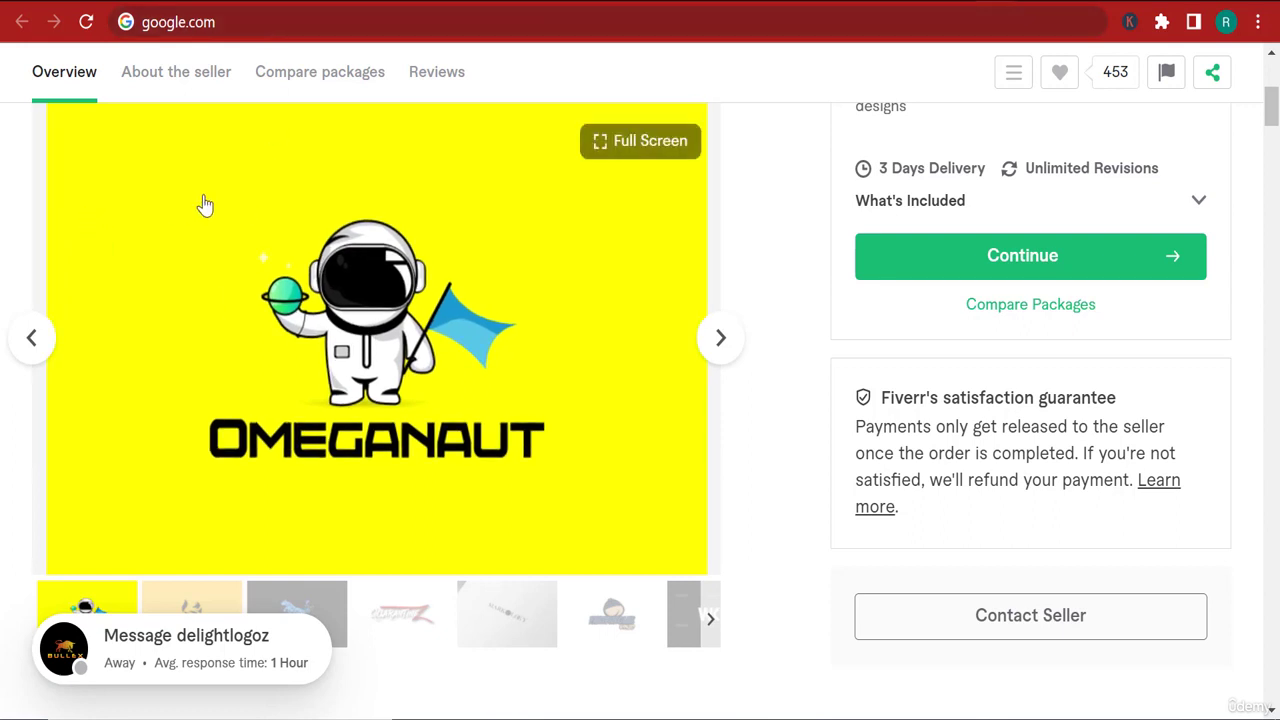
Examine the Fiverr logo design gig's title, client list and astronaut sample logo.
{"action": "scroll", "coordinate": [200, 206], "scroll_direction": "up", "scroll_amount": 1}
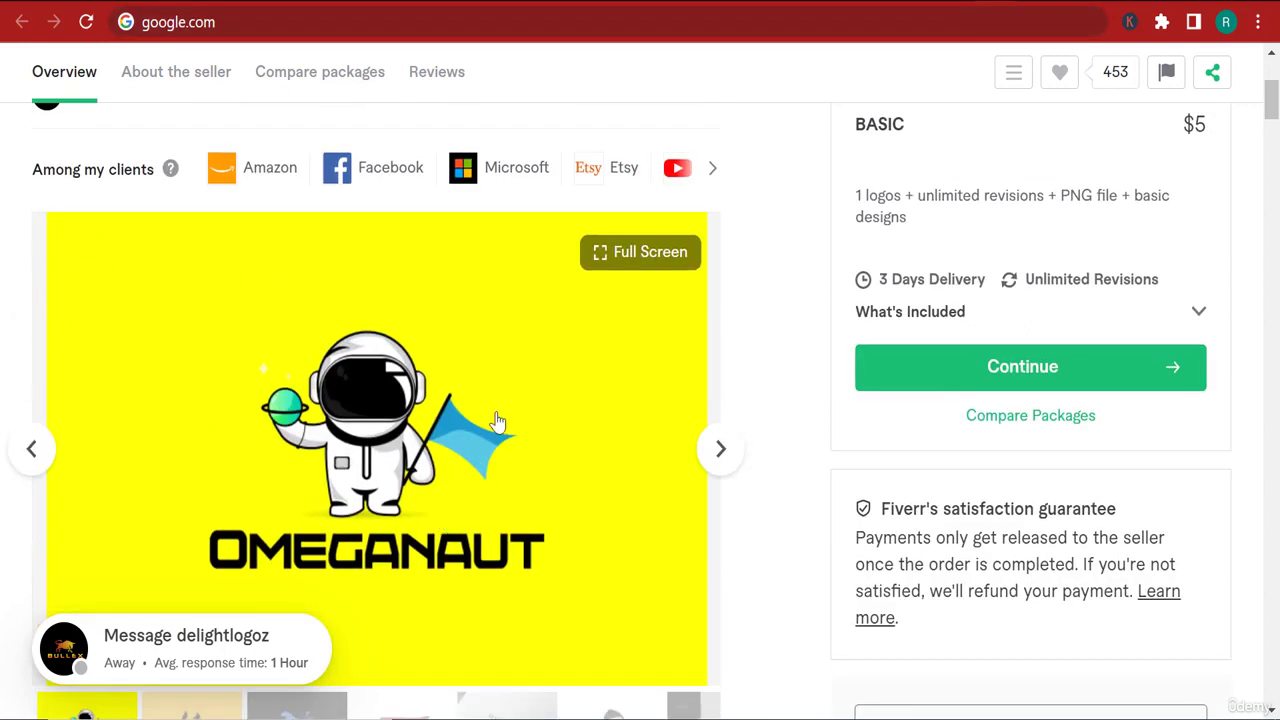
{"action": "scroll", "coordinate": [496, 423], "scroll_direction": "up", "scroll_amount": 1}
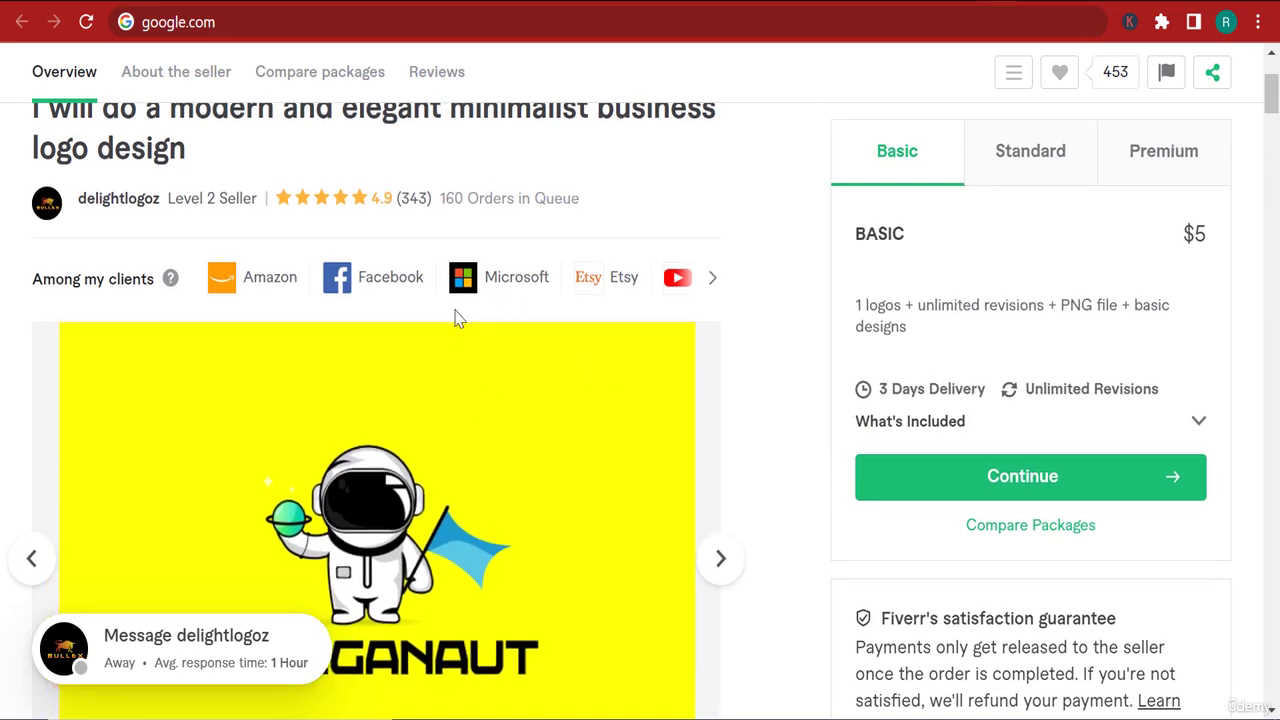
{"action": "scroll", "coordinate": [455, 318], "scroll_direction": "down", "scroll_amount": 2}
{"action": "scroll", "coordinate": [455, 318], "scroll_direction": "up", "scroll_amount": 1}
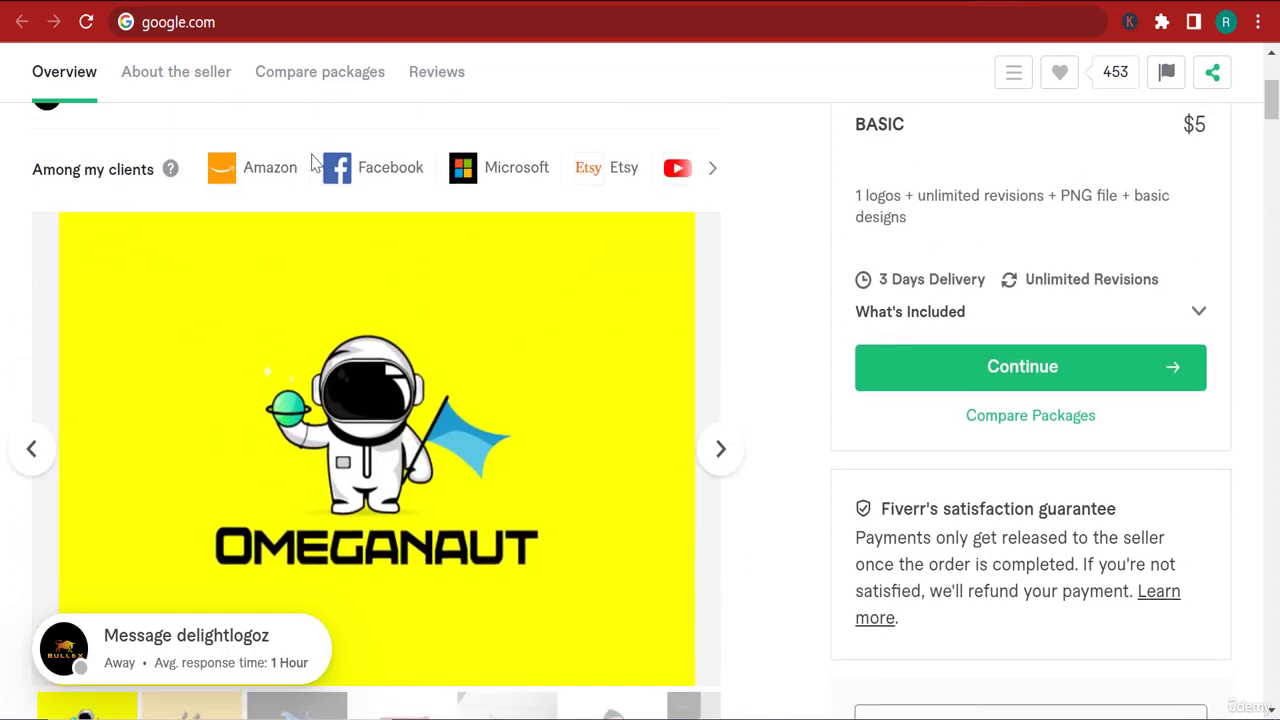
{"action": "scroll", "coordinate": [617, 400], "scroll_direction": "down", "scroll_amount": 1}
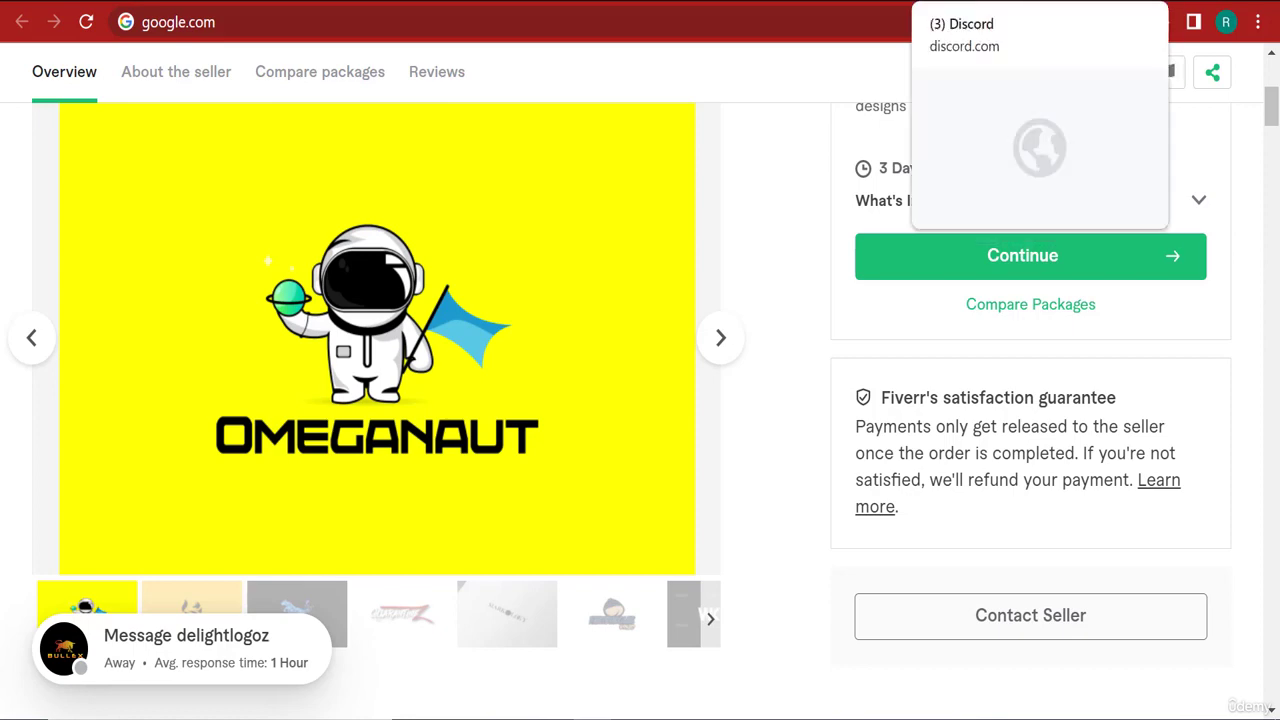
Switch to Discord and open the newbies-86 channel on the Midjourney server.
{"action": "left_click", "coordinate": [960, 2]}
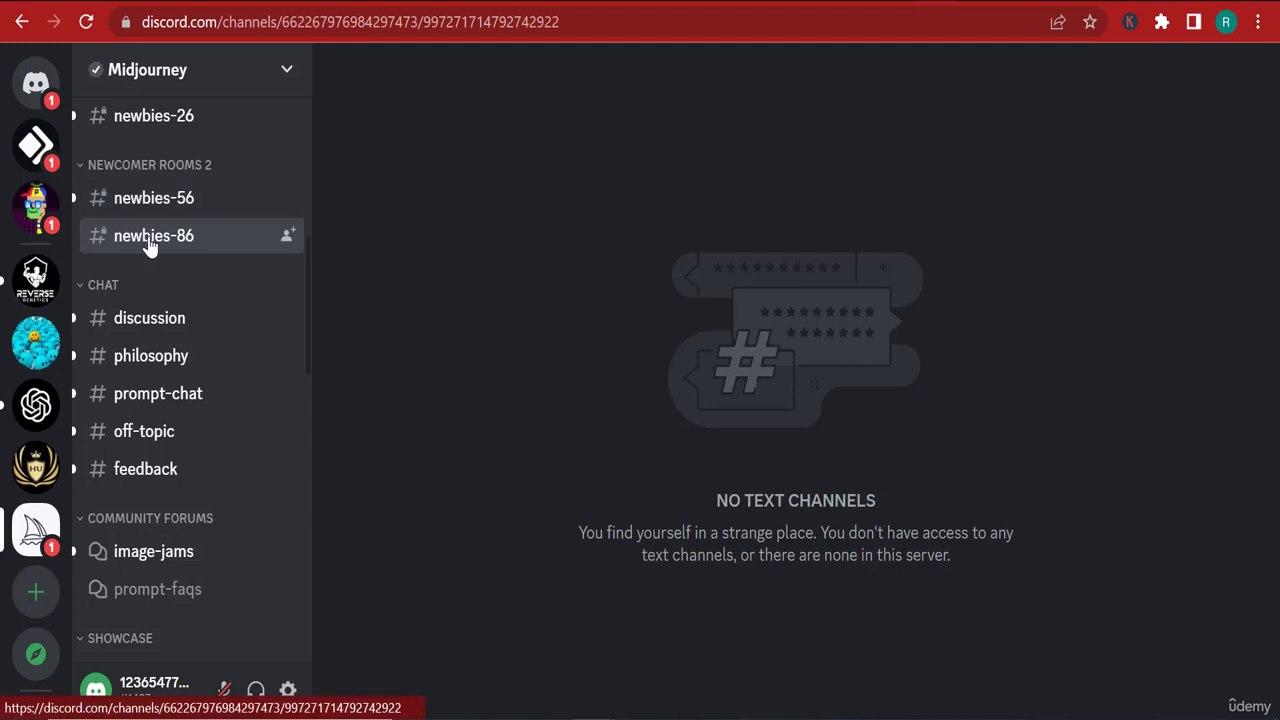
{"action": "left_click", "coordinate": [563, 20]}
{"action": "key", "text": "Return"}
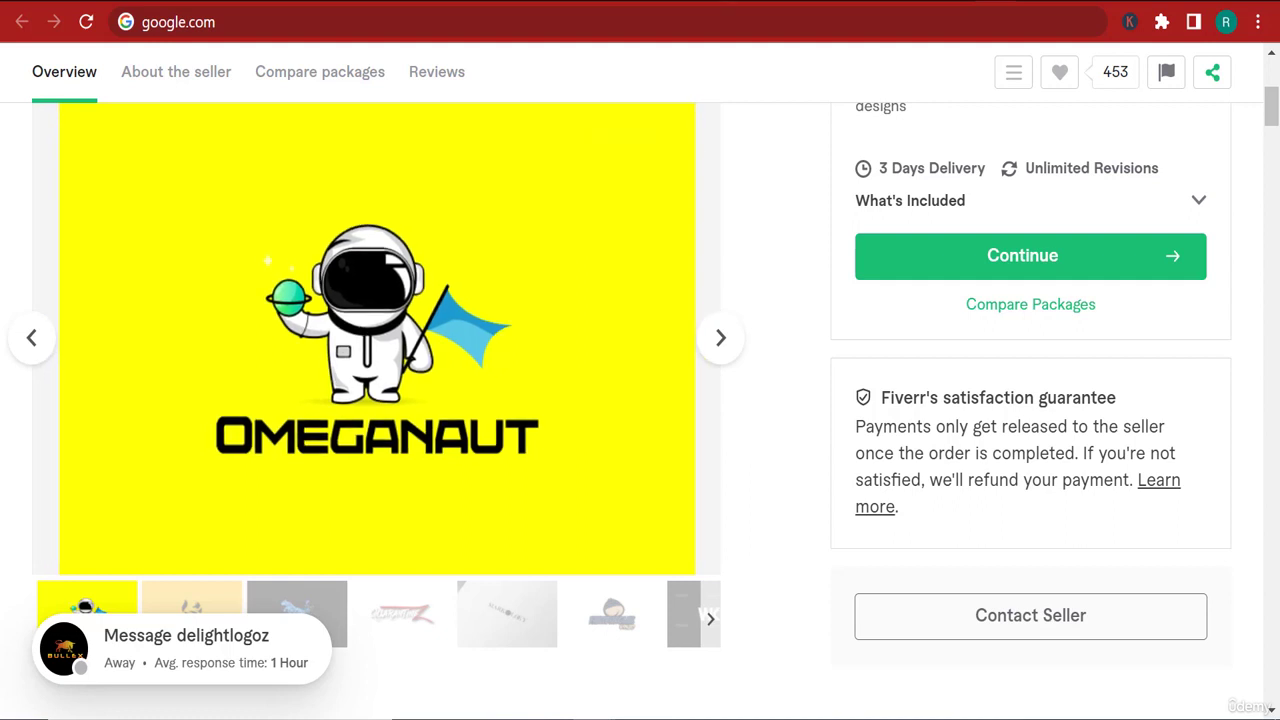
{"action": "left_click", "coordinate": [1048, 2]}
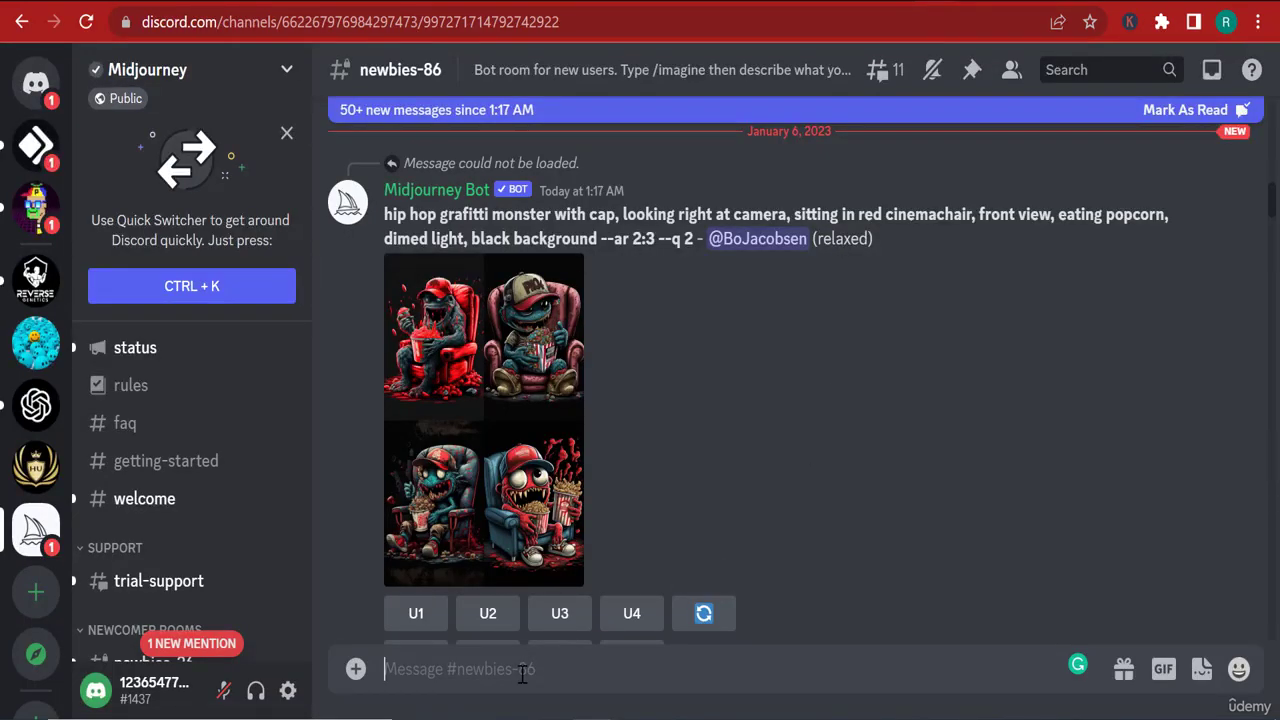
Start Midjourney's /imagine command with its prompt field in the newbies-86 channel.
{"action": "type", "text": "/"}
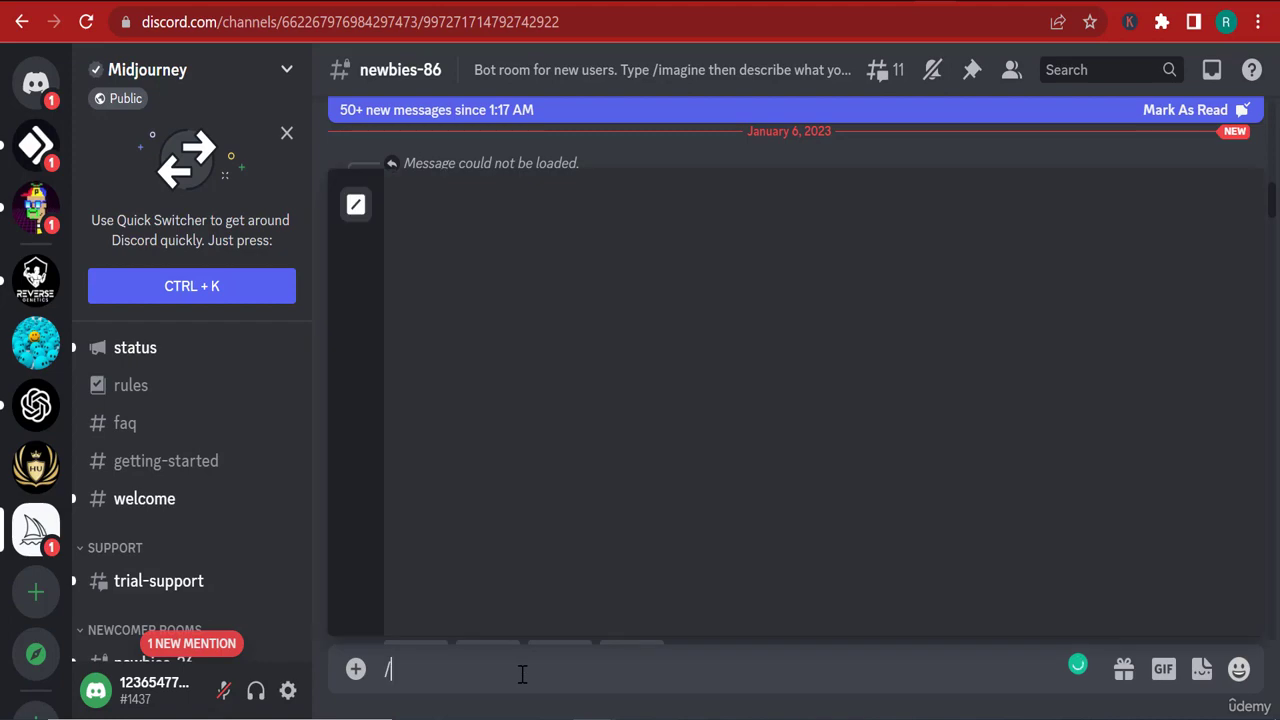
{"action": "type", "text": "imagin,e"}
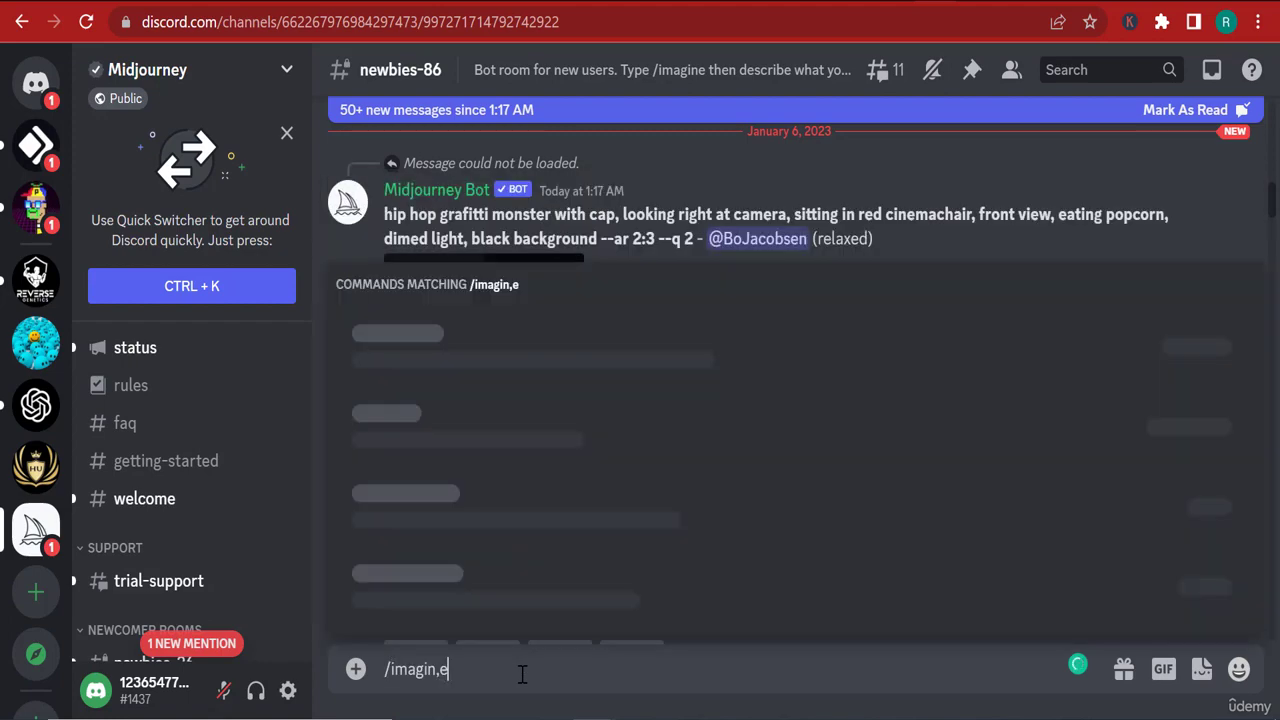
{"action": "key", "text": "BackSpace"}
{"action": "key", "text": "BackSpace"}
{"action": "type", "text": "e"}
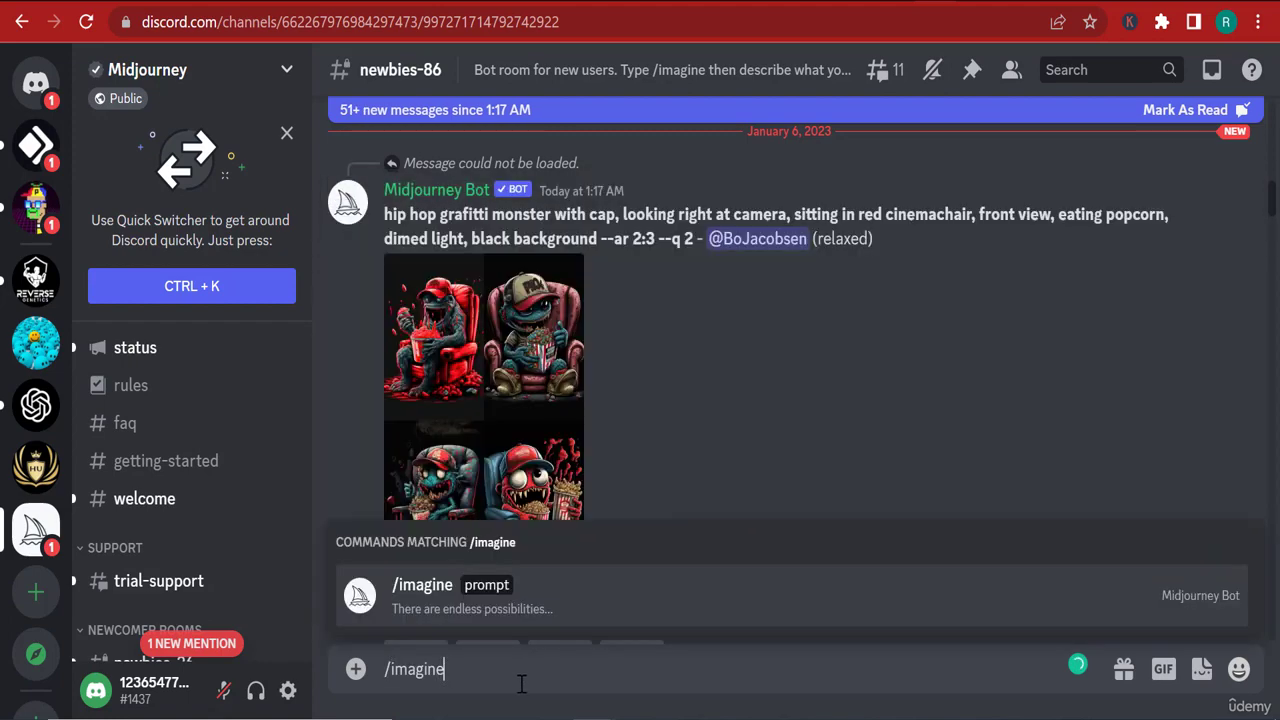
{"action": "left_click", "coordinate": [490, 596]}
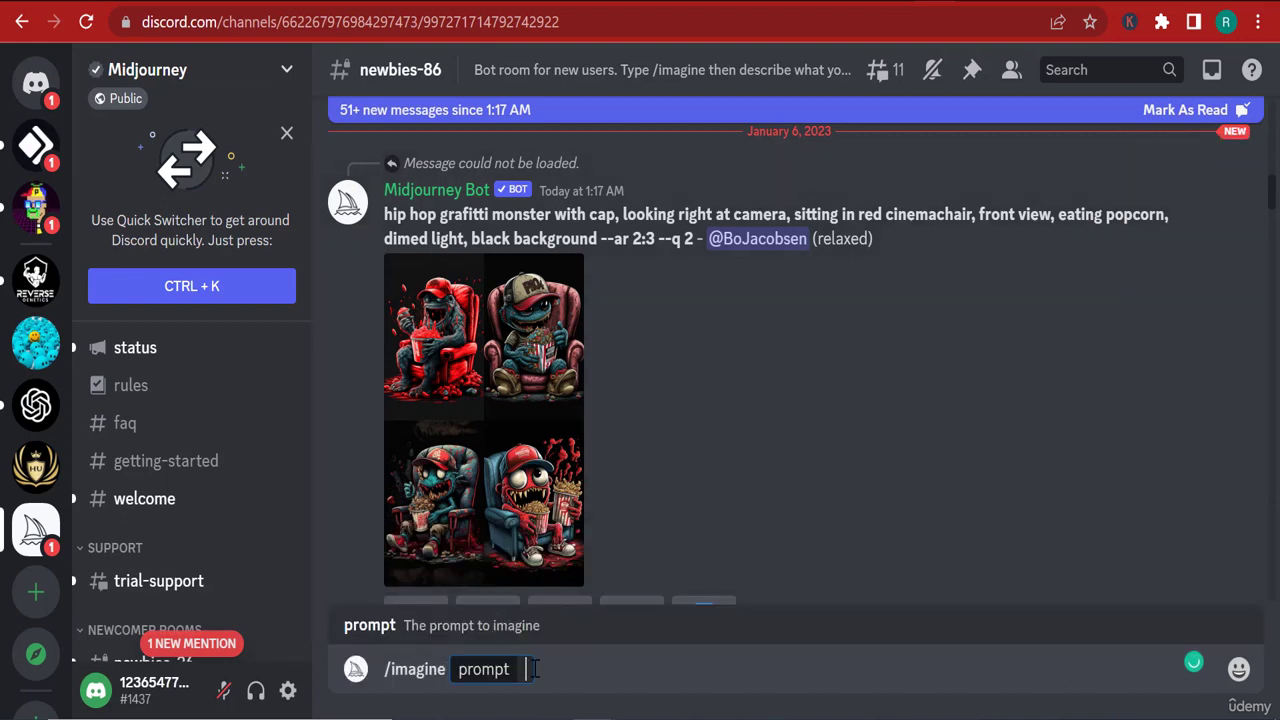
Begin the image prompt with "astronaut logo with yellow background space, the".
{"action": "type", "text": "astra"}
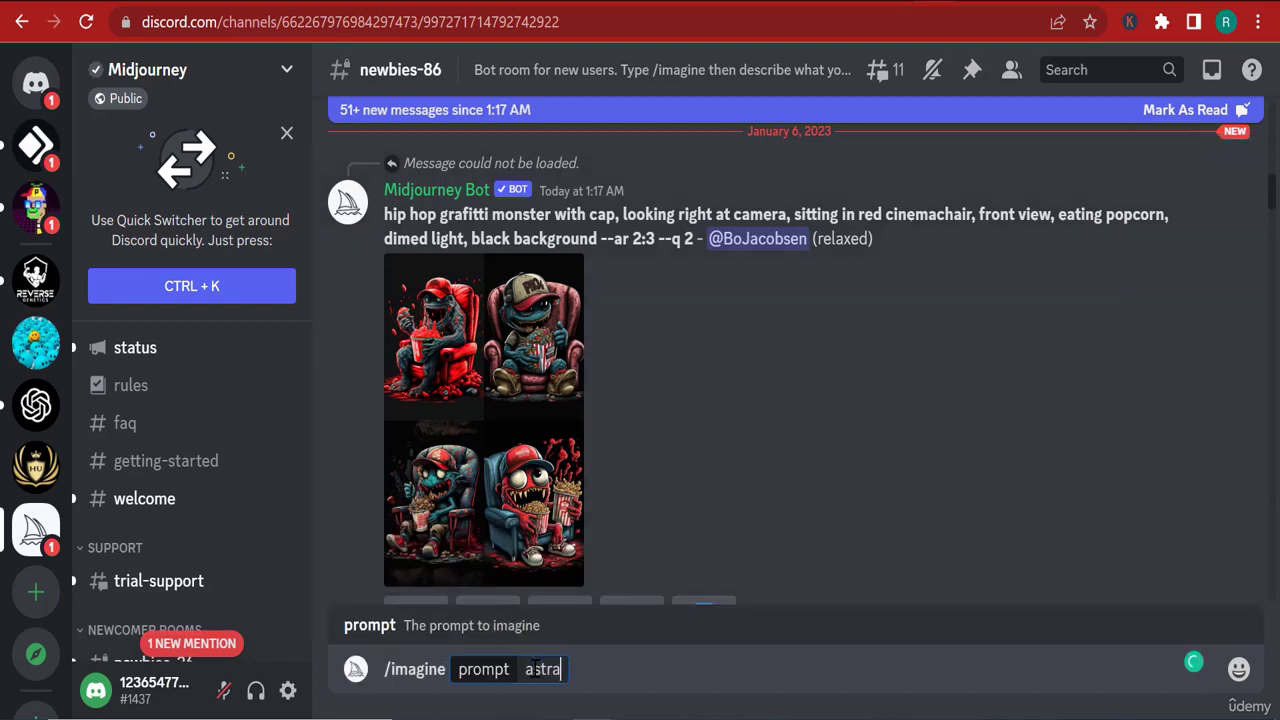
{"action": "type", "text": "un"}
{"action": "key", "text": "BackSpace"}
{"action": "key", "text": "BackSpace"}
{"action": "key", "text": "BackSpace"}
{"action": "type", "text": "onaut "}
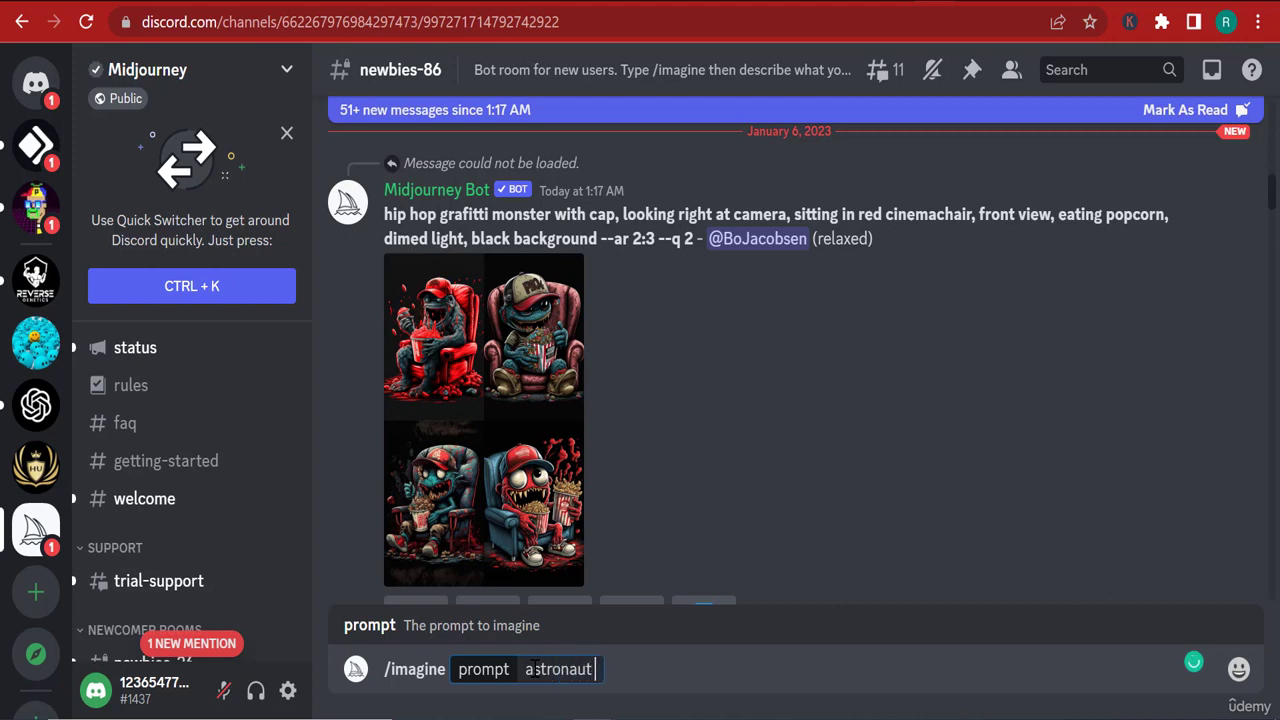
{"action": "type", "text": "logo with "}
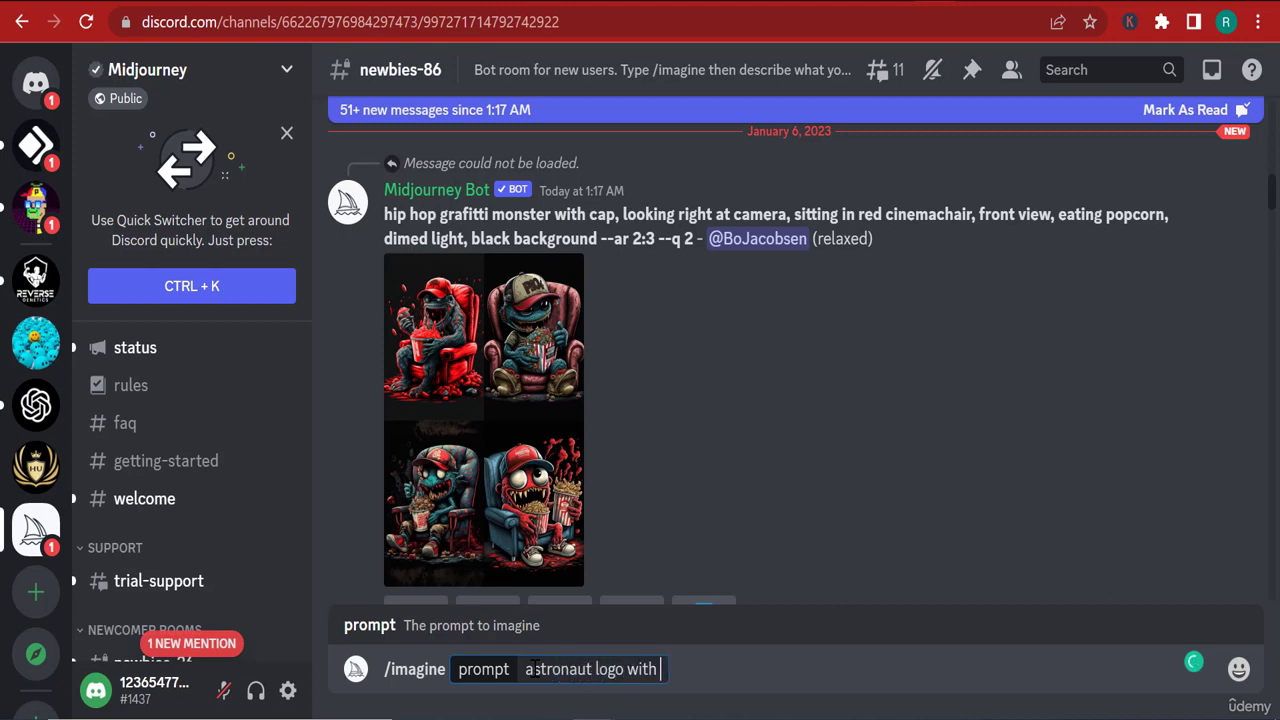
{"action": "type", "text": "yellow ba"}
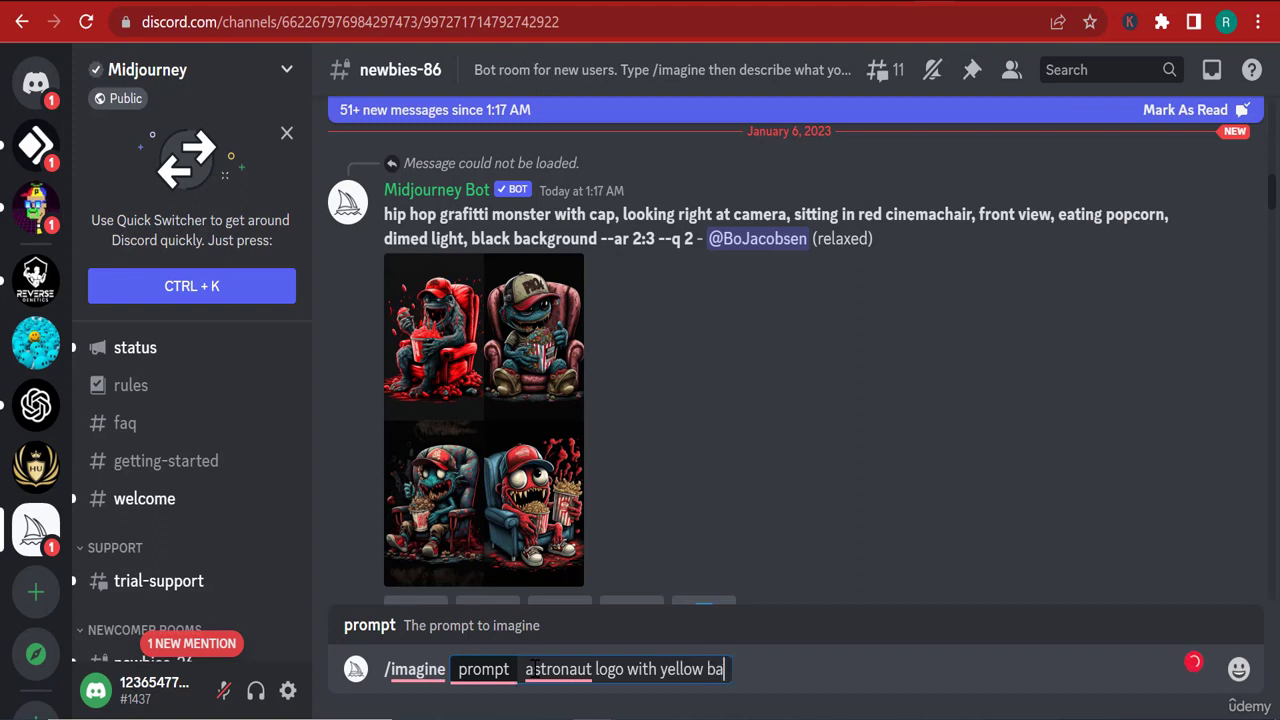
{"action": "type", "text": "ckgrou"}
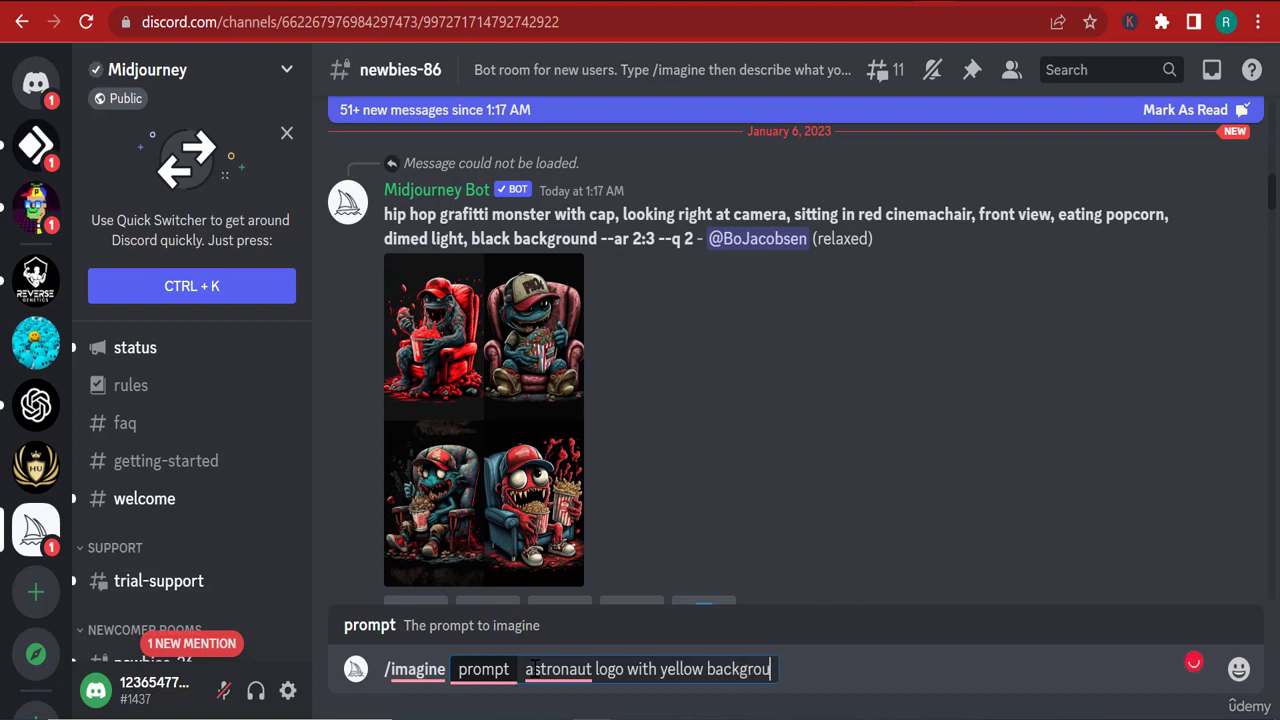
{"action": "type", "text": "nd space, the "}
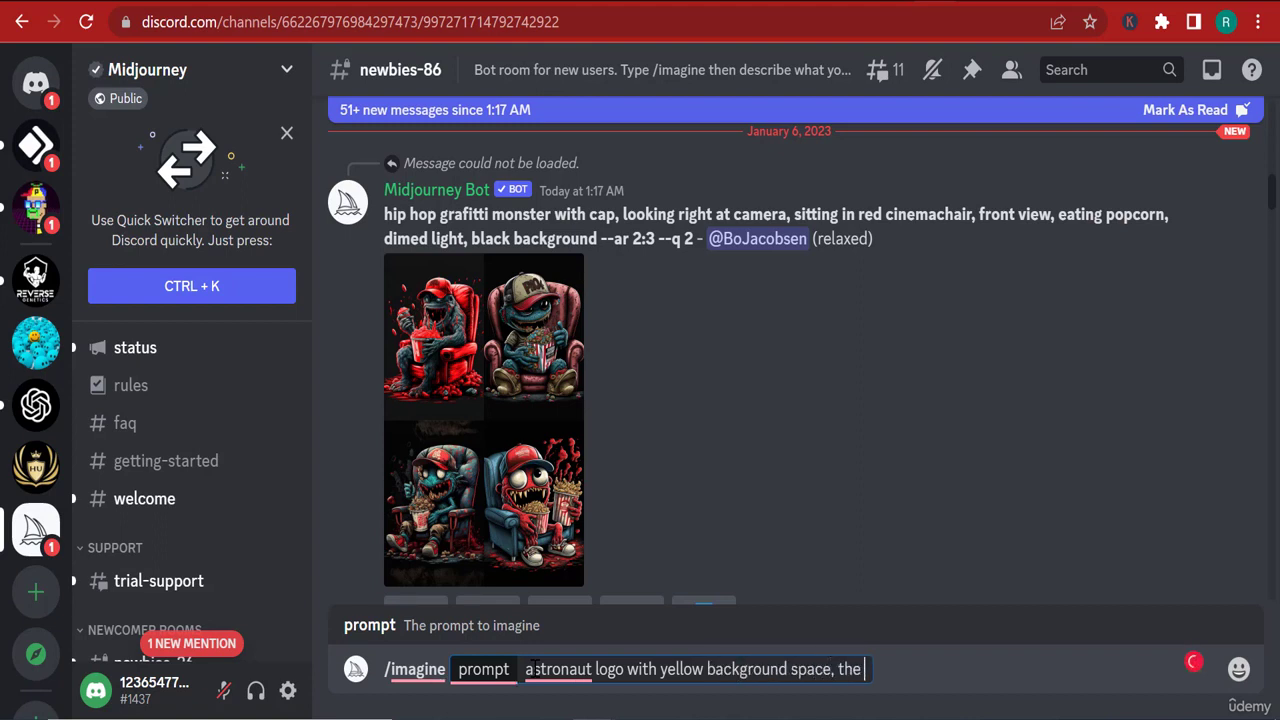
Continue the prompt with the logo's name: name of the logo is "Astronaut",.
{"action": "type", "text": "name of the l"}
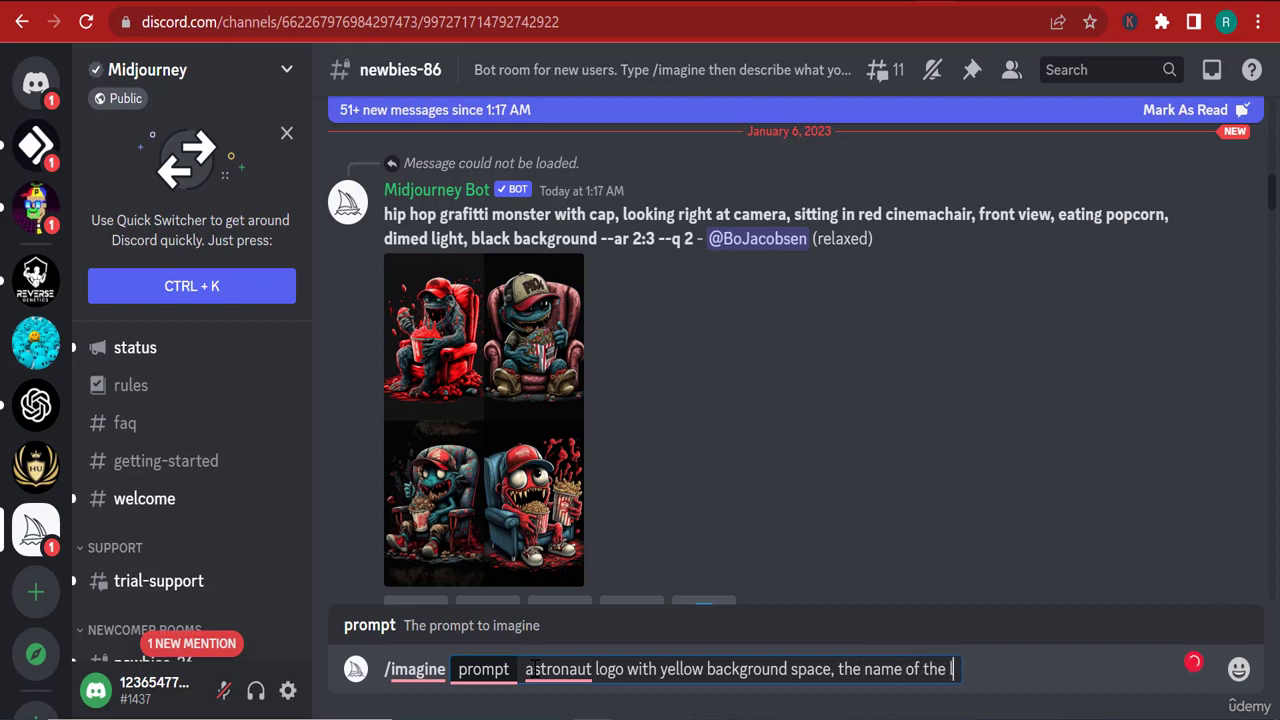
{"action": "type", "text": "ogo is \""}
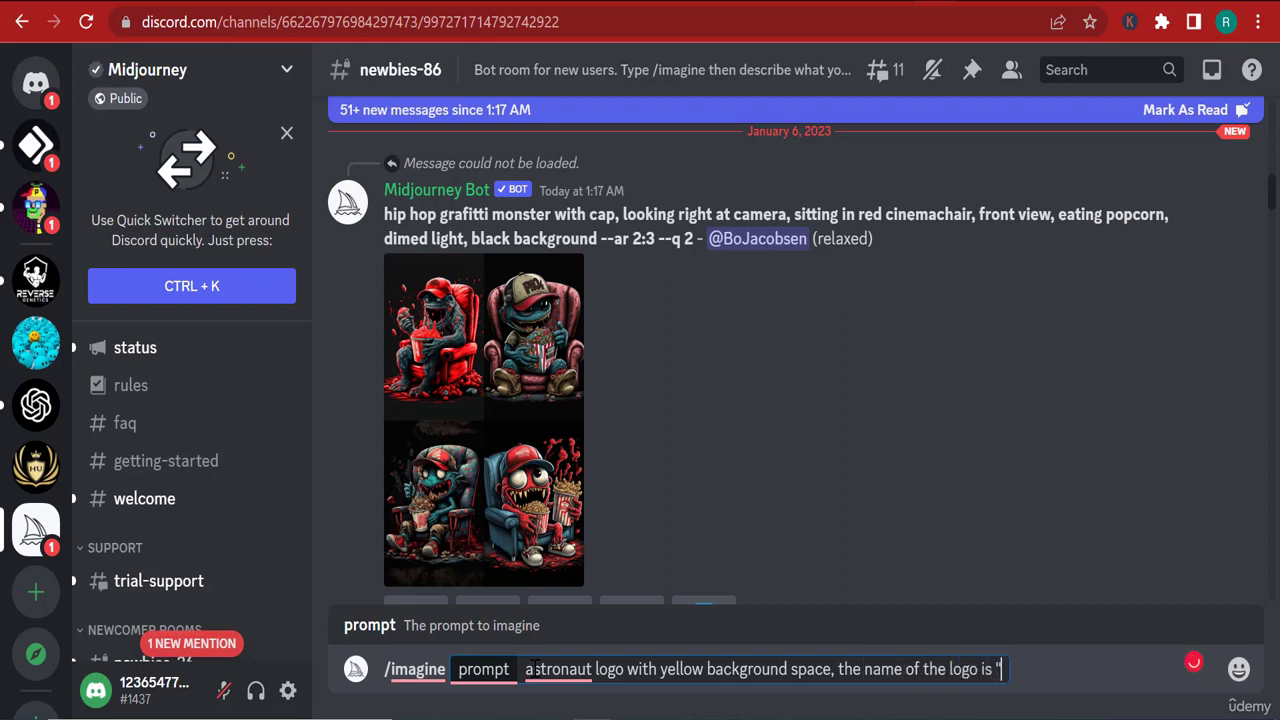
{"action": "type", "text": "Astrau"}
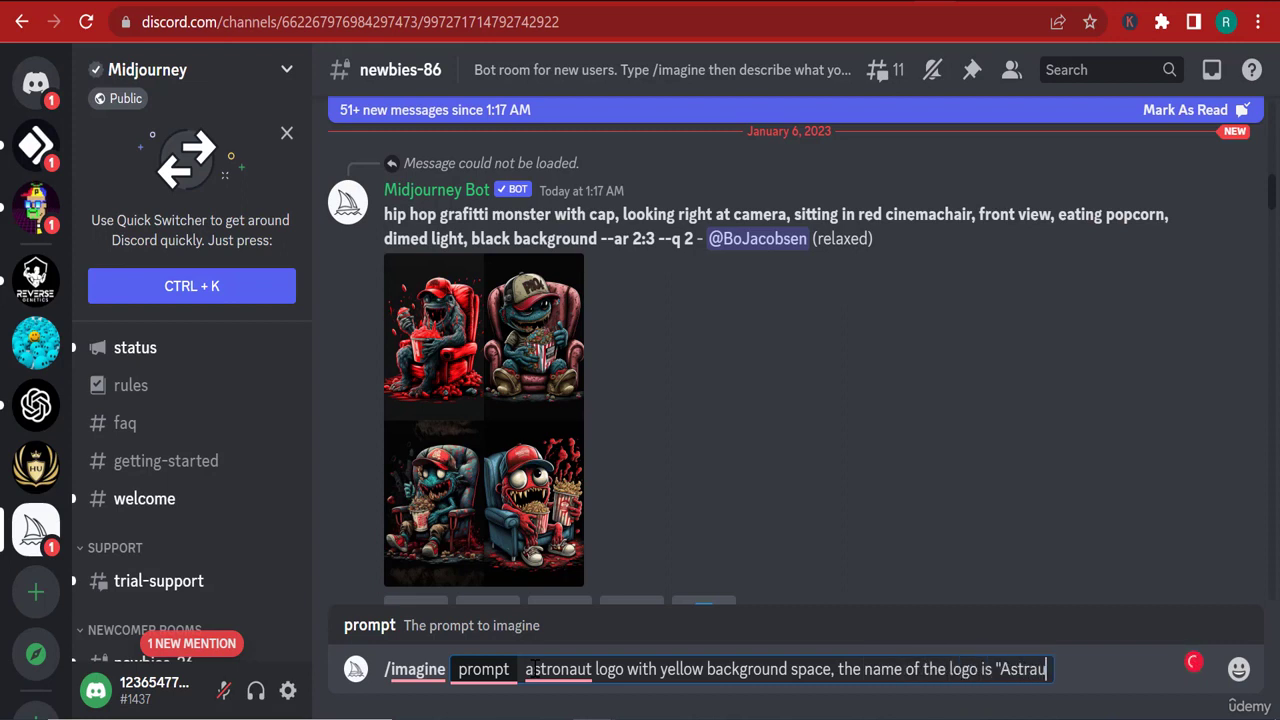
{"action": "key", "text": "BackSpace"}
{"action": "key", "text": "BackSpace"}
{"action": "type", "text": "onaut"}
{"action": "type", "text": "\", "}
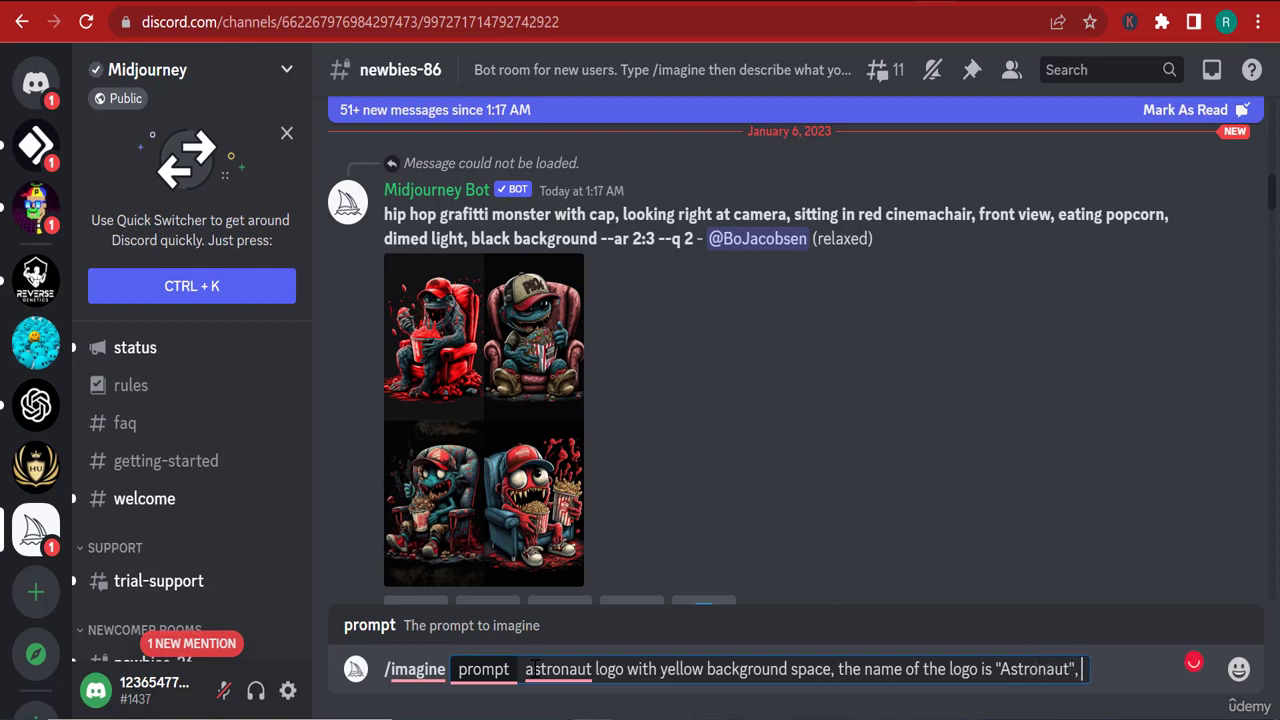
Finish the prompt with "and the astronaut is a small minion holding the earth and the flag at one hand" and submit it.
{"action": "type", "text": "and the"}
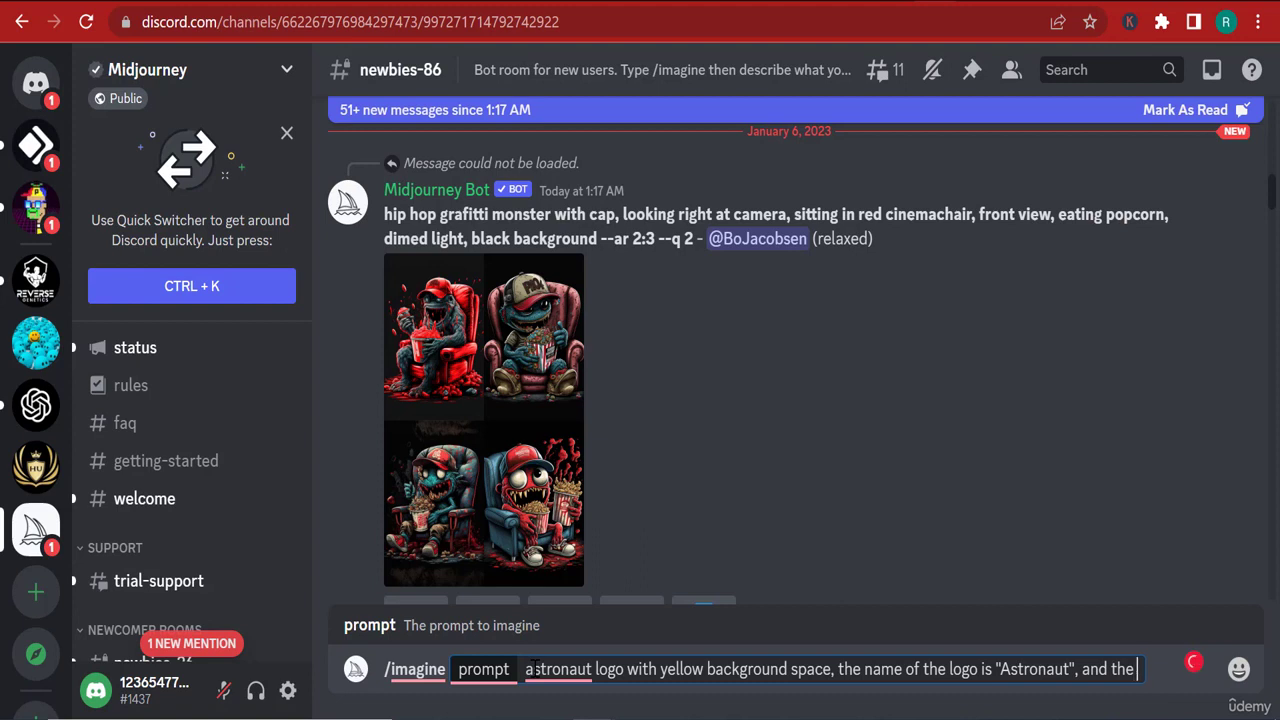
{"action": "key", "text": "BackSpace"}
{"action": "key", "text": "BackSpace"}
{"action": "key", "text": "BackSpace"}
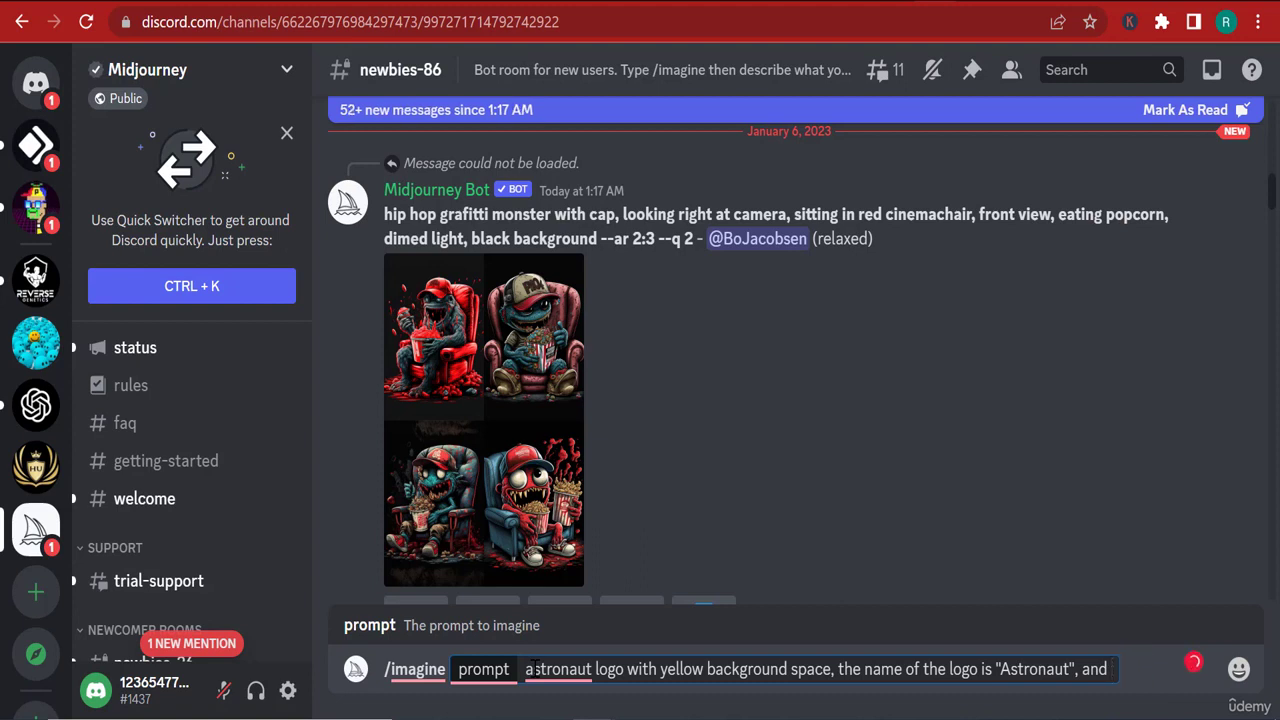
{"action": "type", "text": "the astra"}
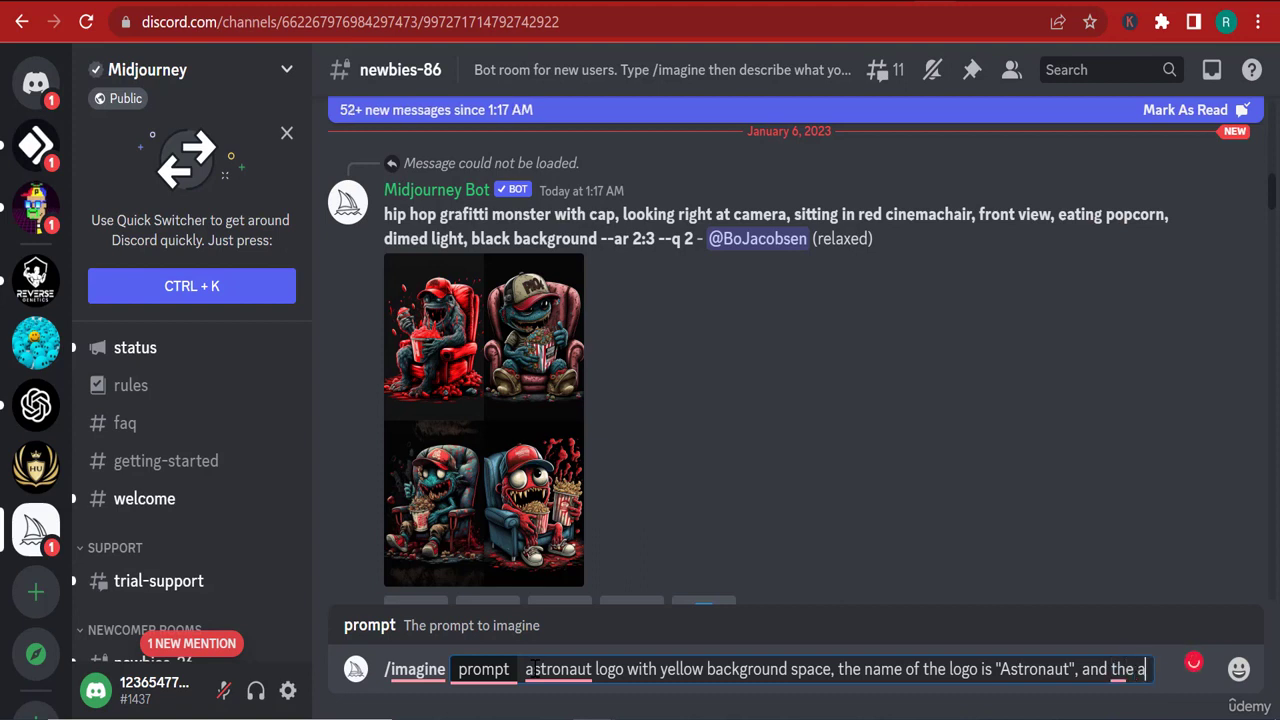
{"action": "key", "text": "BackSpace"}
{"action": "type", "text": "onaut is a small minion holding "}
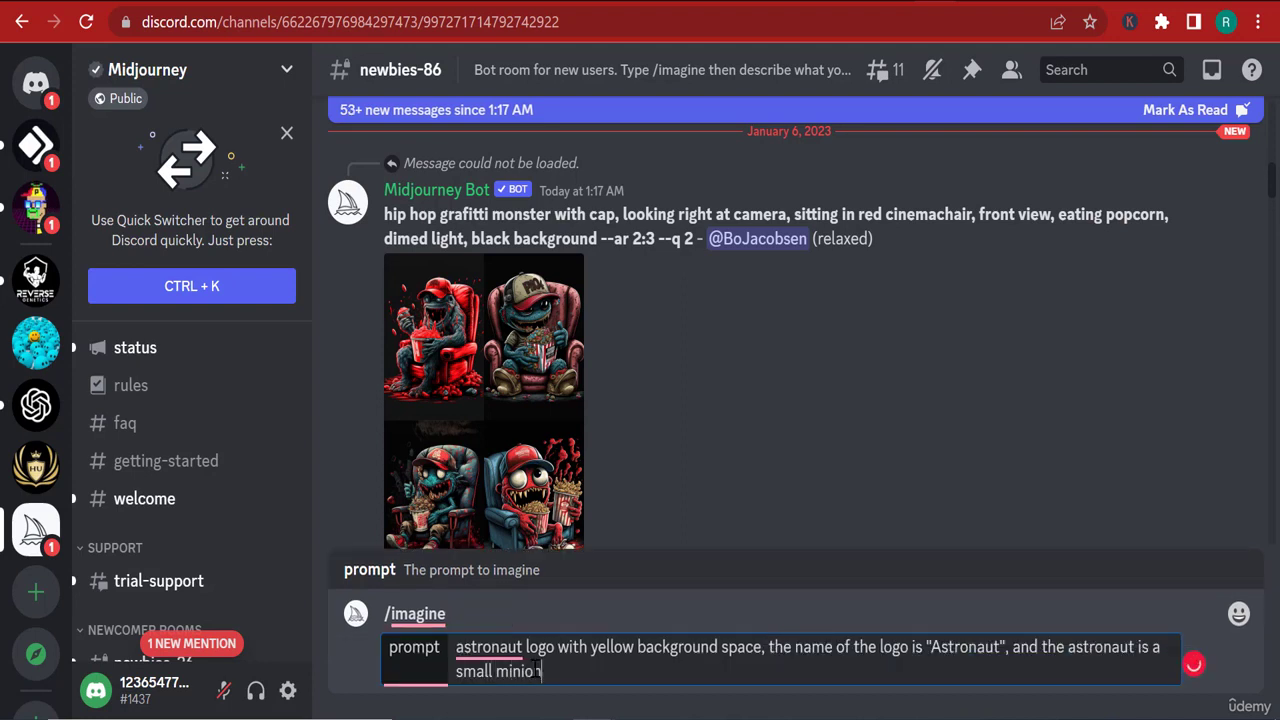
{"action": "type", "text": "the eat"}
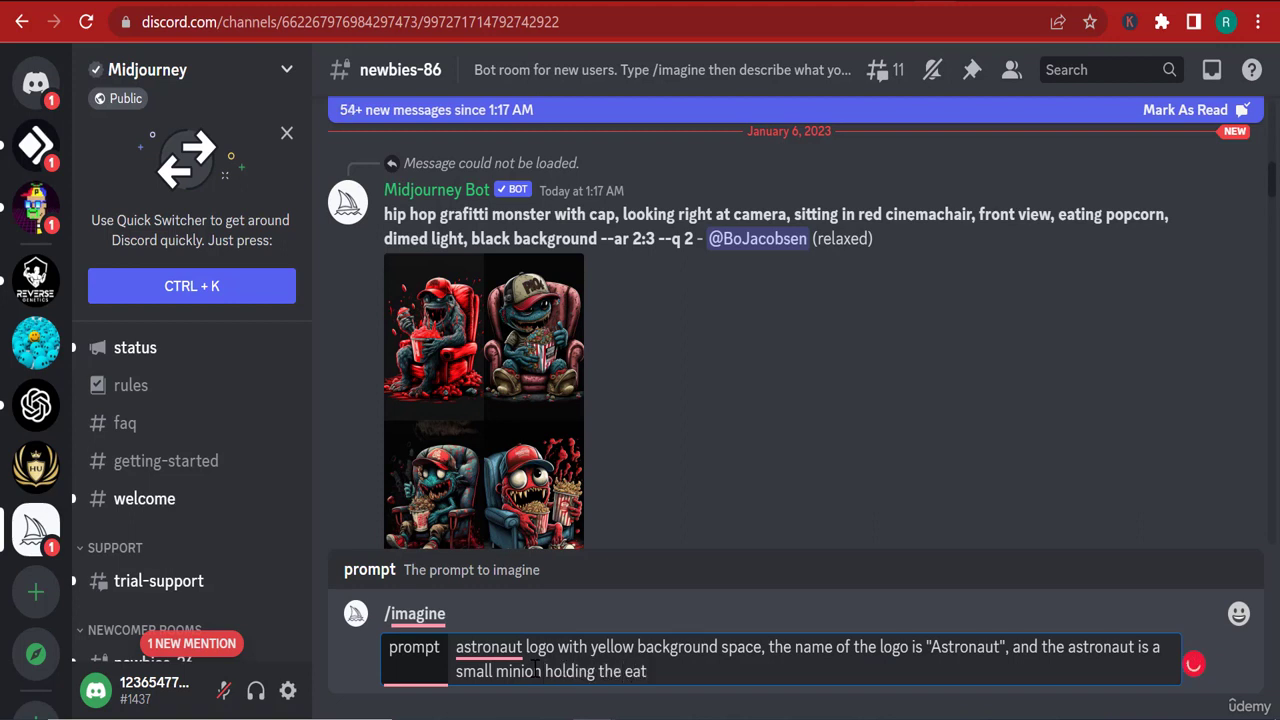
{"action": "key", "text": "BackSpace"}
{"action": "type", "text": "rth and the flag at one hand"}
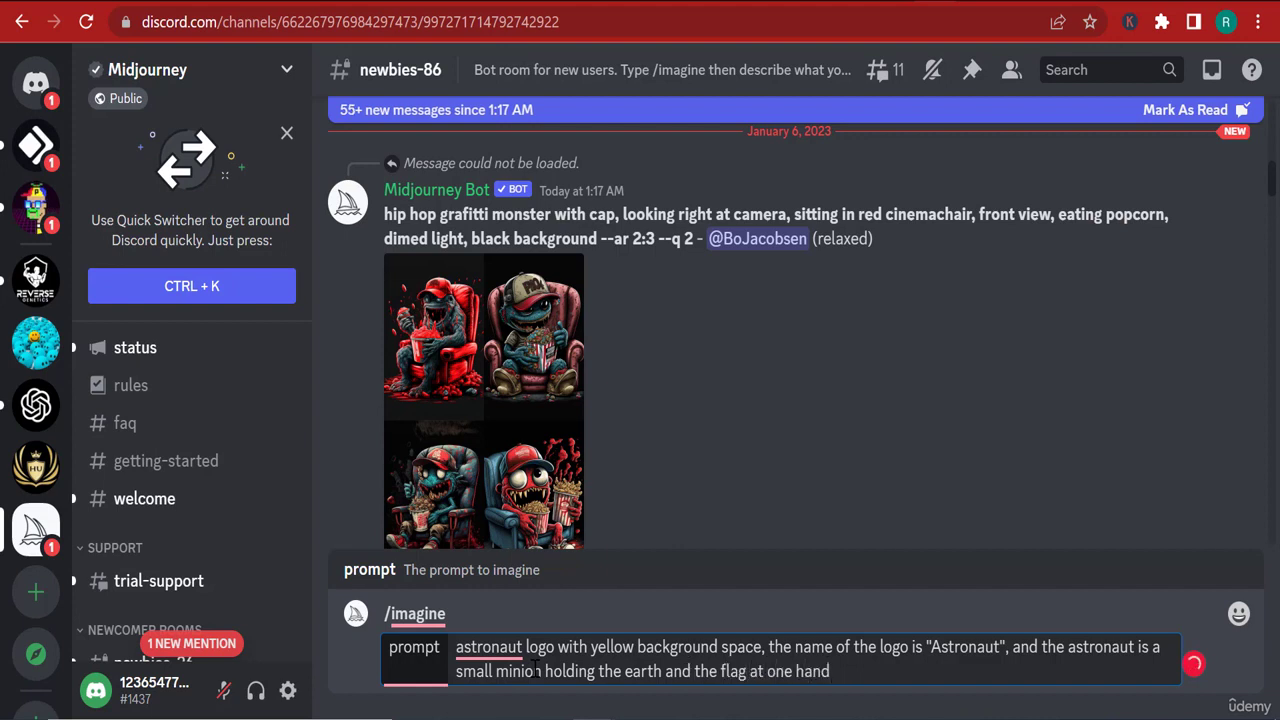
{"action": "key", "text": "Return"}
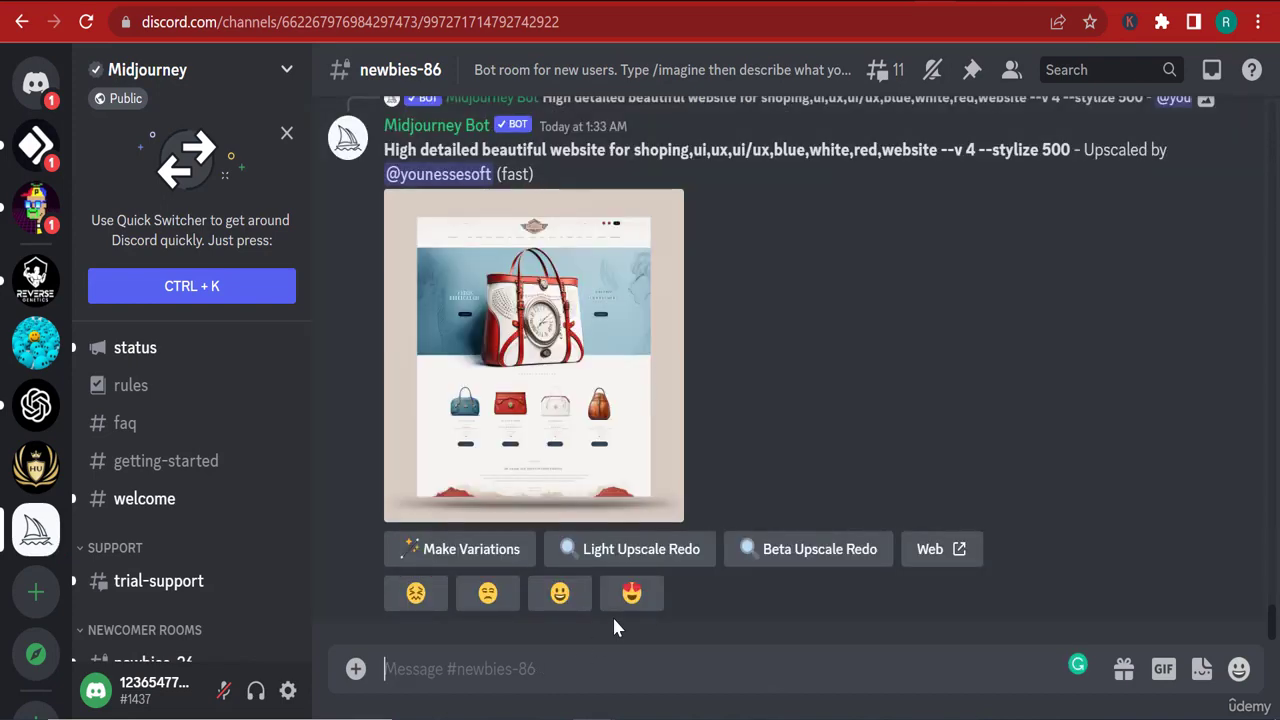
Upscale the third generated astronaut logo, the one in front of the US flag.
{"action": "scroll", "coordinate": [650, 400], "scroll_direction": "up", "scroll_amount": 2}
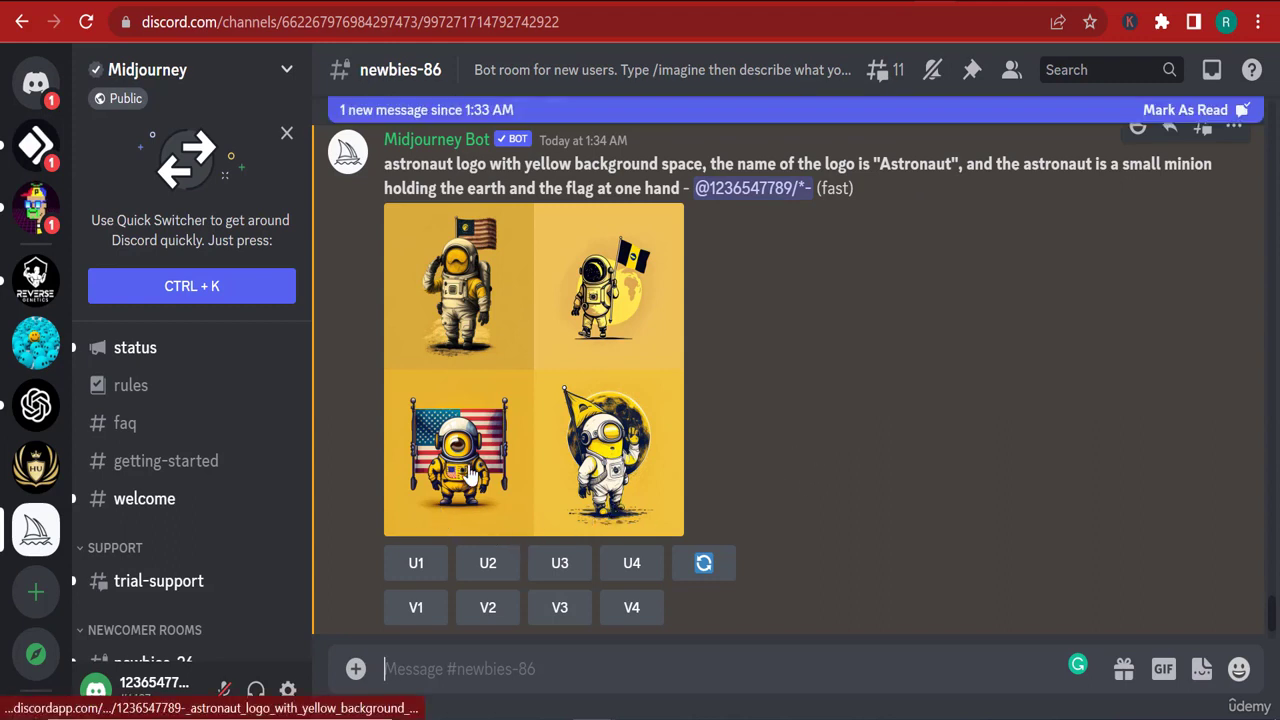
{"action": "left_click", "coordinate": [432, 568]}
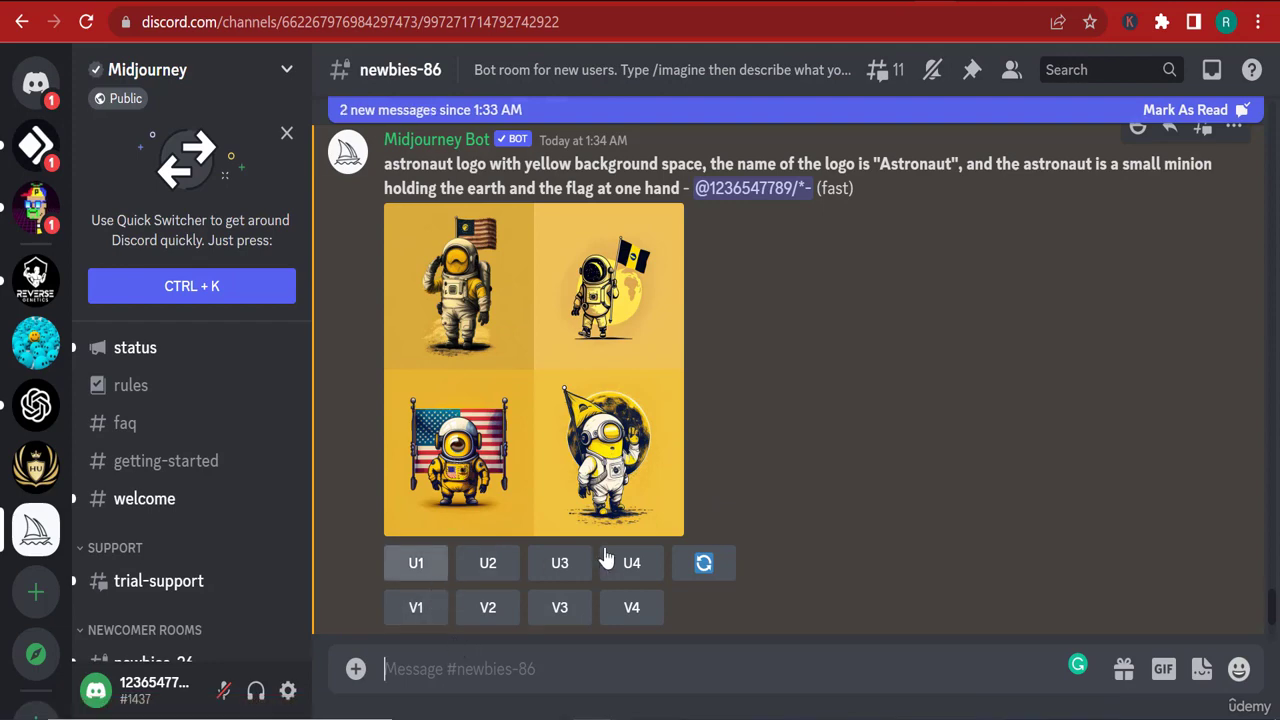
{"action": "scroll", "coordinate": [494, 480], "scroll_direction": "up", "scroll_amount": 4}
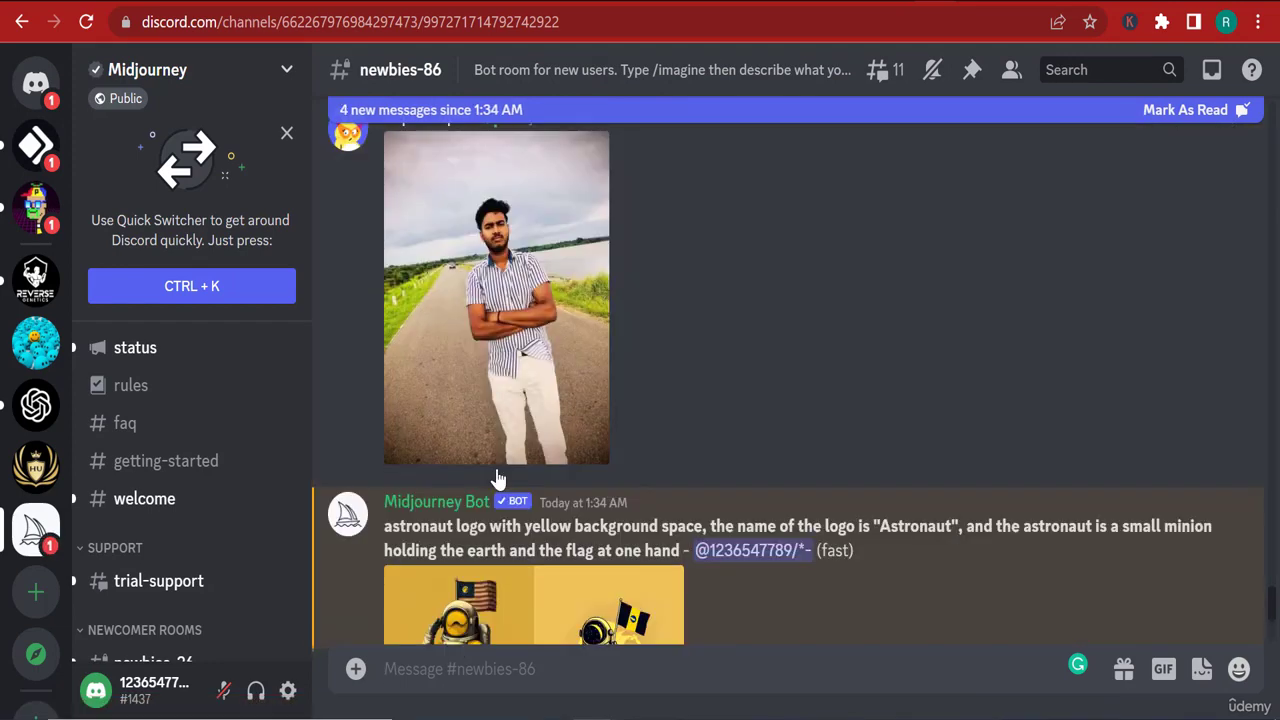
{"action": "scroll", "coordinate": [505, 470], "scroll_direction": "down", "scroll_amount": 4}
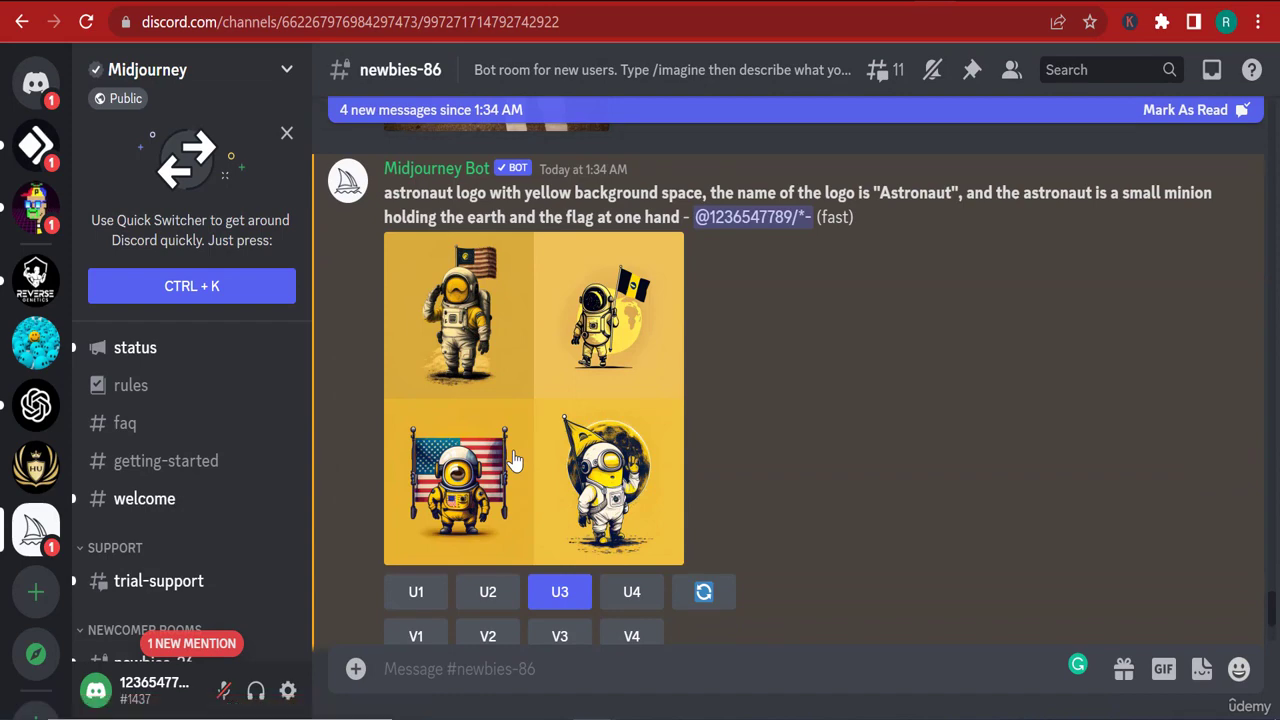
Open the upscaled astronaut logo in an enlarged preview.
{"action": "scroll", "coordinate": [712, 402], "scroll_direction": "down", "scroll_amount": 10}
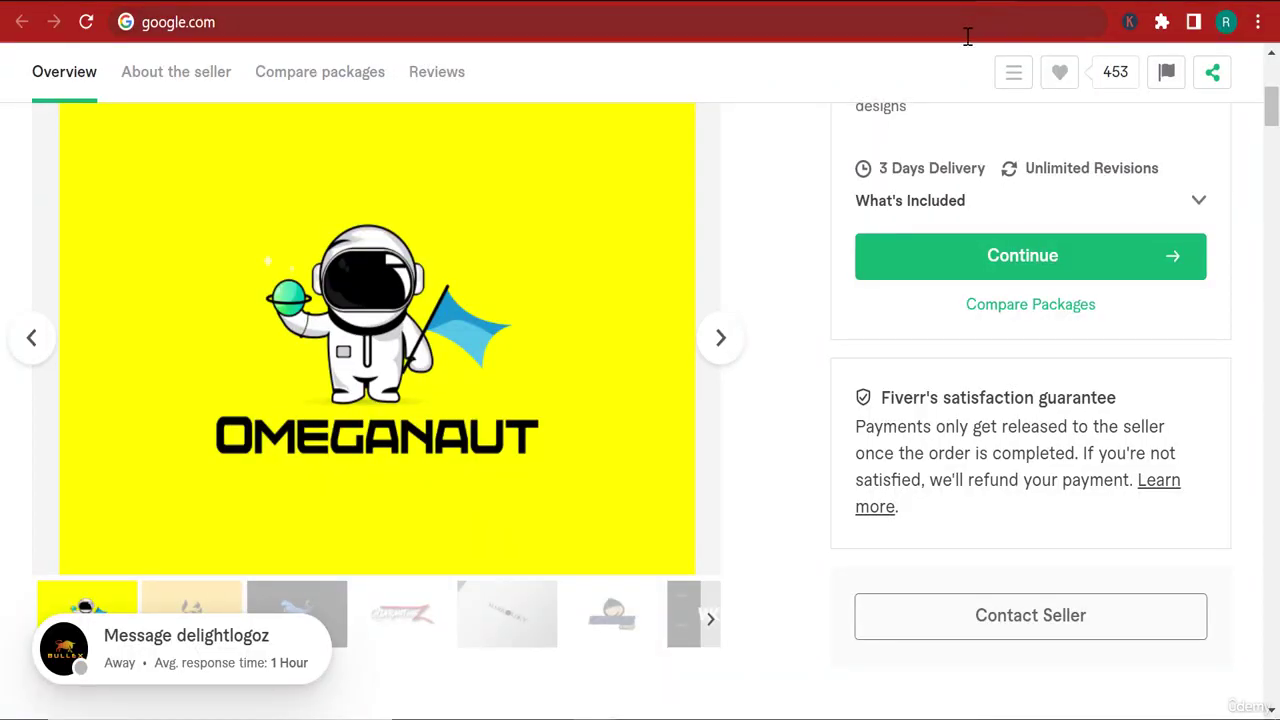
{"action": "mouse_move", "coordinate": [490, 395]}
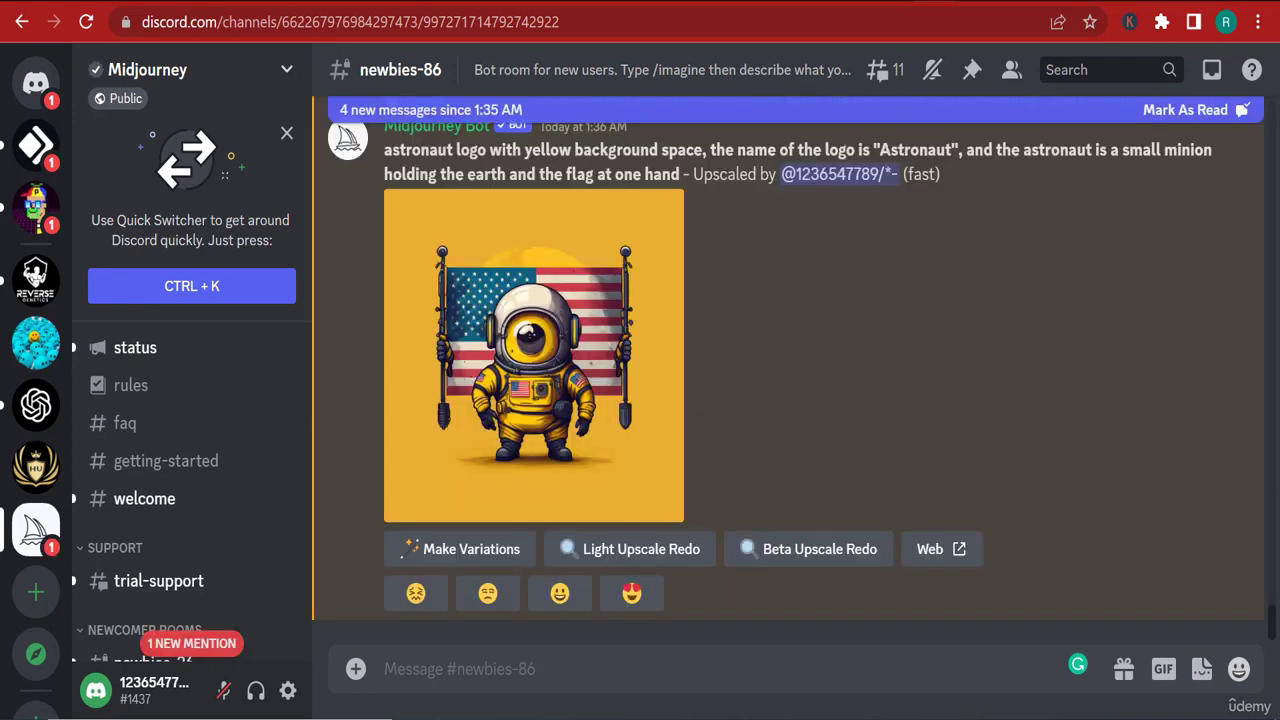
{"action": "left_click", "coordinate": [507, 398]}
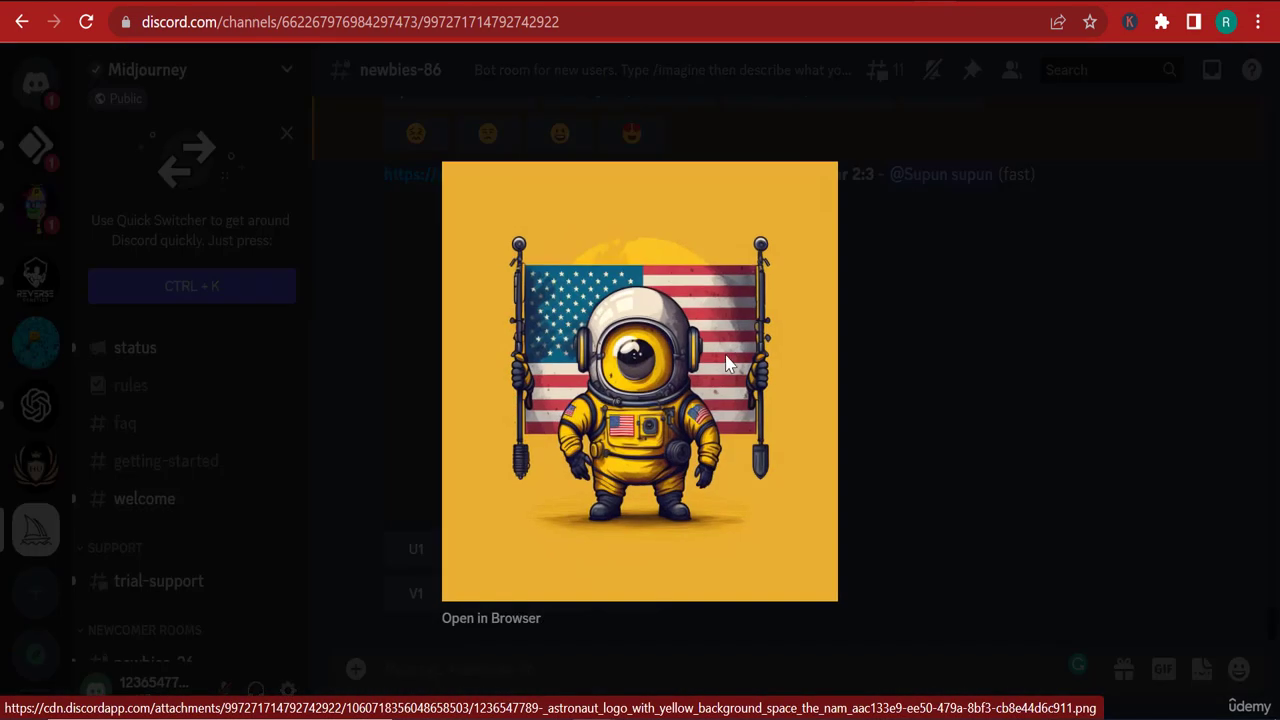
Save the enlarged astronaut logo as a PNG image in the Téléchargements folder.
{"action": "right_click", "coordinate": [735, 356]}
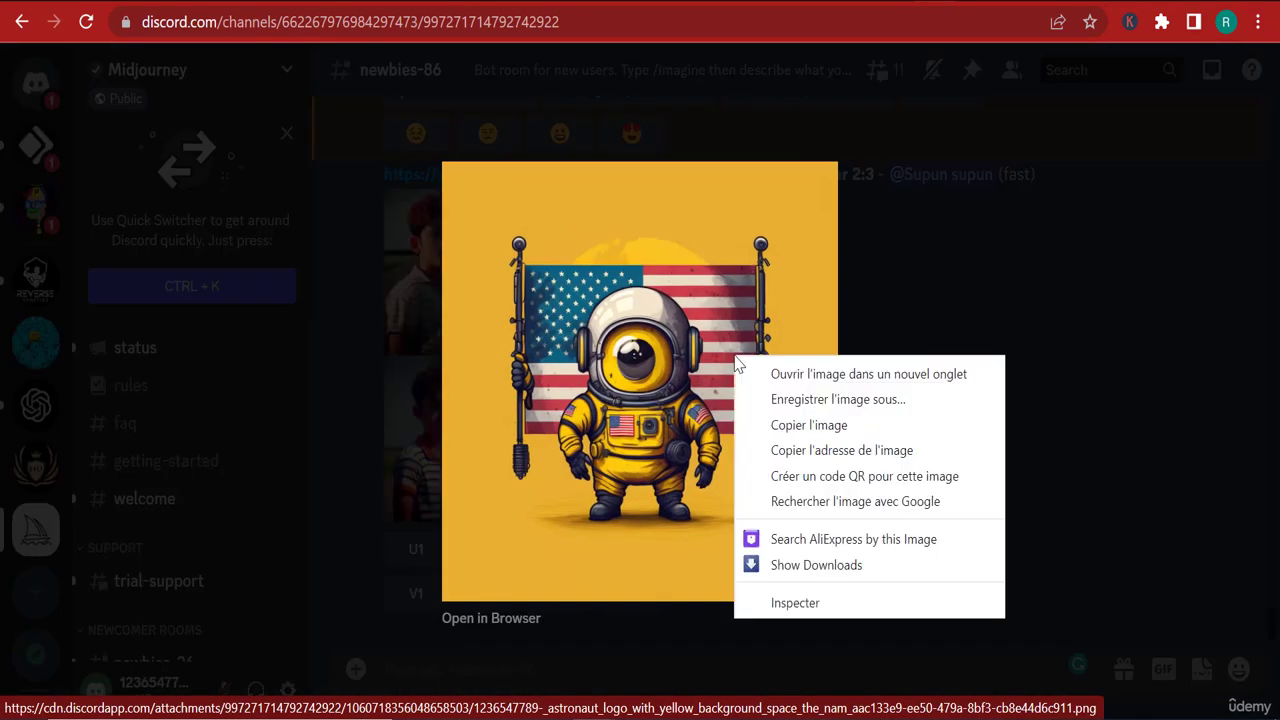
{"action": "left_click", "coordinate": [828, 420]}
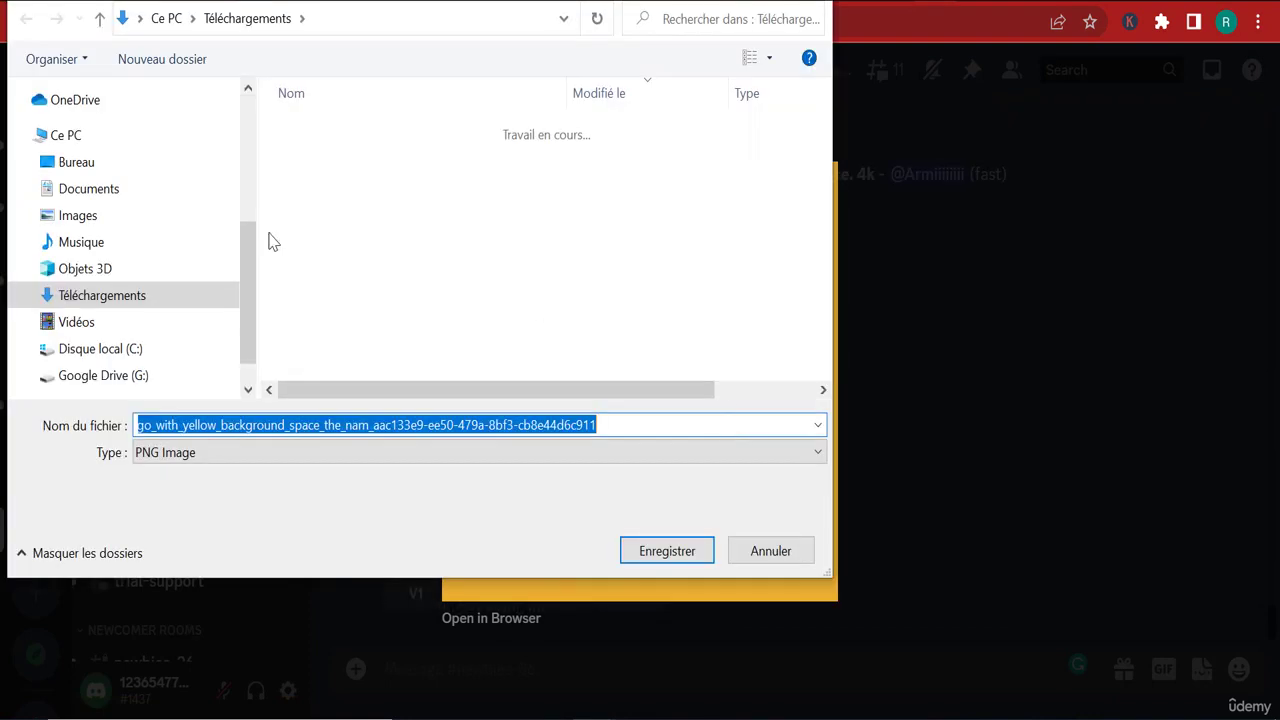
{"action": "scroll", "coordinate": [193, 243], "scroll_direction": "up", "scroll_amount": 2}
{"action": "left_click", "coordinate": [120, 118]}
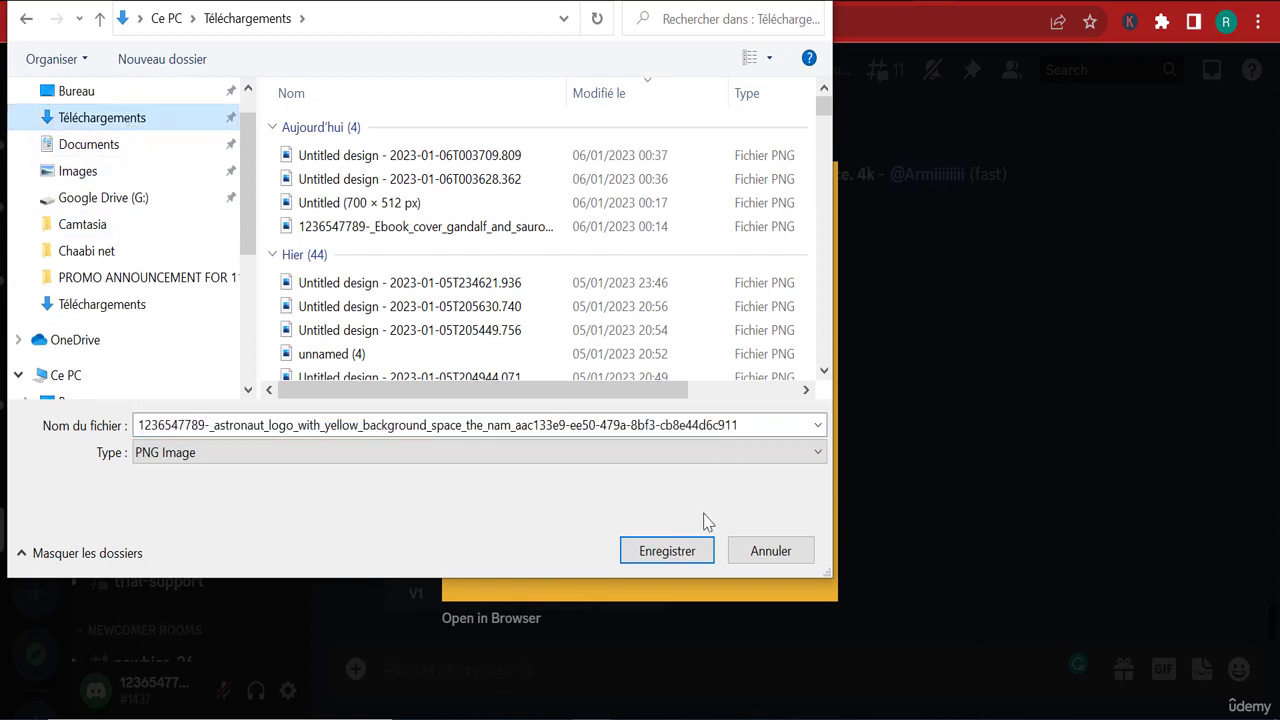
{"action": "left_click", "coordinate": [667, 552]}
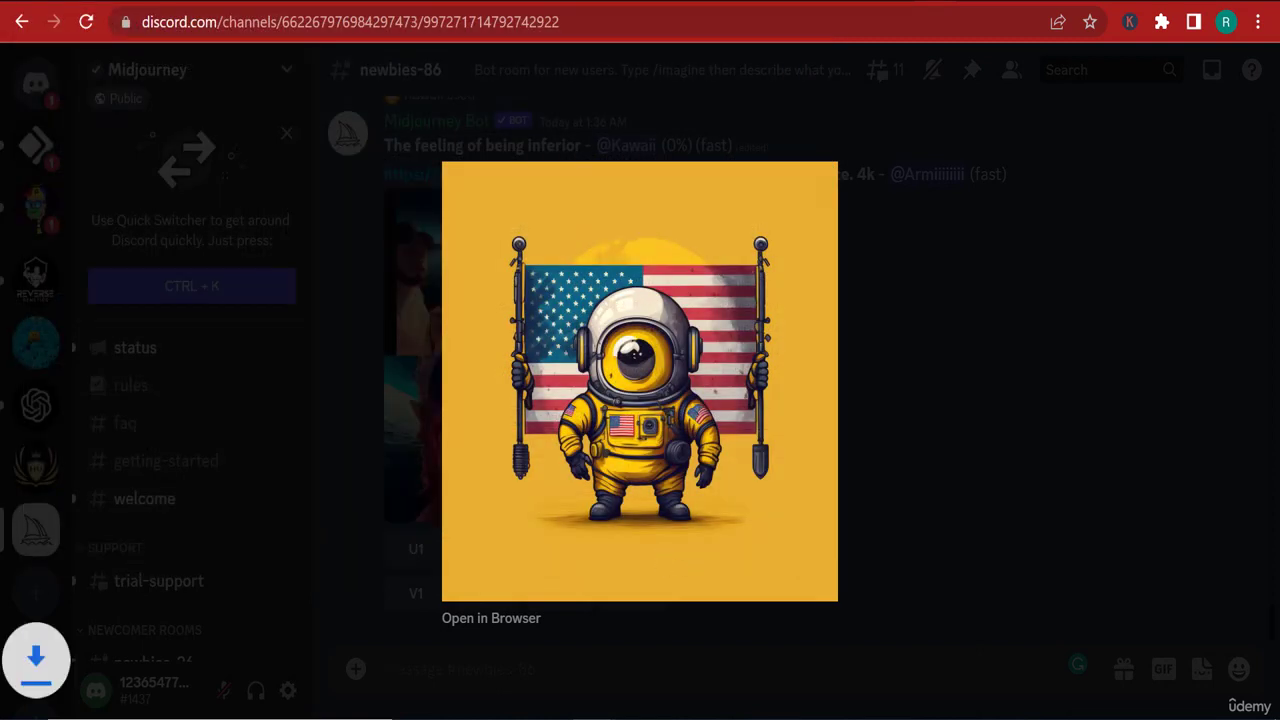
Switch to the Canva home page and enter a custom design size of 512 × 512 px.
{"action": "key", "text": "ctrl+Tab"}
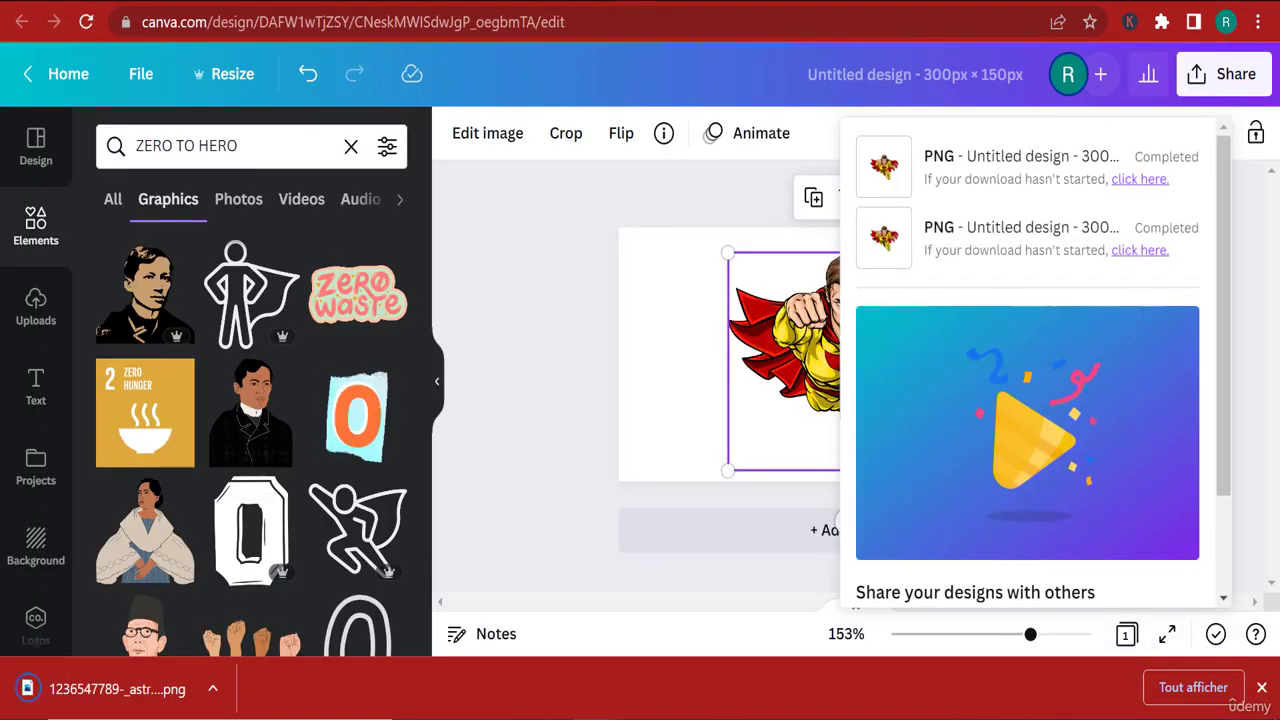
{"action": "key", "text": "ctrl+Tab"}
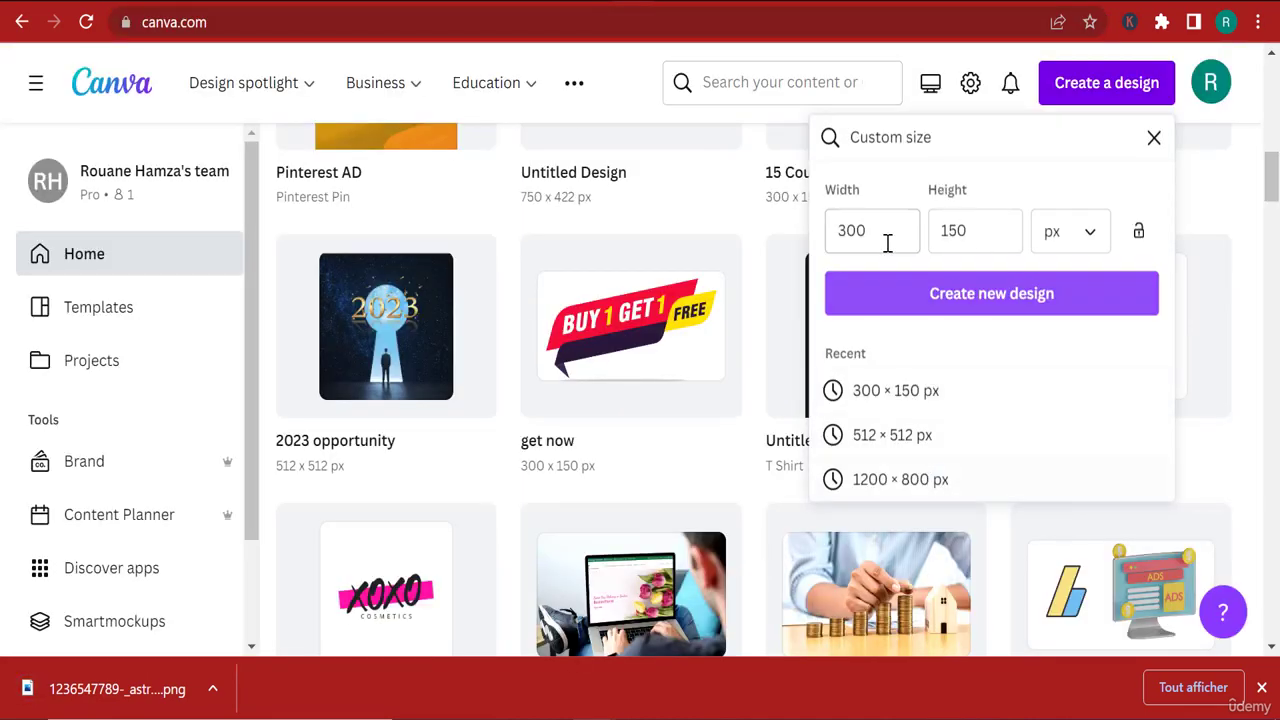
{"action": "left_click_drag", "start_coordinate": [880, 230], "coordinate": [830, 234]}
{"action": "type", "text": "512"}
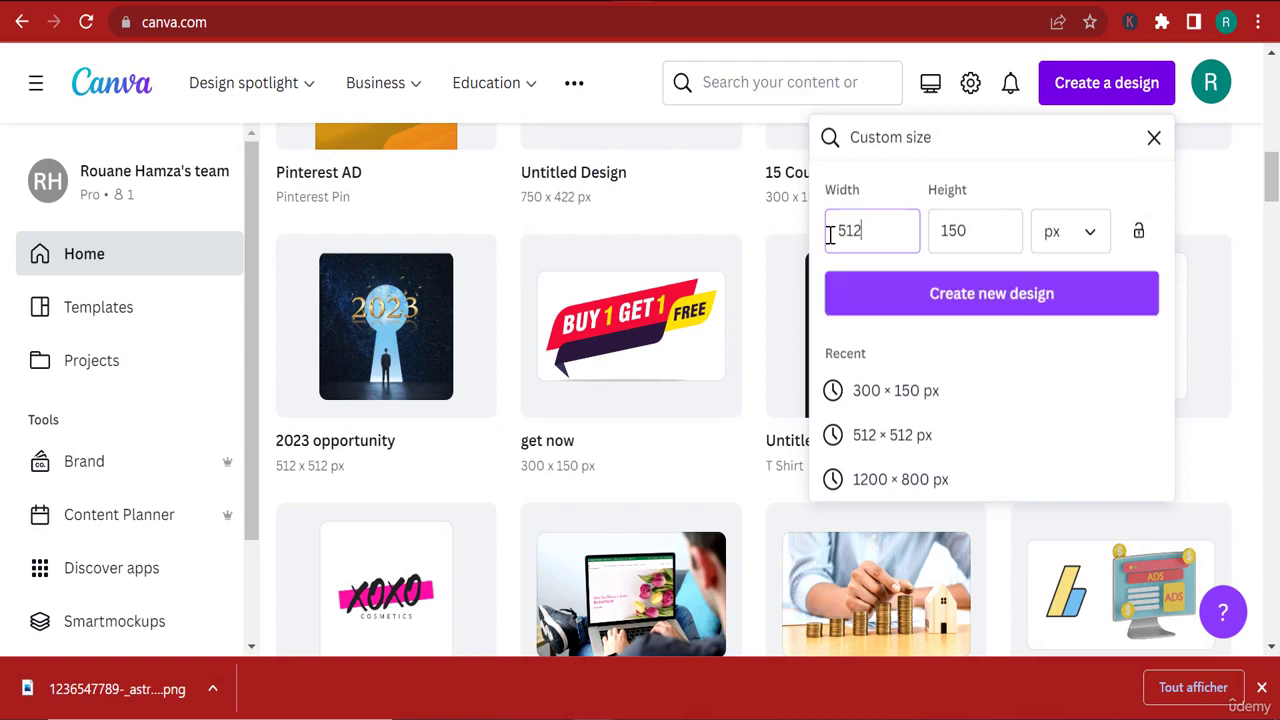
{"action": "left_click", "coordinate": [951, 231]}
{"action": "double_click", "coordinate": [945, 231]}
{"action": "type", "text": "512"}
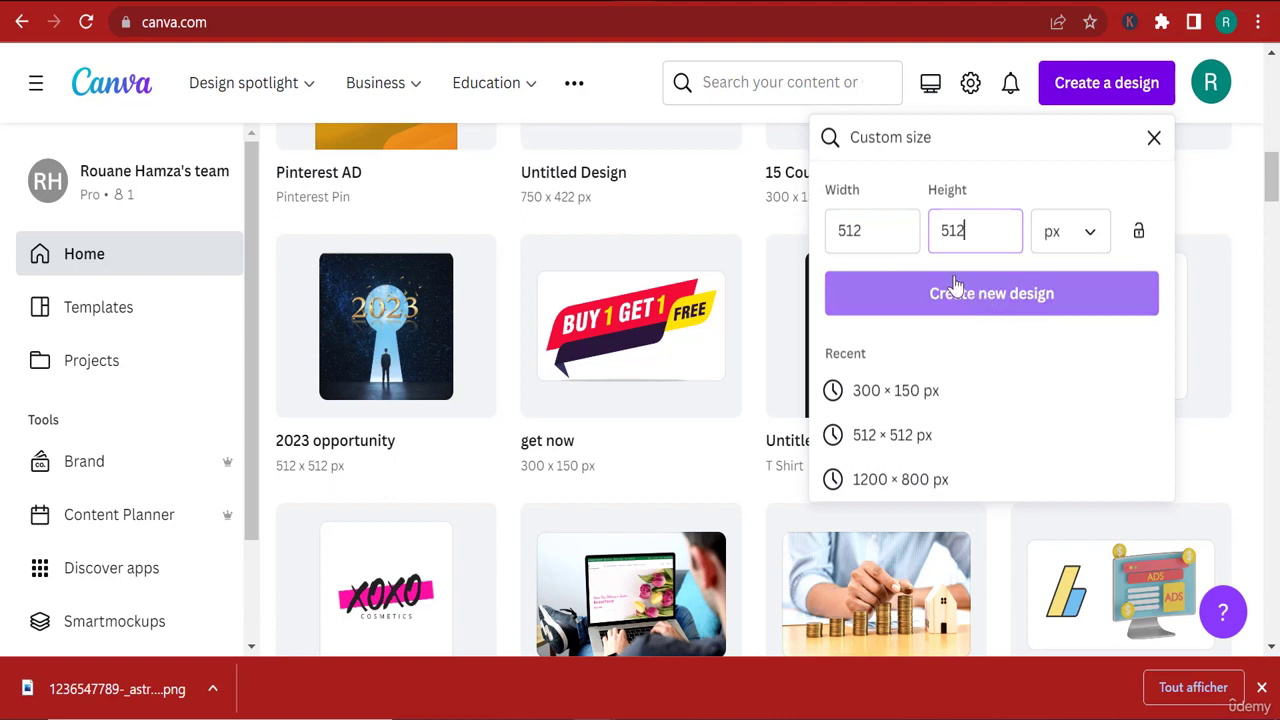
Change the custom size to 500 × 500 px and create the new design.
{"action": "double_click", "coordinate": [880, 249]}
{"action": "type", "text": "500"}
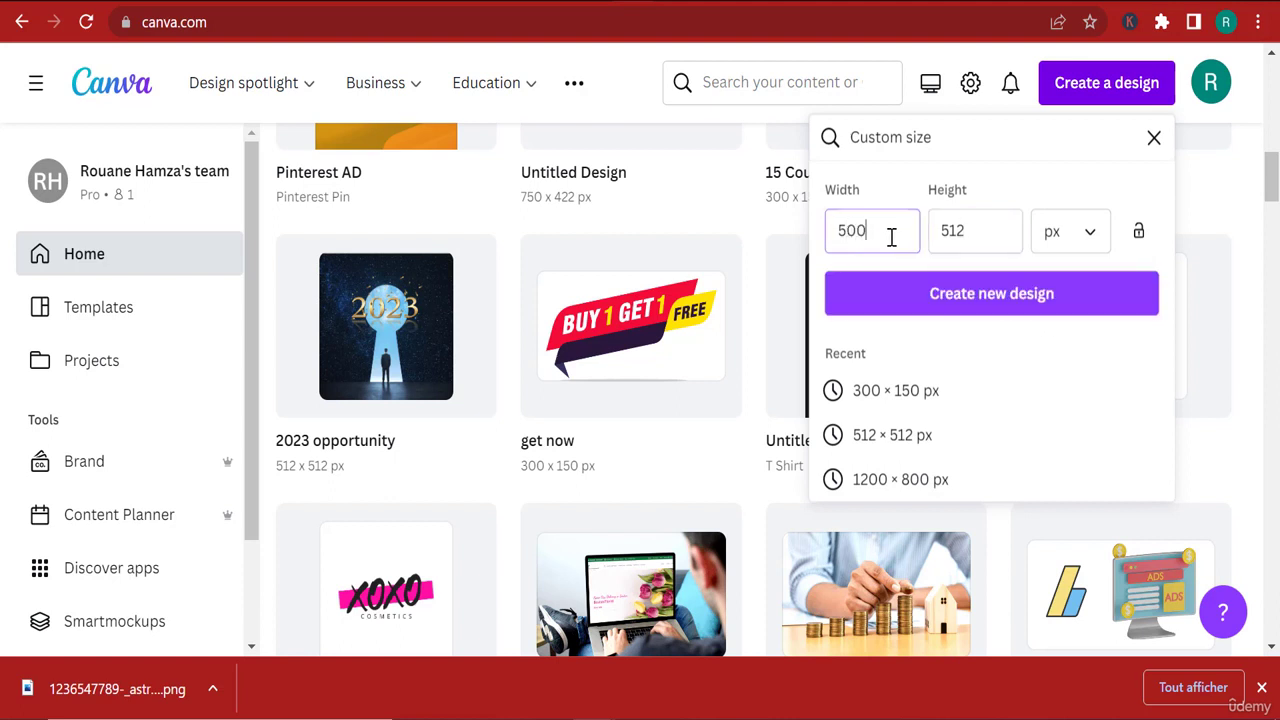
{"action": "left_click", "coordinate": [938, 240]}
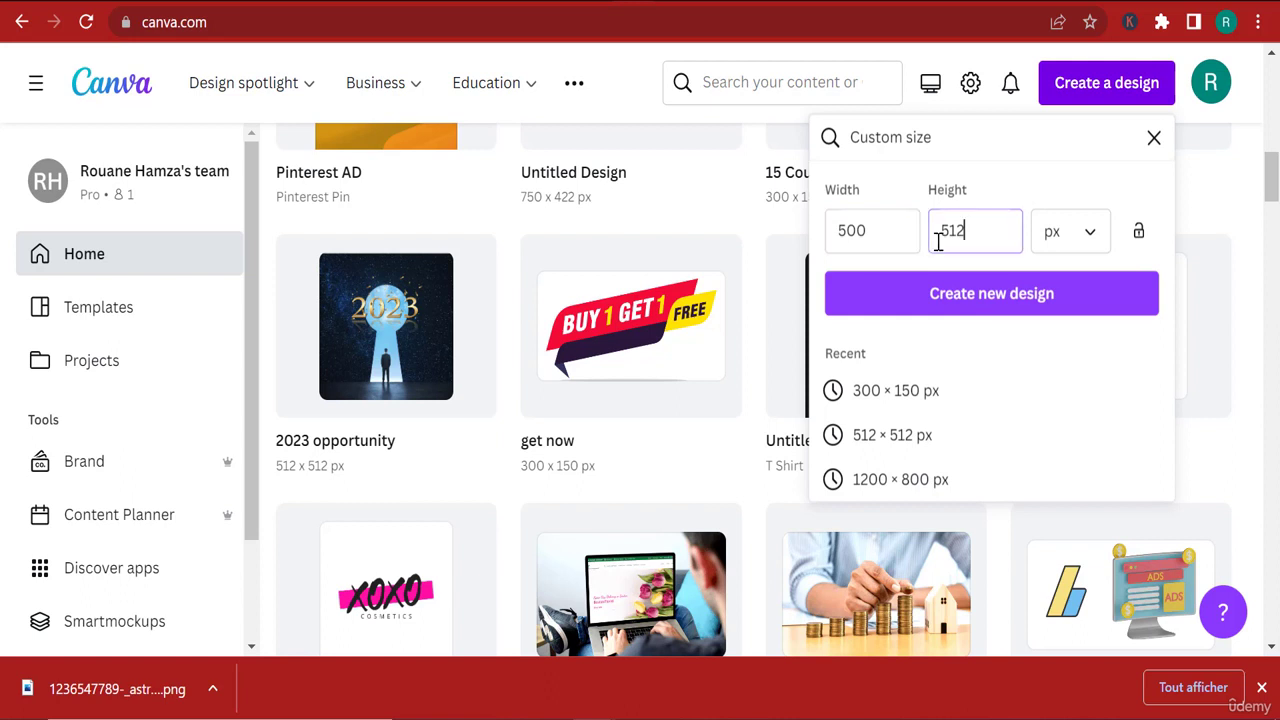
{"action": "double_click", "coordinate": [958, 237]}
{"action": "type", "text": "500"}
{"action": "left_click", "coordinate": [937, 300]}
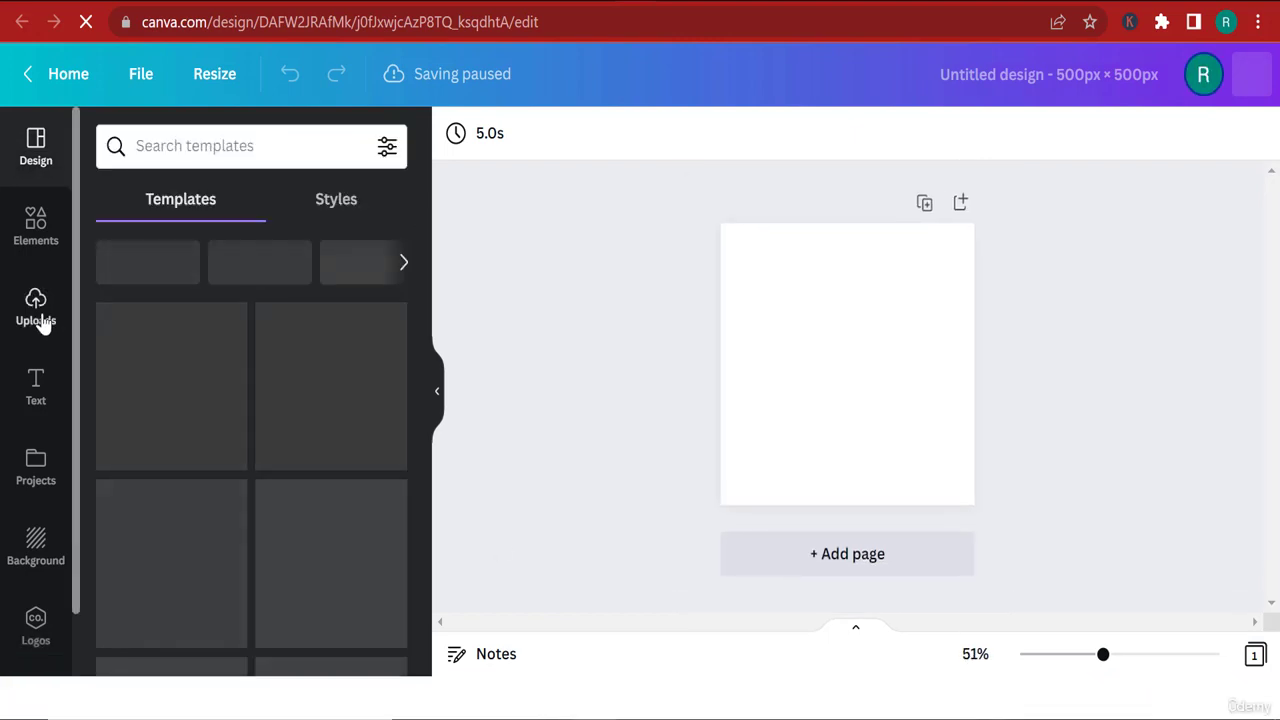
Upload the saved astronaut logo PNG from the Téléchargements folder to the design's uploads.
{"action": "left_click", "coordinate": [38, 318]}
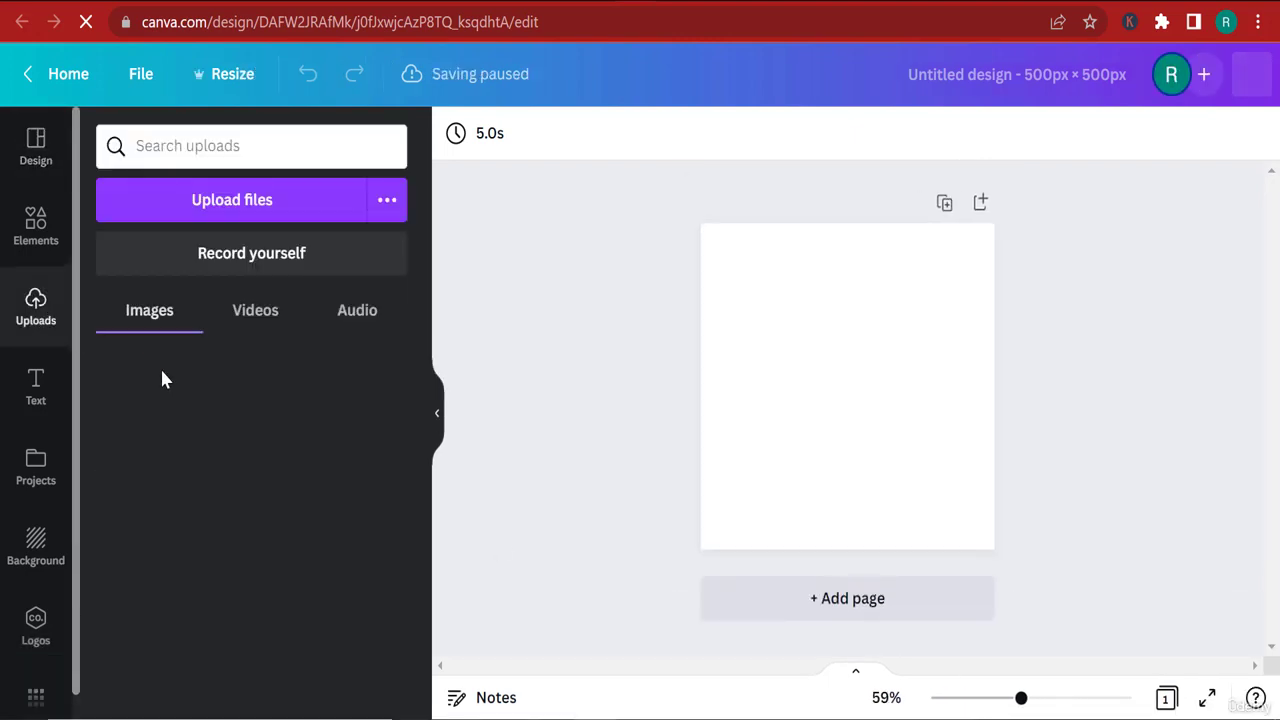
{"action": "left_click", "coordinate": [270, 205]}
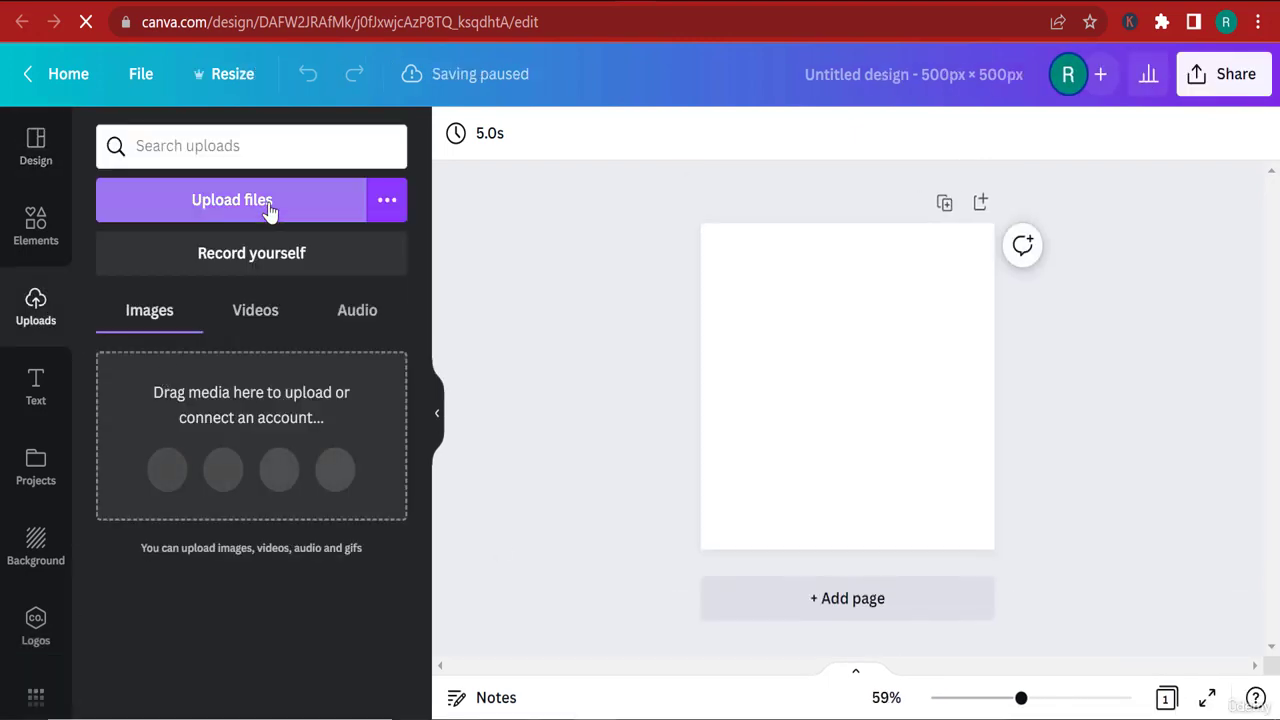
{"action": "scroll", "coordinate": [220, 236], "scroll_direction": "up", "scroll_amount": 3}
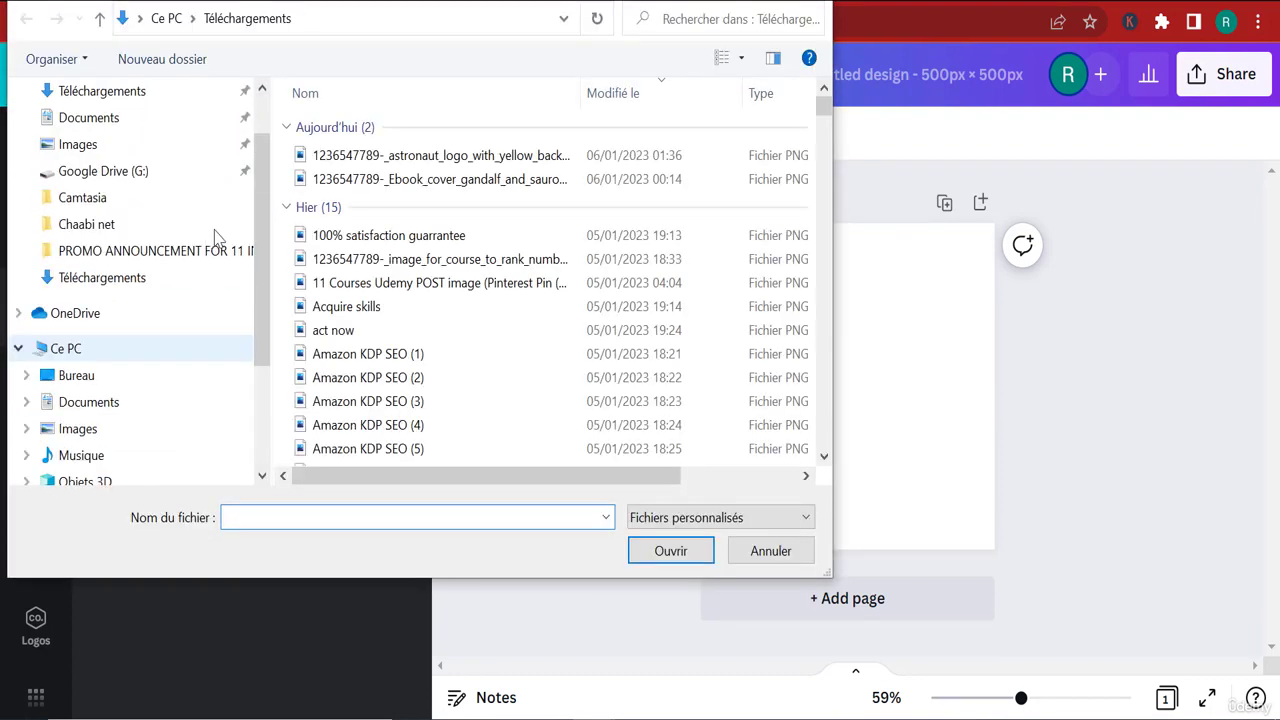
{"action": "left_click", "coordinate": [136, 168]}
{"action": "left_click", "coordinate": [385, 160]}
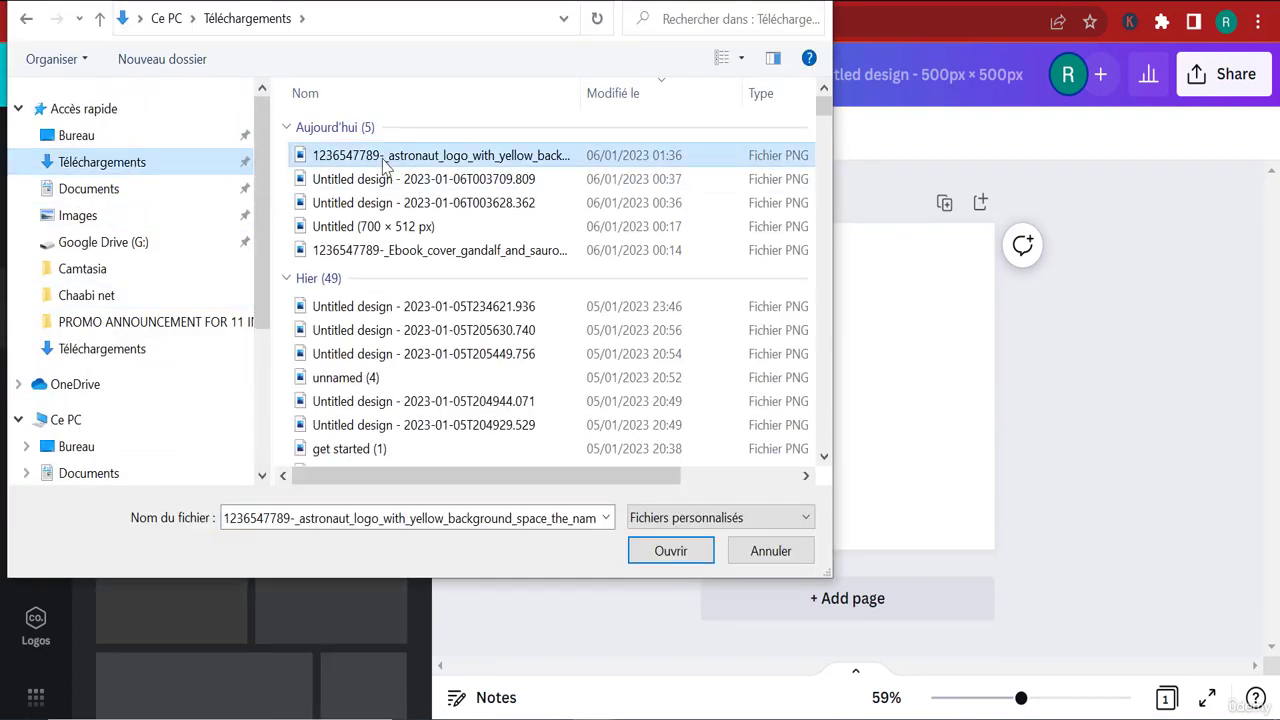
{"action": "double_click", "coordinate": [385, 160]}
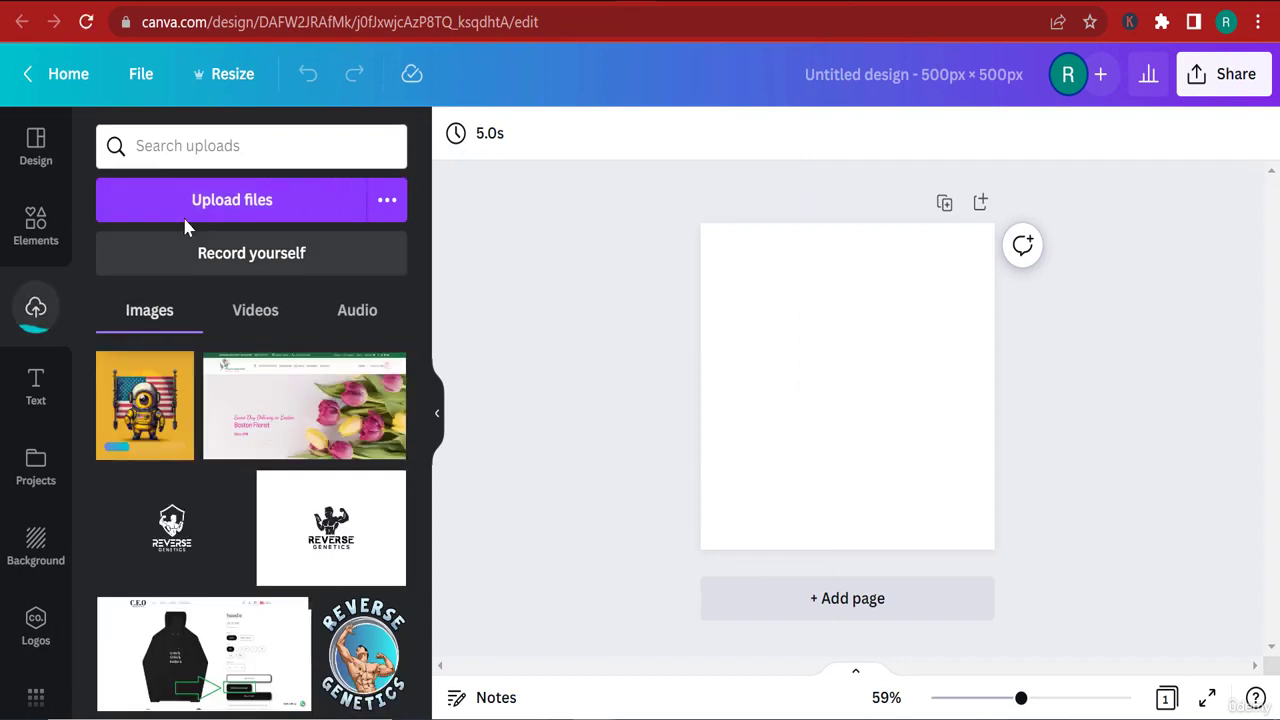
Place the uploaded astronaut logo on the page and enlarge it from the upper-left corner to cover the whole canvas.
{"action": "left_click", "coordinate": [155, 413]}
{"action": "left_click_drag", "start_coordinate": [848, 444], "coordinate": [810, 356]}
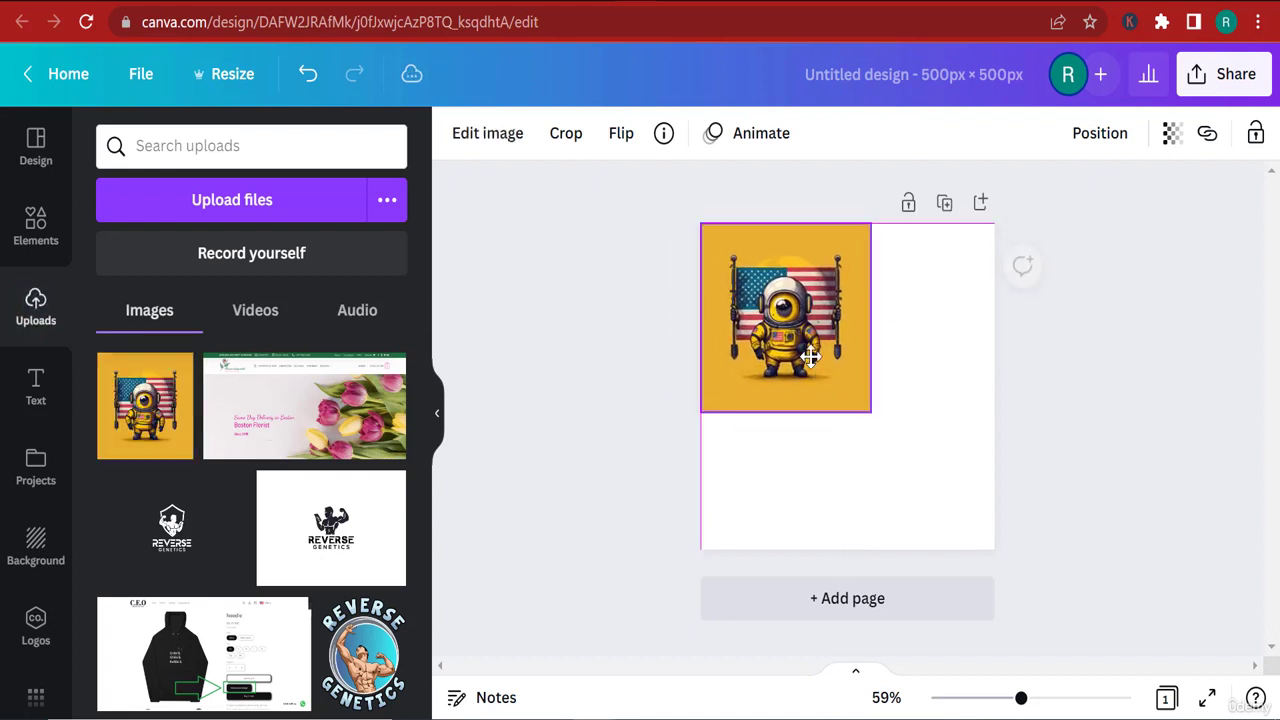
{"action": "left_click_drag", "start_coordinate": [871, 412], "coordinate": [993, 552]}
{"action": "left_click", "coordinate": [1113, 527]}
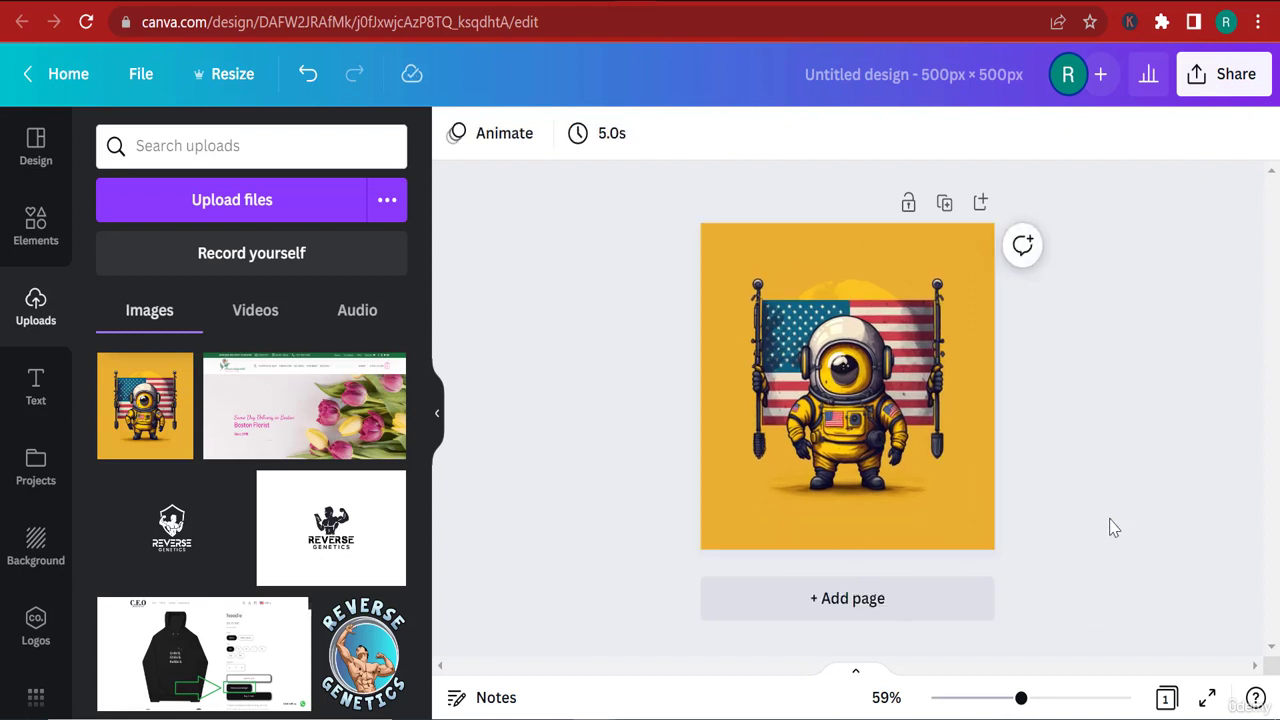
Adjust the astronaut image to contrast 27 and brightness 20.
{"action": "left_click", "coordinate": [940, 460]}
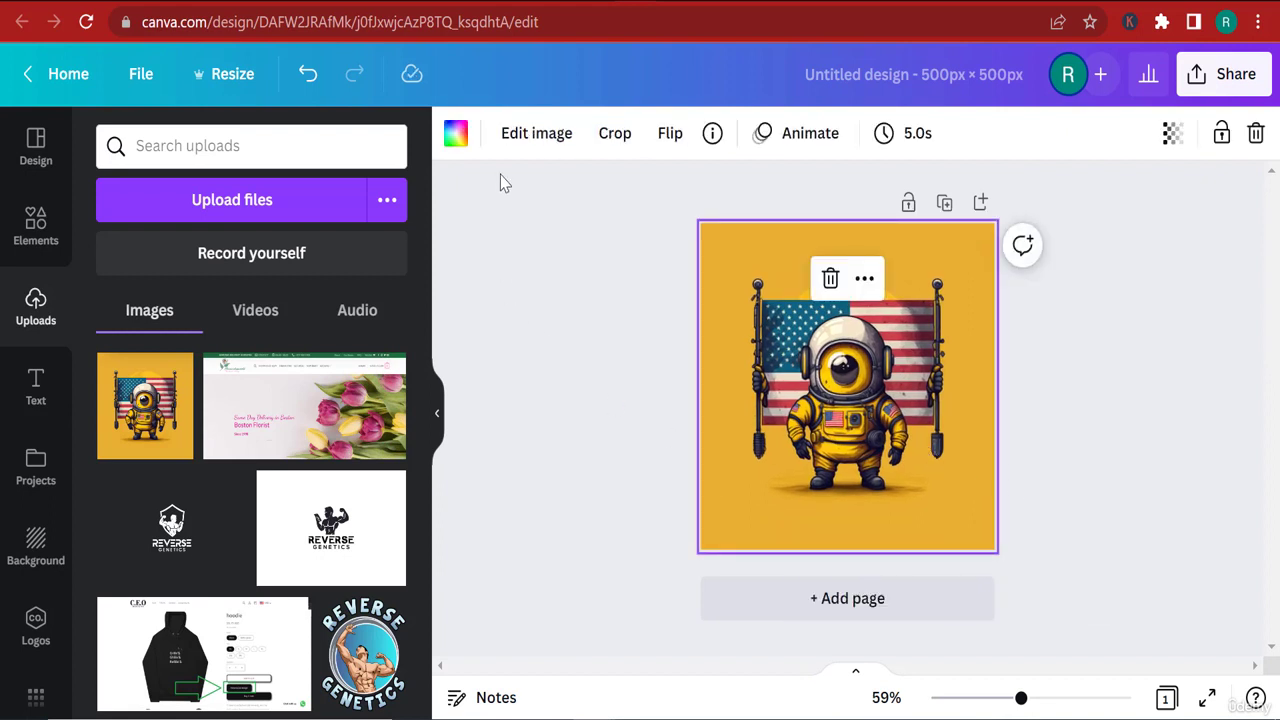
{"action": "left_click", "coordinate": [531, 133]}
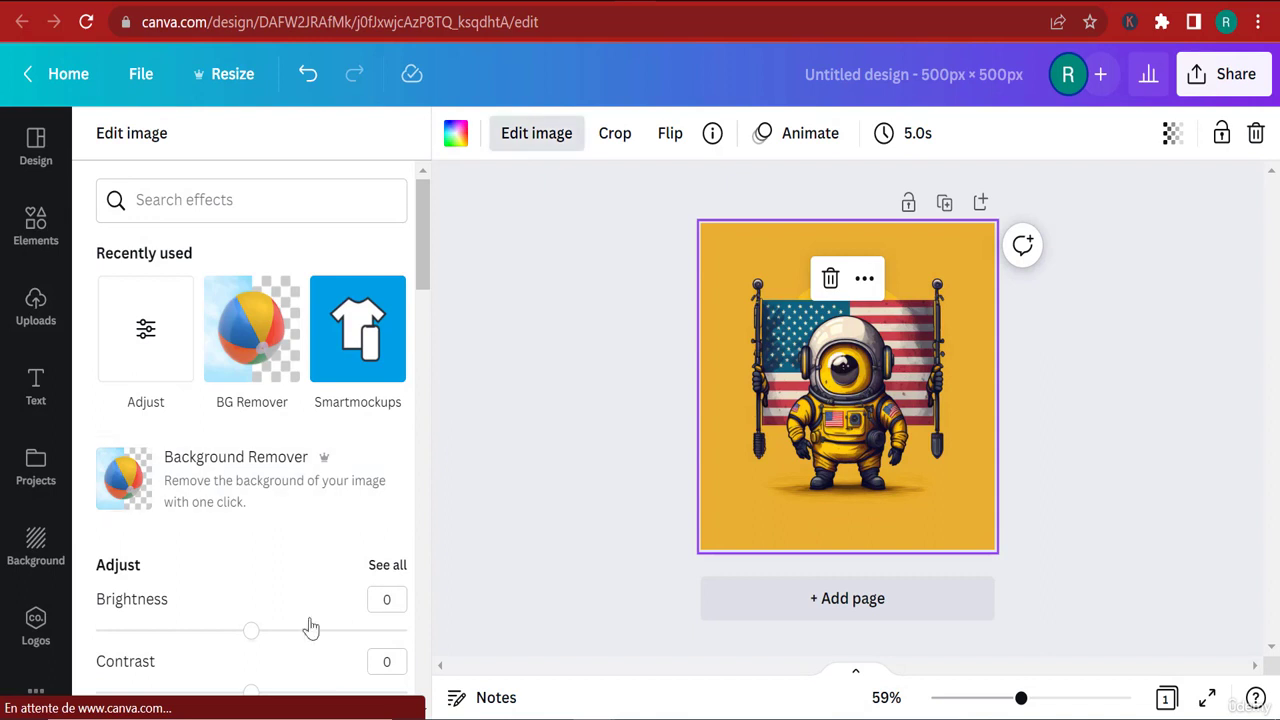
{"action": "scroll", "coordinate": [312, 629], "scroll_direction": "down", "scroll_amount": 3}
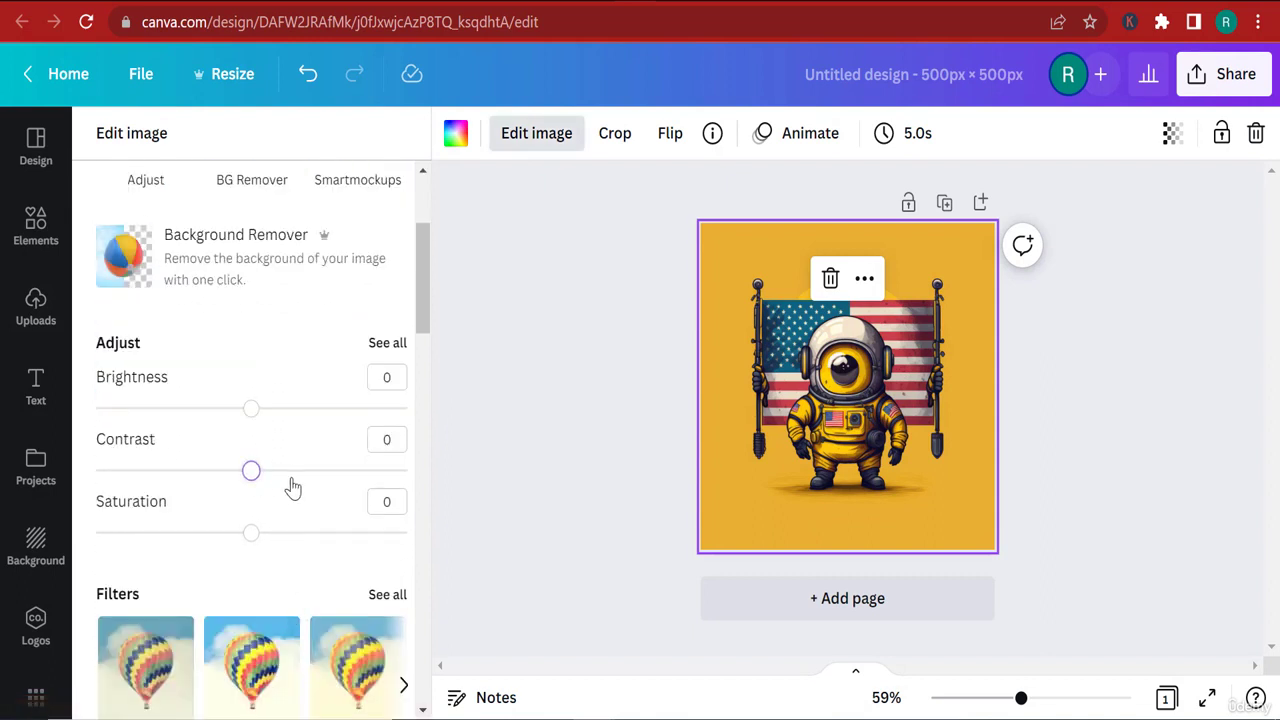
{"action": "left_click_drag", "start_coordinate": [292, 487], "coordinate": [293, 486]}
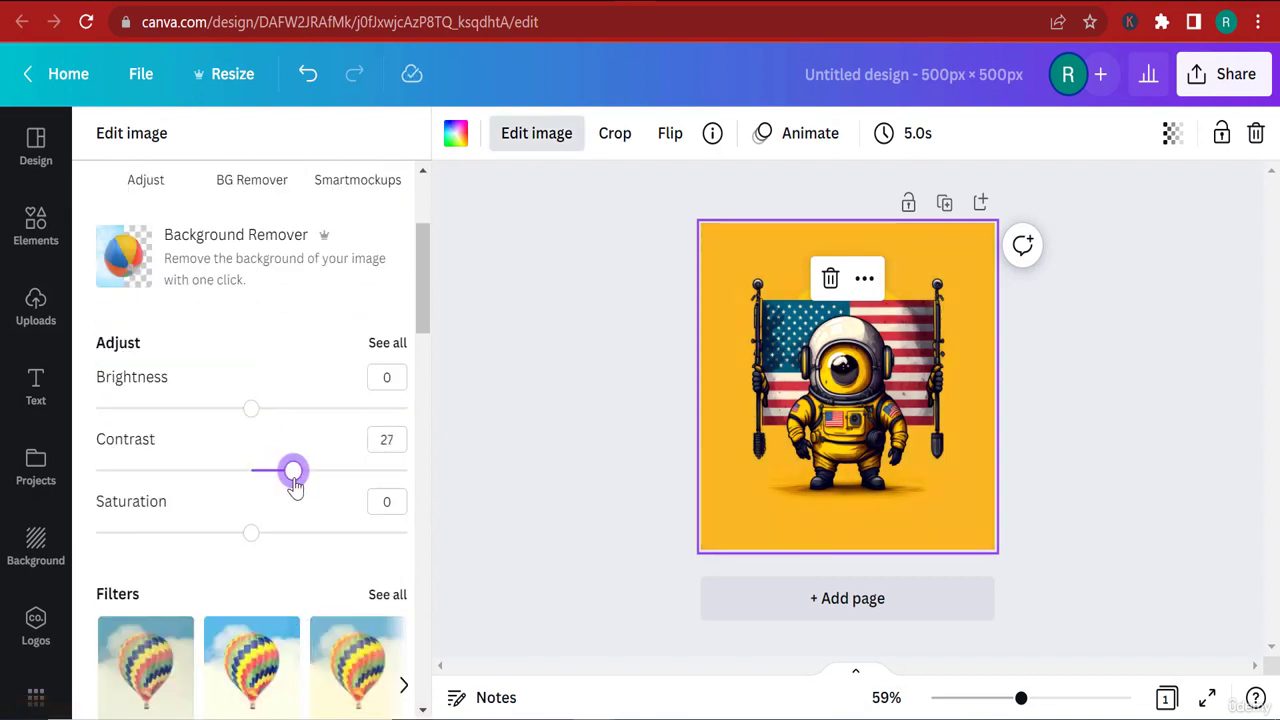
{"action": "left_click_drag", "start_coordinate": [257, 410], "coordinate": [283, 418]}
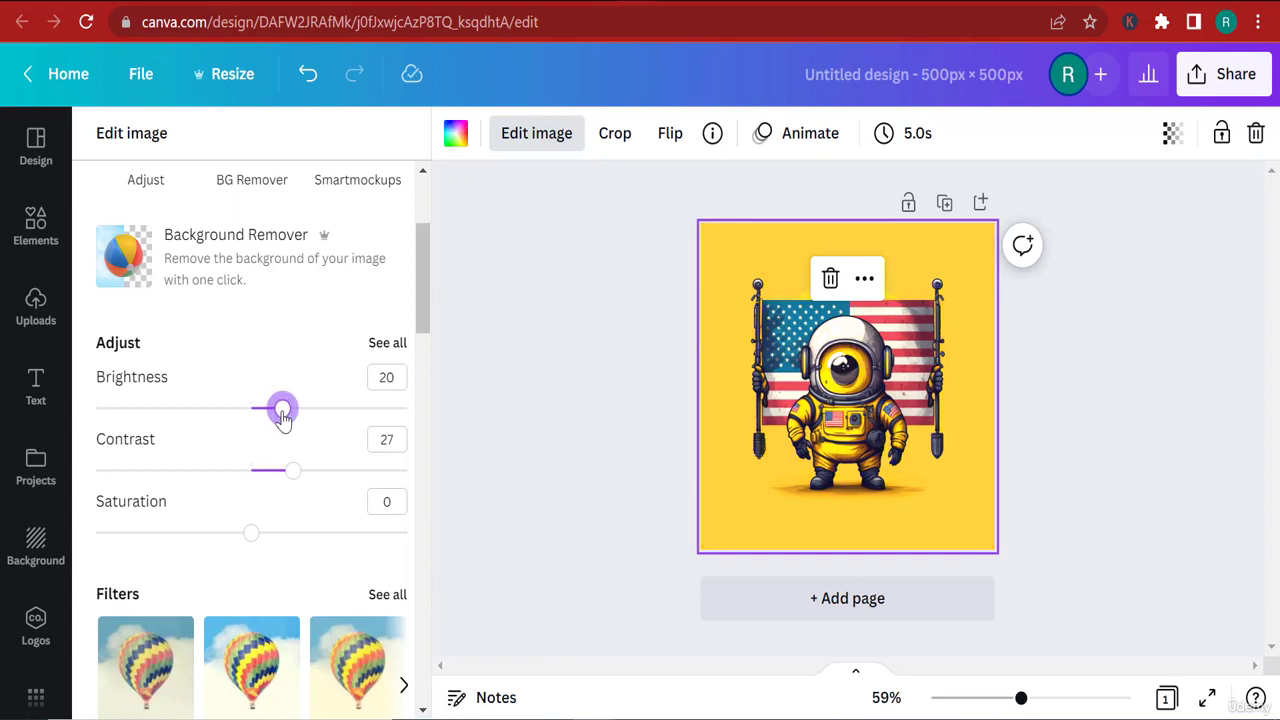
{"action": "left_click", "coordinate": [488, 424]}
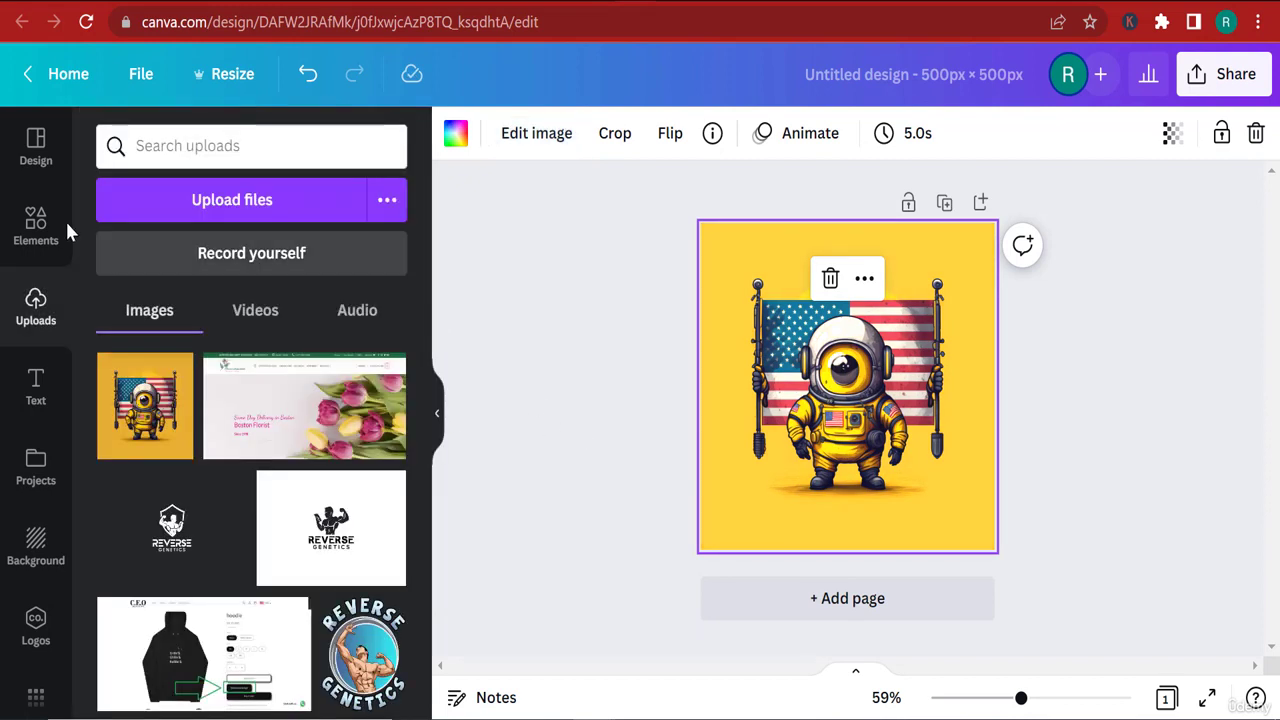
{"action": "left_click", "coordinate": [1083, 528]}
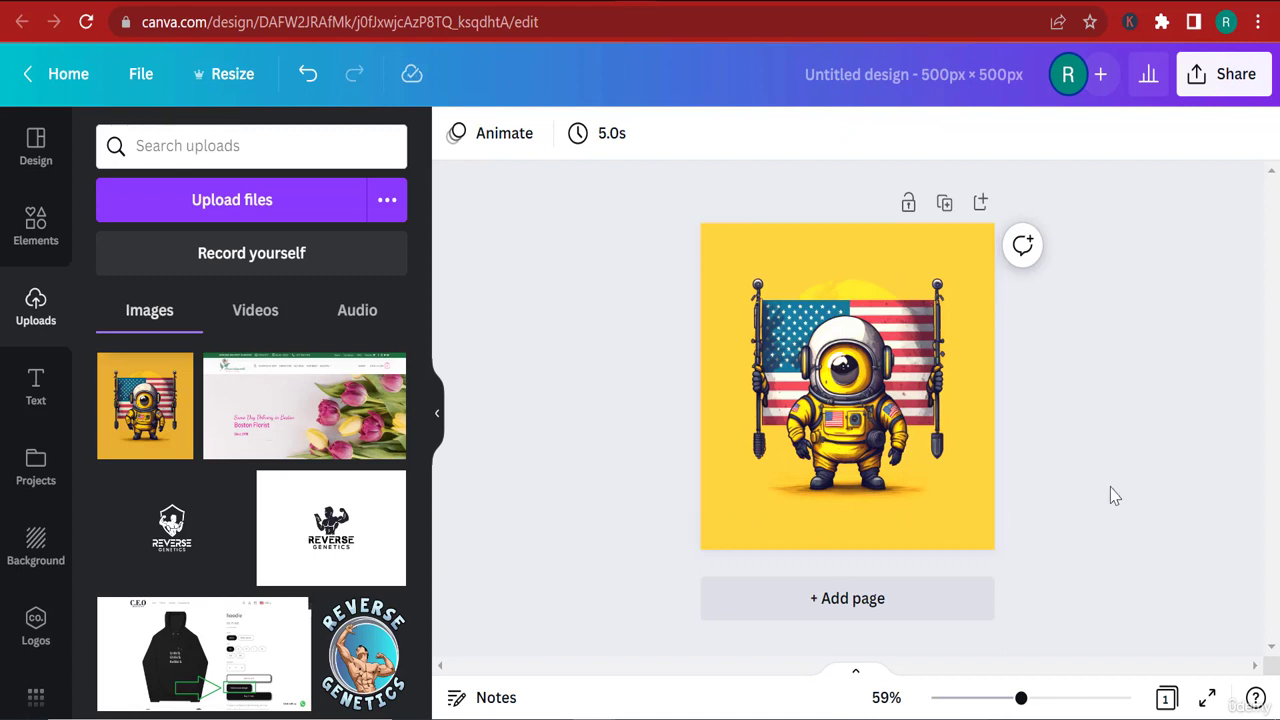
{"action": "left_click", "coordinate": [893, 389]}
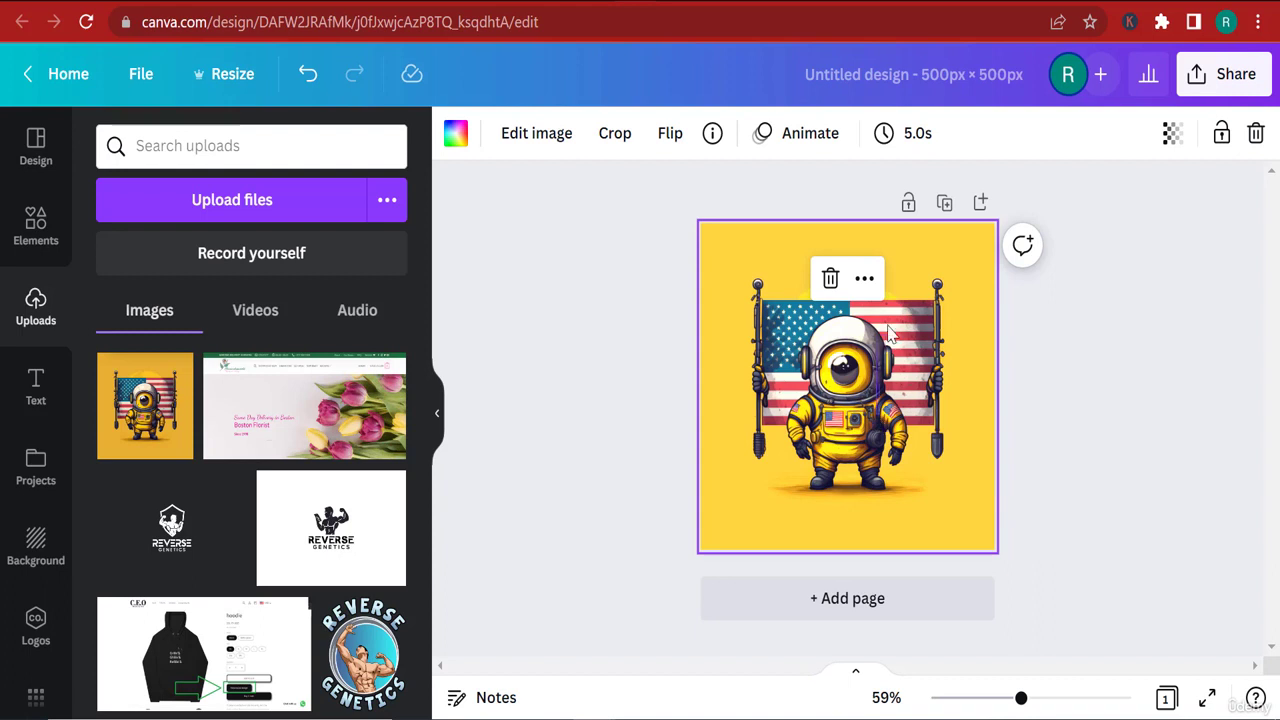
{"action": "left_click", "coordinate": [1097, 500]}
{"action": "left_click_drag", "start_coordinate": [1156, 625], "coordinate": [432, 160]}
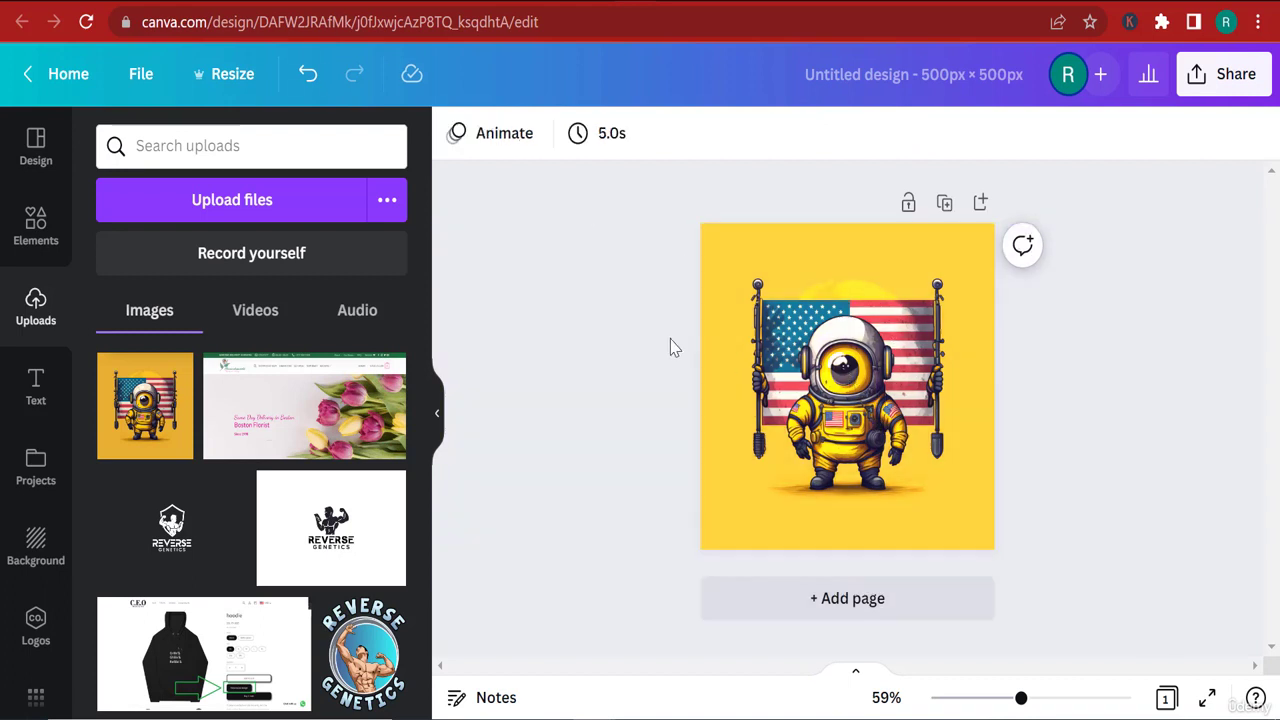
{"action": "double_click", "coordinate": [800, 368]}
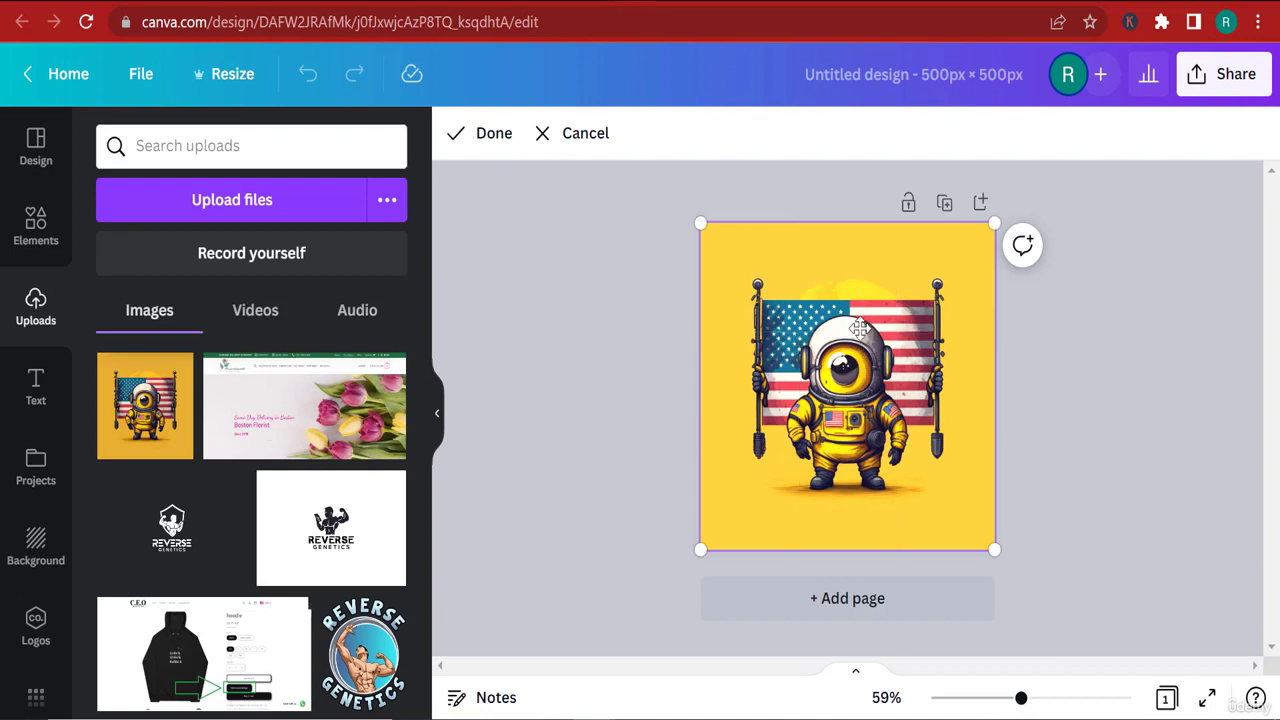
{"action": "key", "text": "Escape"}
{"action": "key", "text": "Escape"}
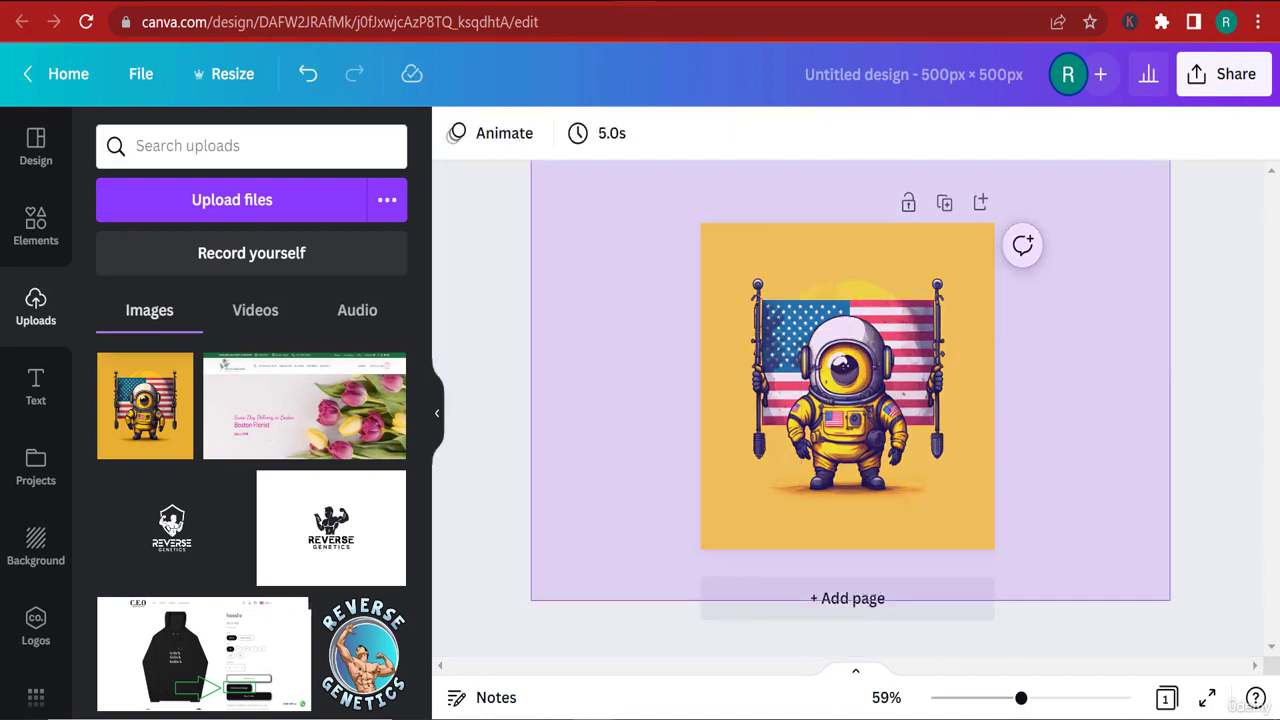
Set the astronaut image's contrast to 29 and its brightness to 19.
{"action": "double_click", "coordinate": [897, 398]}
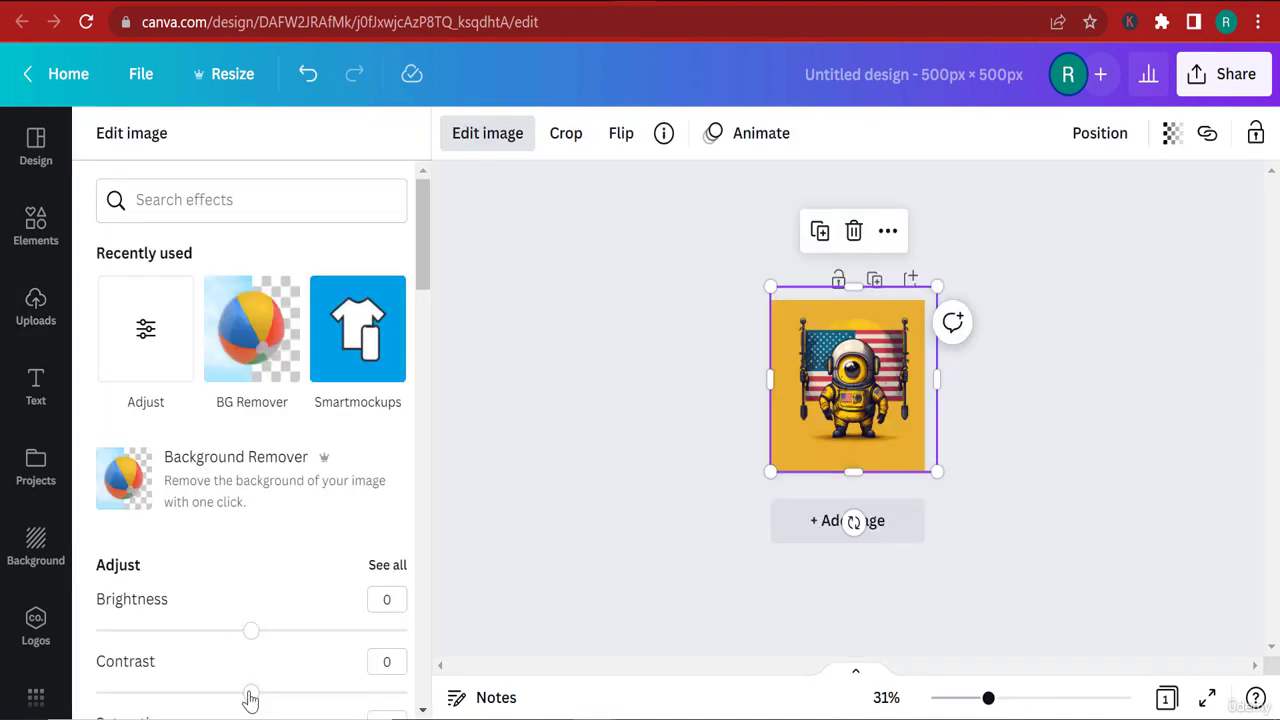
{"action": "left_click_drag", "start_coordinate": [250, 698], "coordinate": [296, 695]}
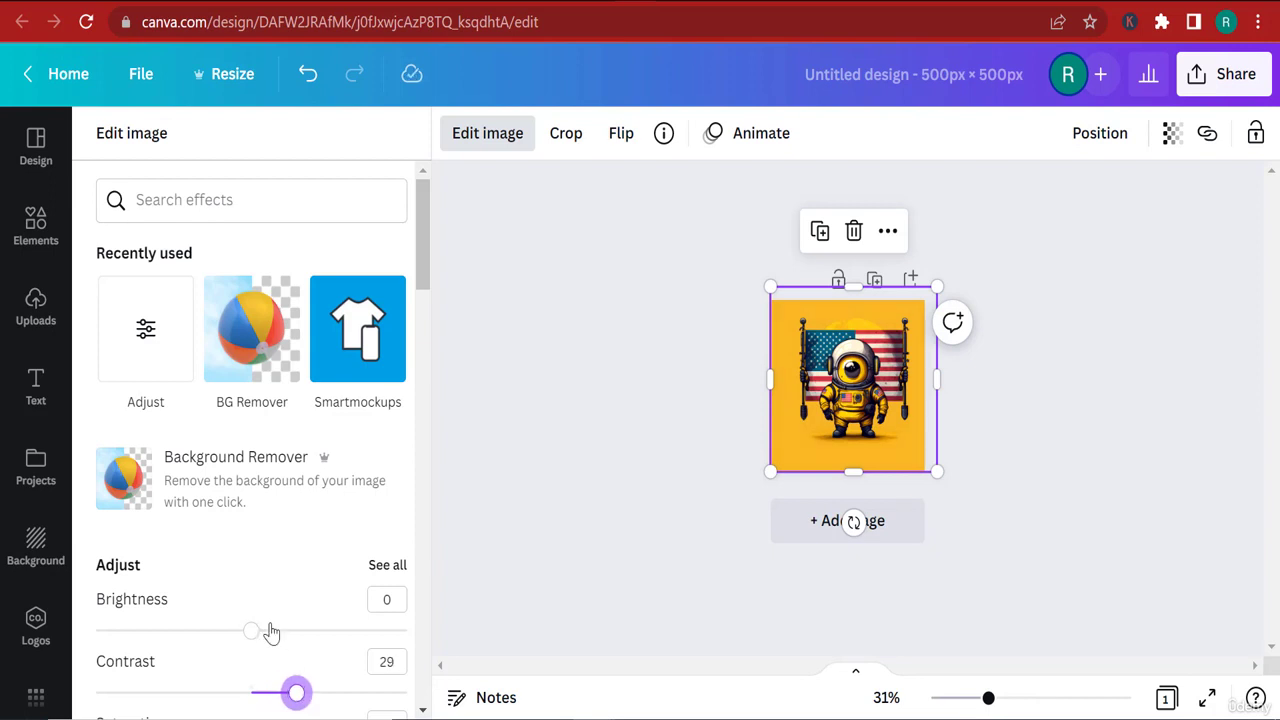
{"action": "left_click_drag", "start_coordinate": [270, 631], "coordinate": [281, 630]}
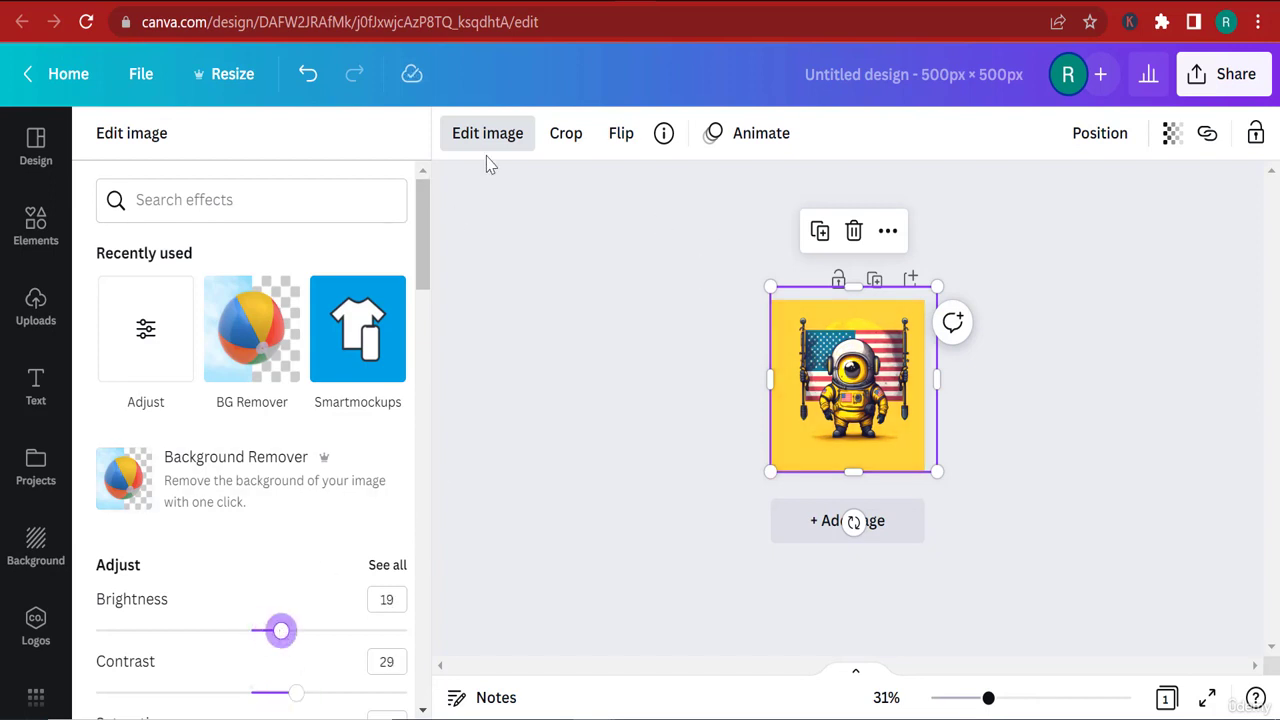
Add the GAME OVER text style from the text library to the astronaut page.
{"action": "left_click", "coordinate": [33, 386]}
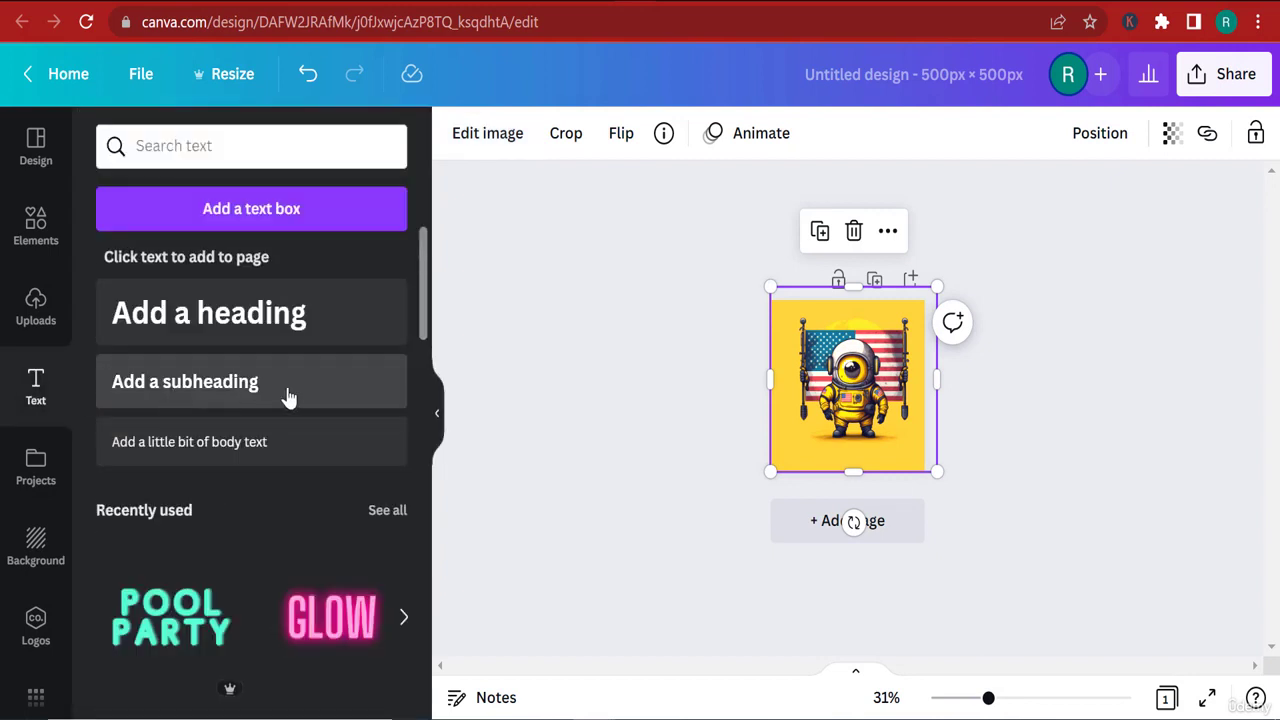
{"action": "scroll", "coordinate": [286, 400], "scroll_direction": "down", "scroll_amount": 3}
{"action": "scroll", "coordinate": [290, 445], "scroll_direction": "down", "scroll_amount": 3}
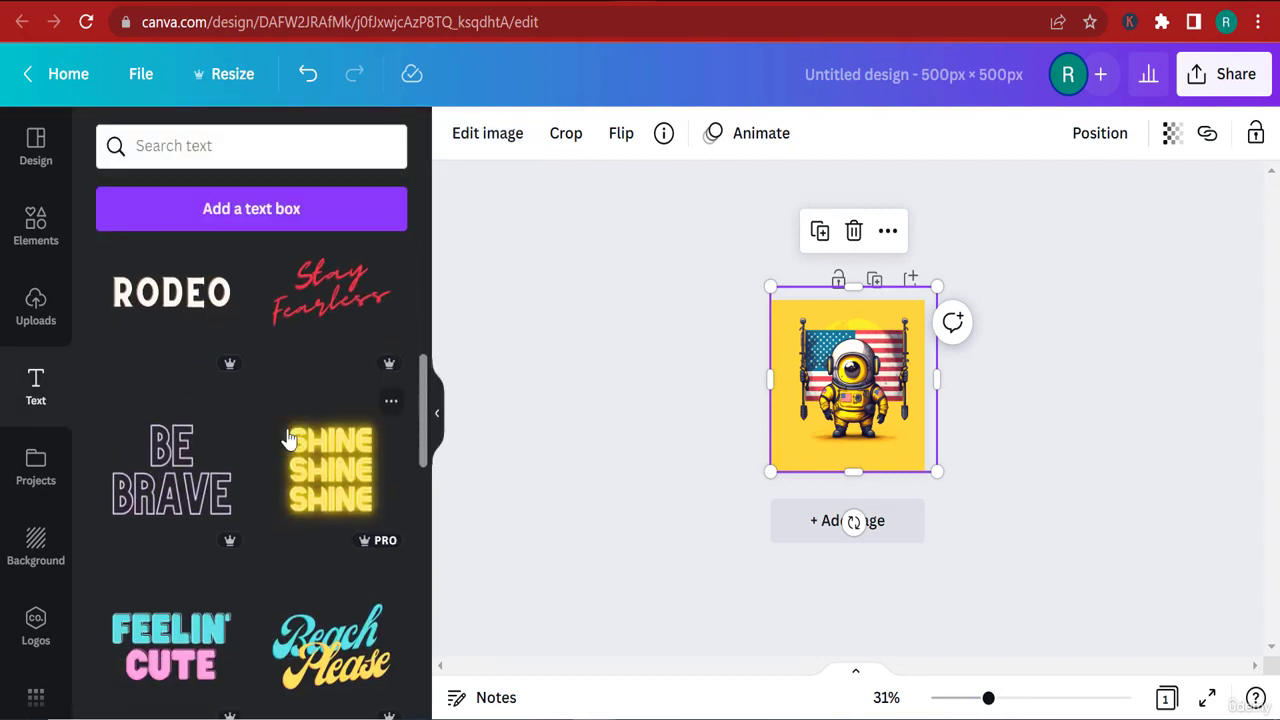
{"action": "scroll", "coordinate": [286, 443], "scroll_direction": "down", "scroll_amount": 3}
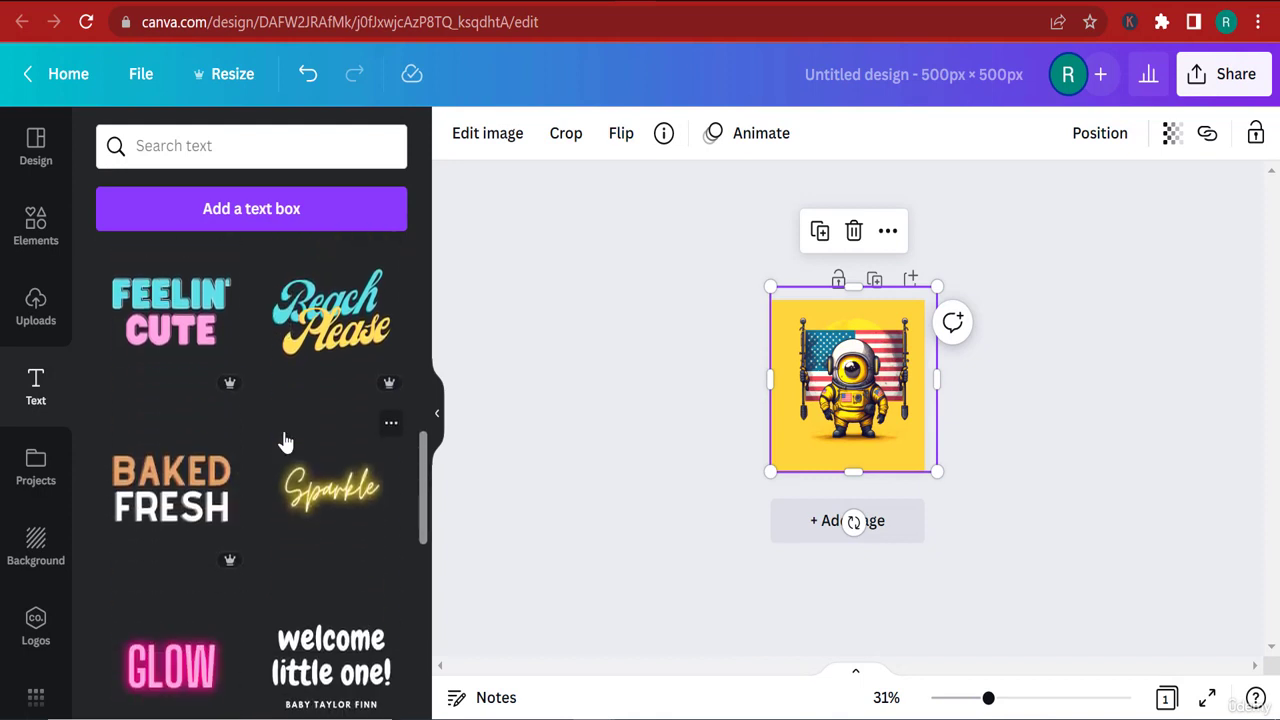
{"action": "scroll", "coordinate": [284, 441], "scroll_direction": "down", "scroll_amount": 5}
{"action": "scroll", "coordinate": [243, 452], "scroll_direction": "down", "scroll_amount": 5}
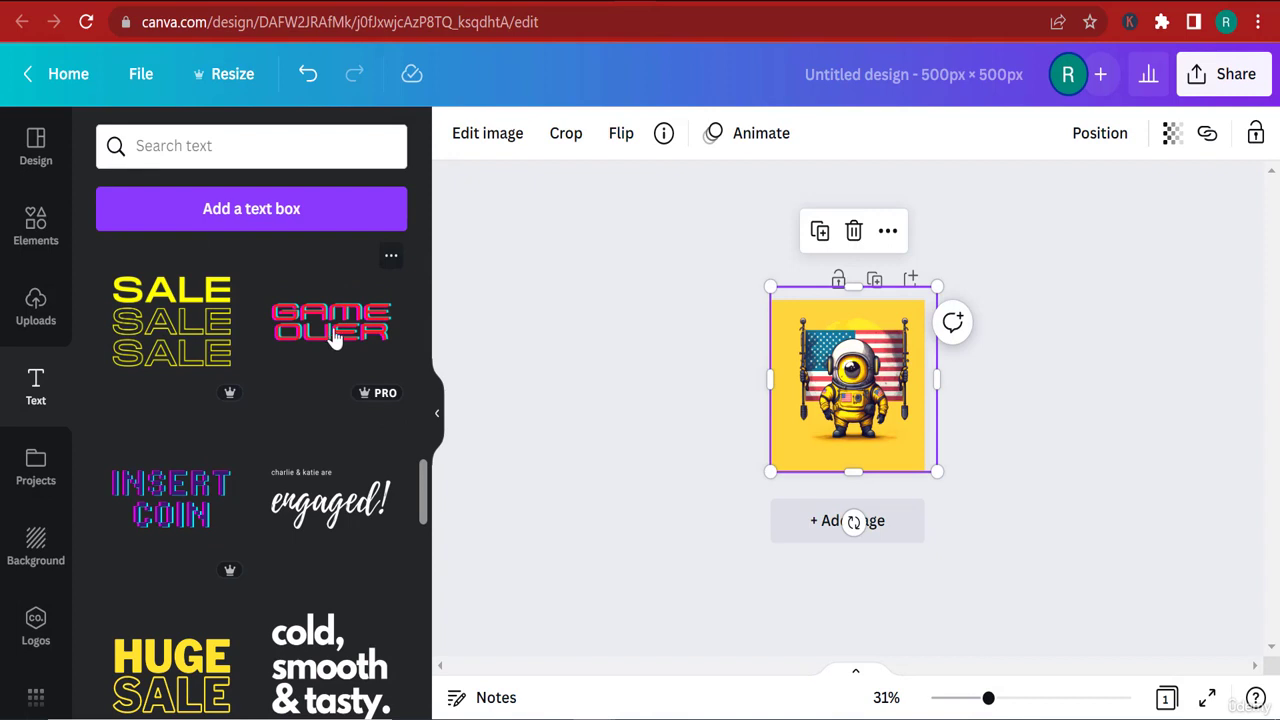
{"action": "left_click", "coordinate": [333, 333]}
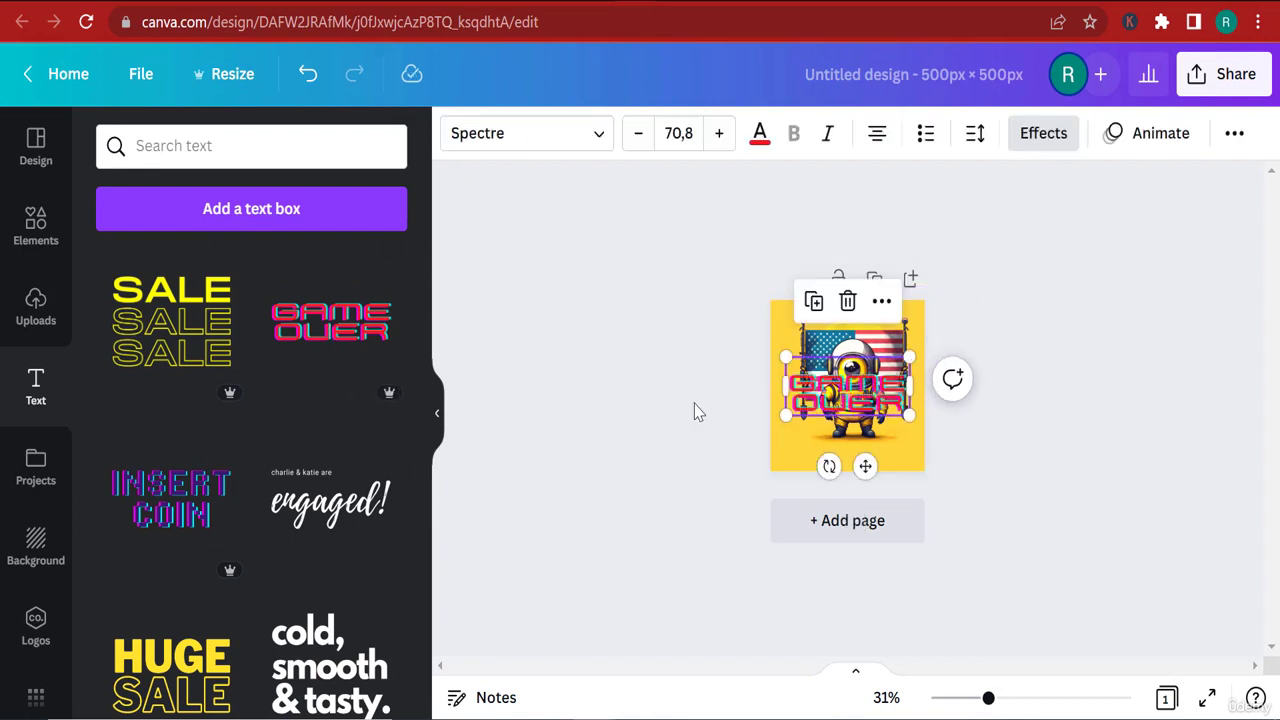
{"action": "left_click", "coordinate": [1029, 700]}
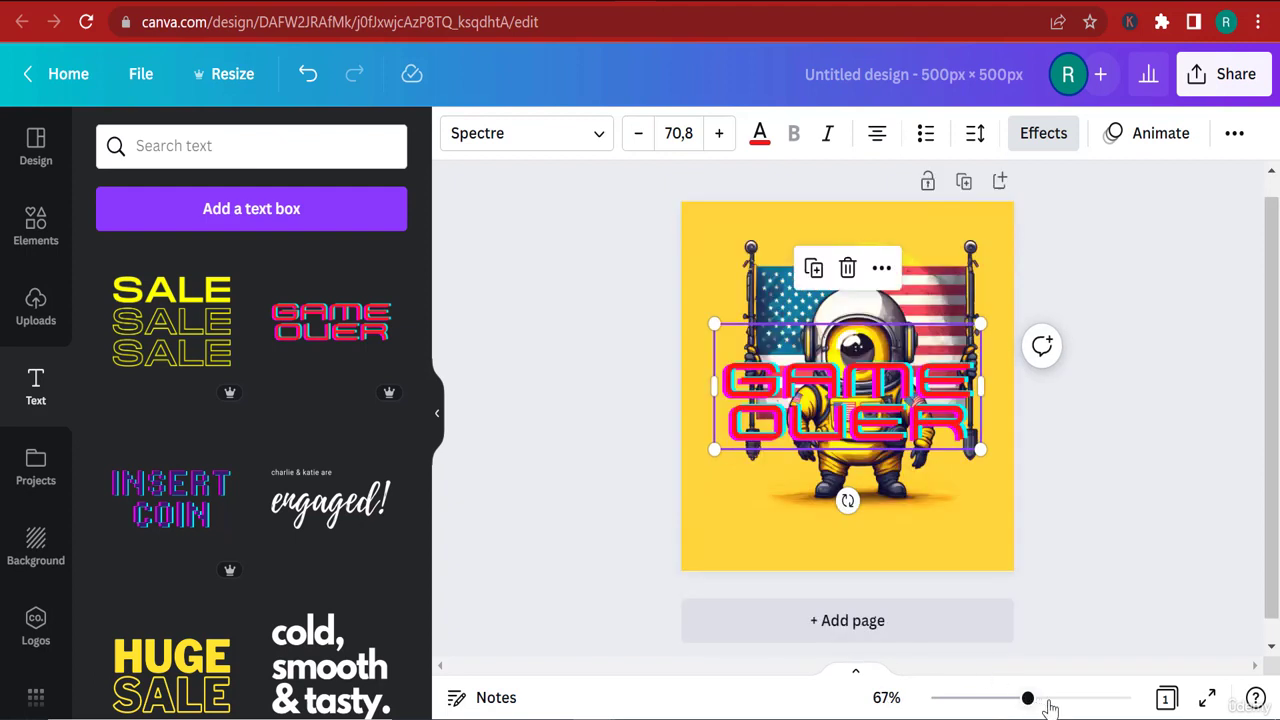
{"action": "double_click", "coordinate": [835, 385]}
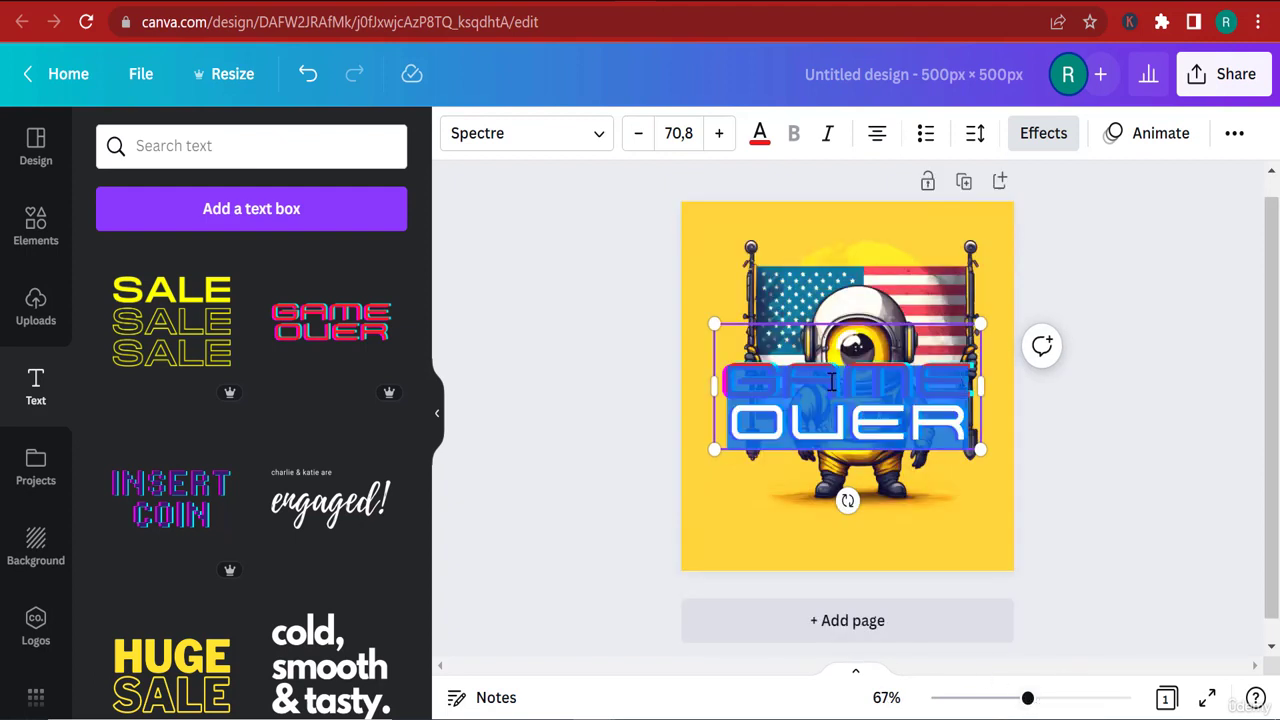
{"action": "type", "text": "GAME AS"}
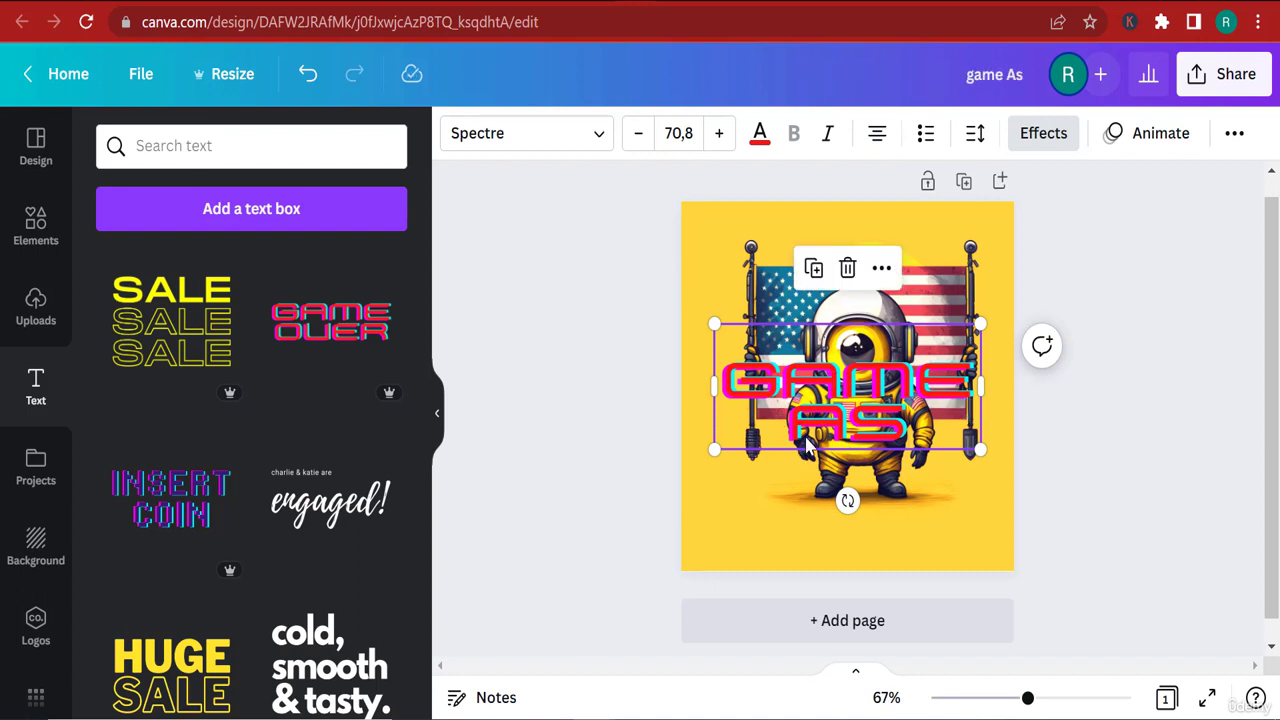
{"action": "double_click", "coordinate": [835, 425]}
{"action": "left_click", "coordinate": [905, 427]}
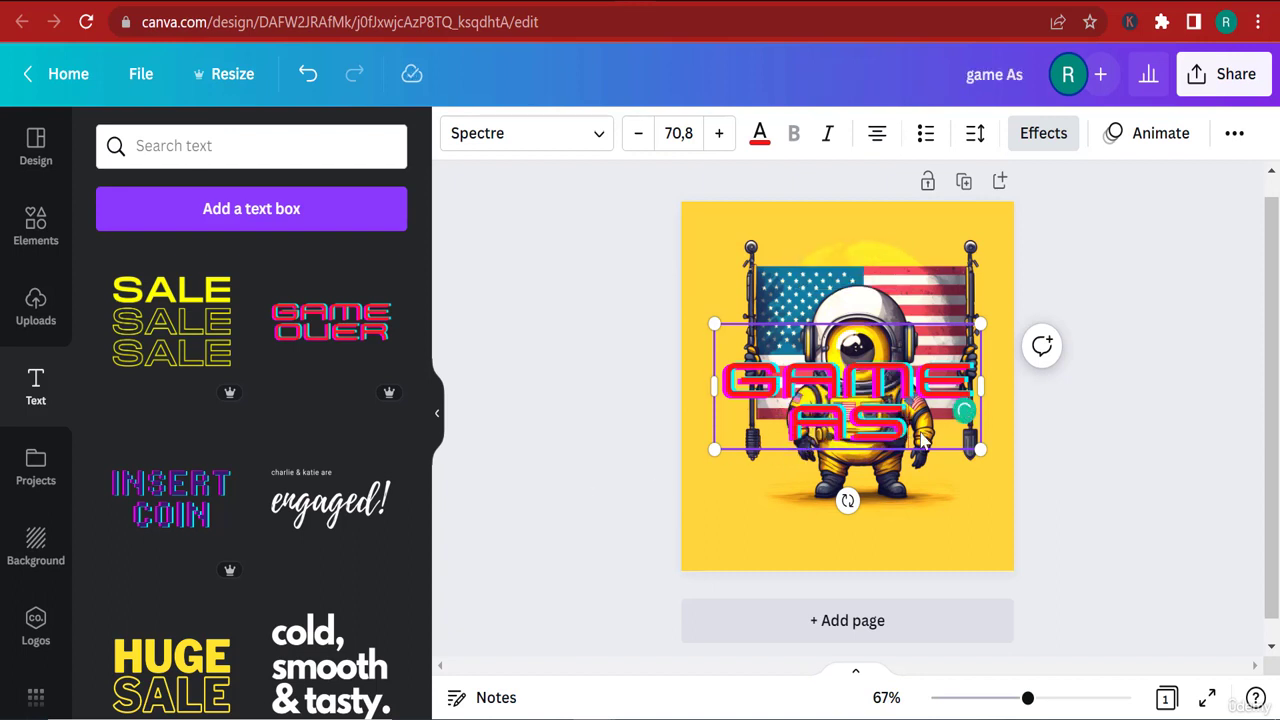
{"action": "double_click", "coordinate": [828, 420]}
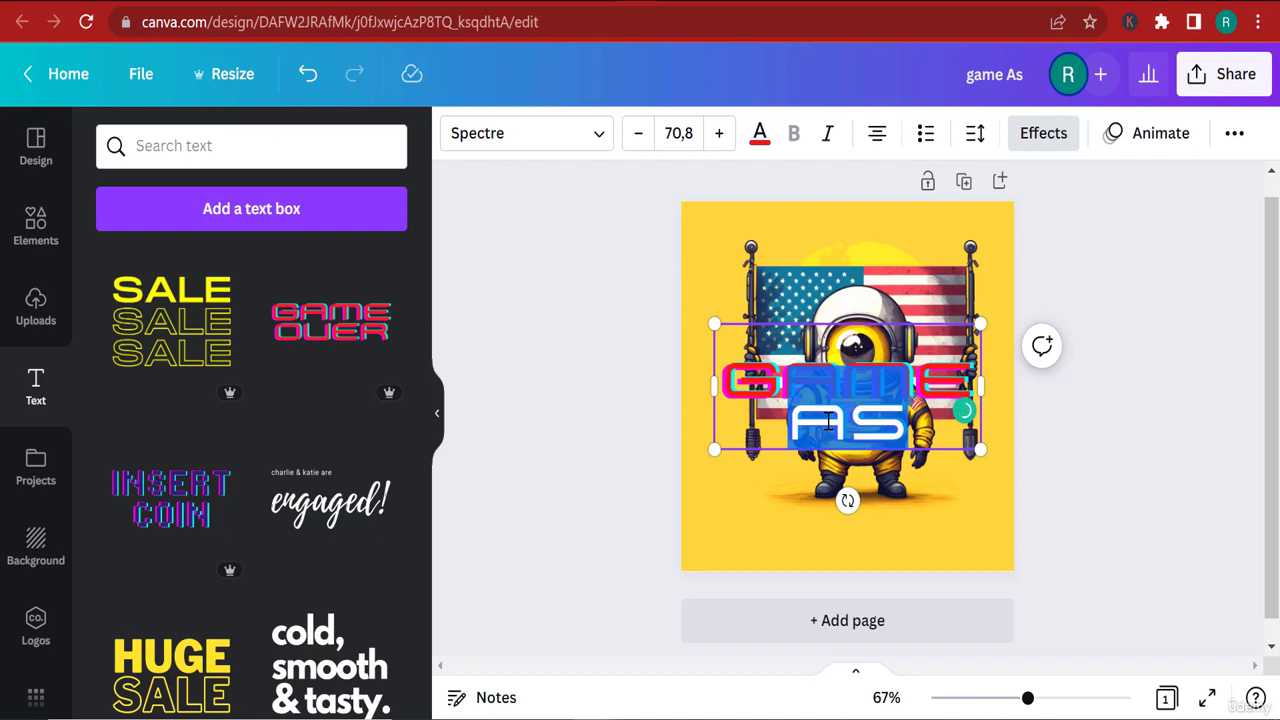
{"action": "key", "text": "BackSpace"}
{"action": "key", "text": "BackSpace"}
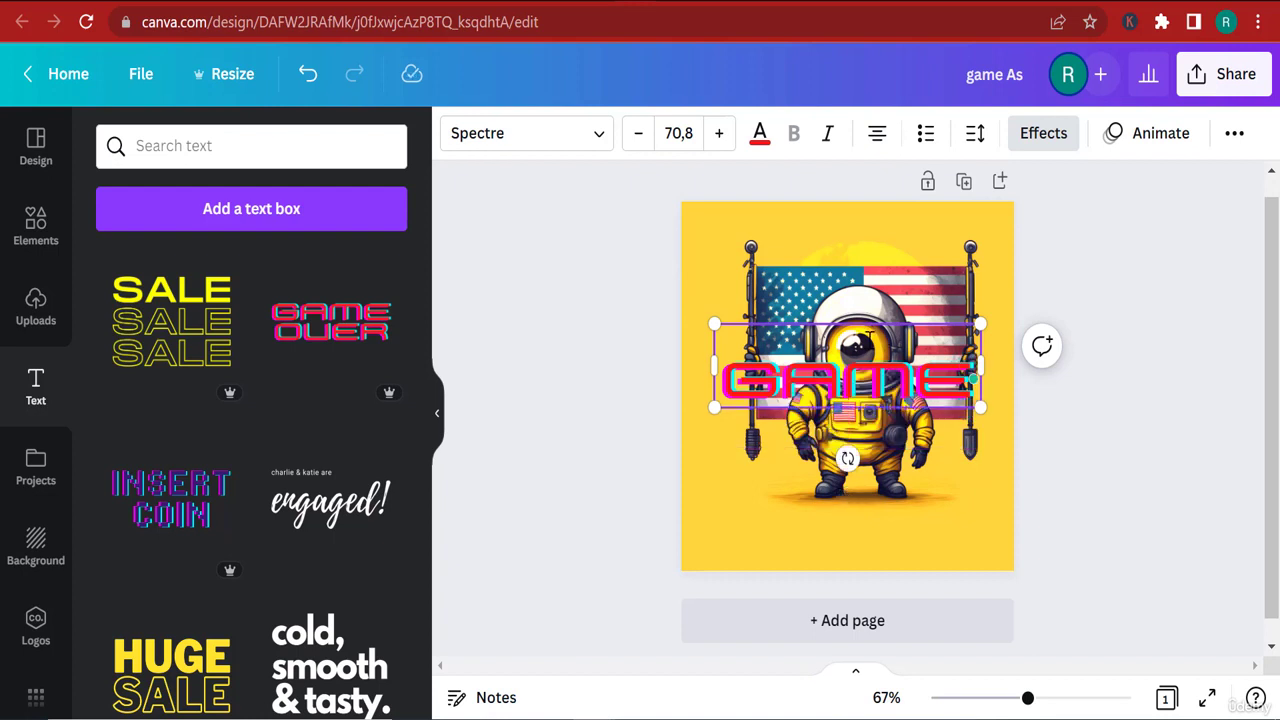
Replace the wording of the text over the astronaut with ASTRONAUT.
{"action": "double_click", "coordinate": [779, 383]}
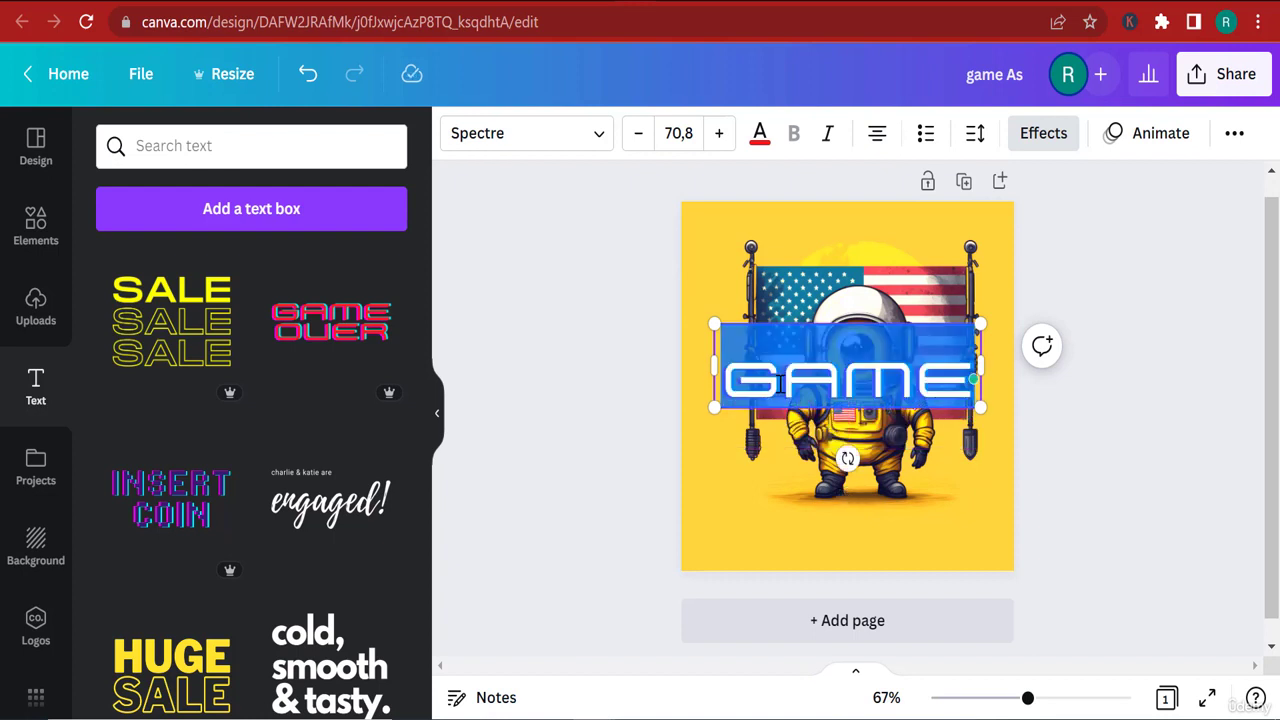
{"action": "type", "text": "ST"}
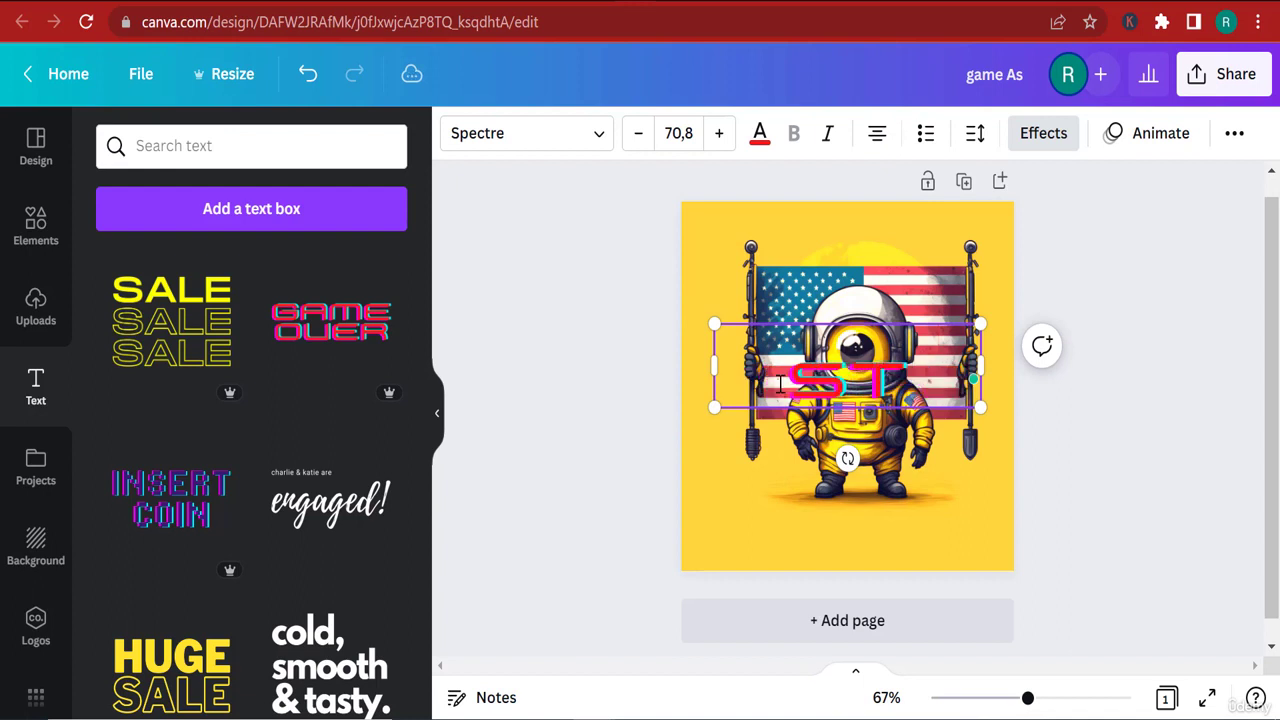
{"action": "key", "text": "BackSpace"}
{"action": "key", "text": "BackSpace"}
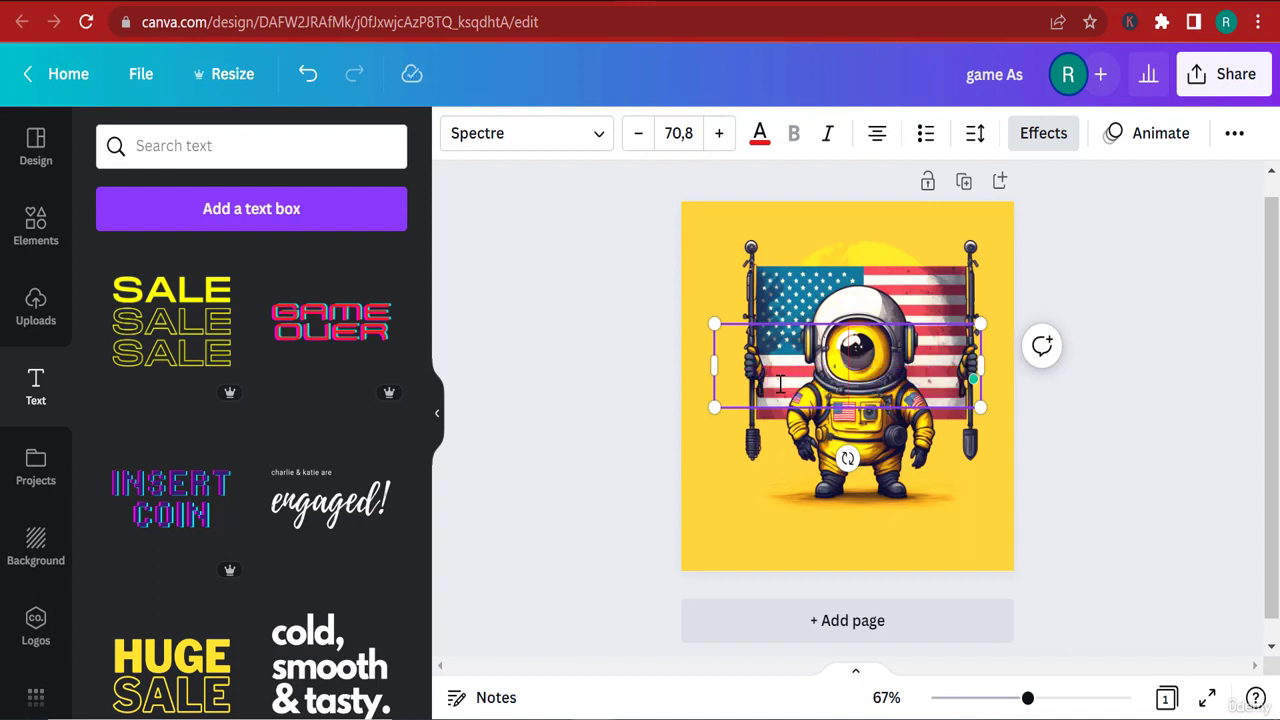
{"action": "type", "text": "ASTRO"}
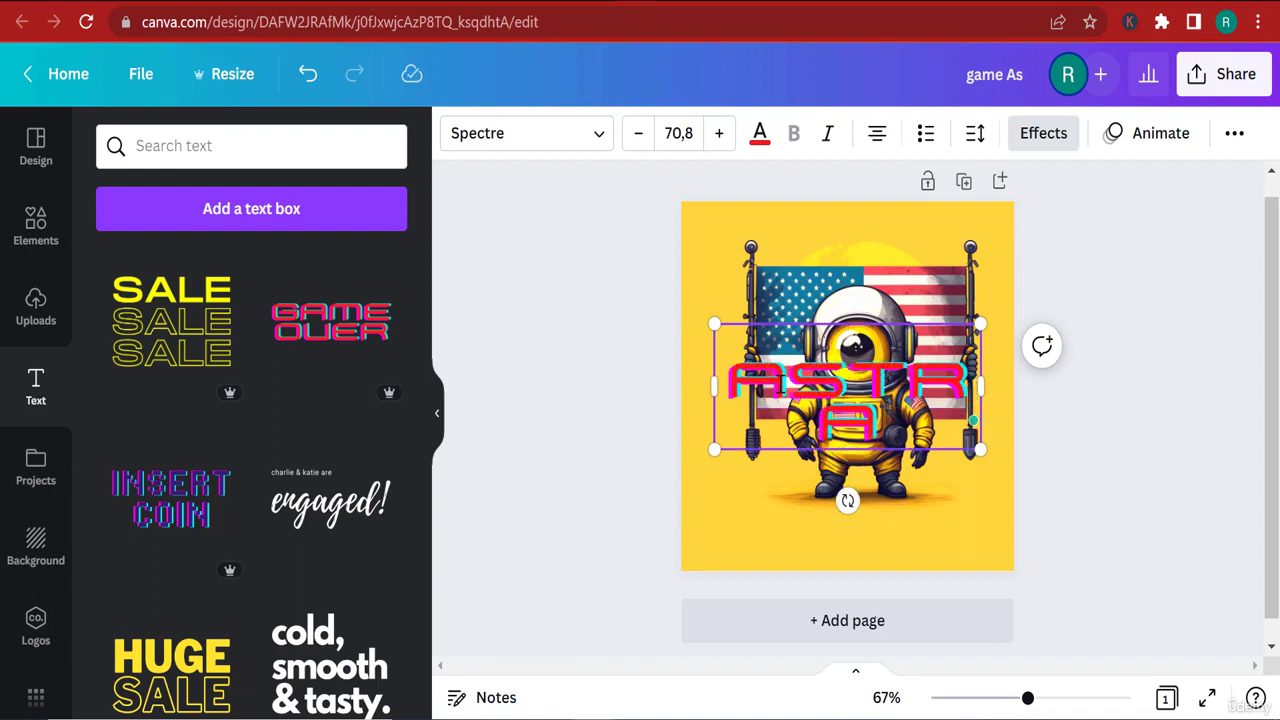
{"action": "type", "text": "NAUT"}
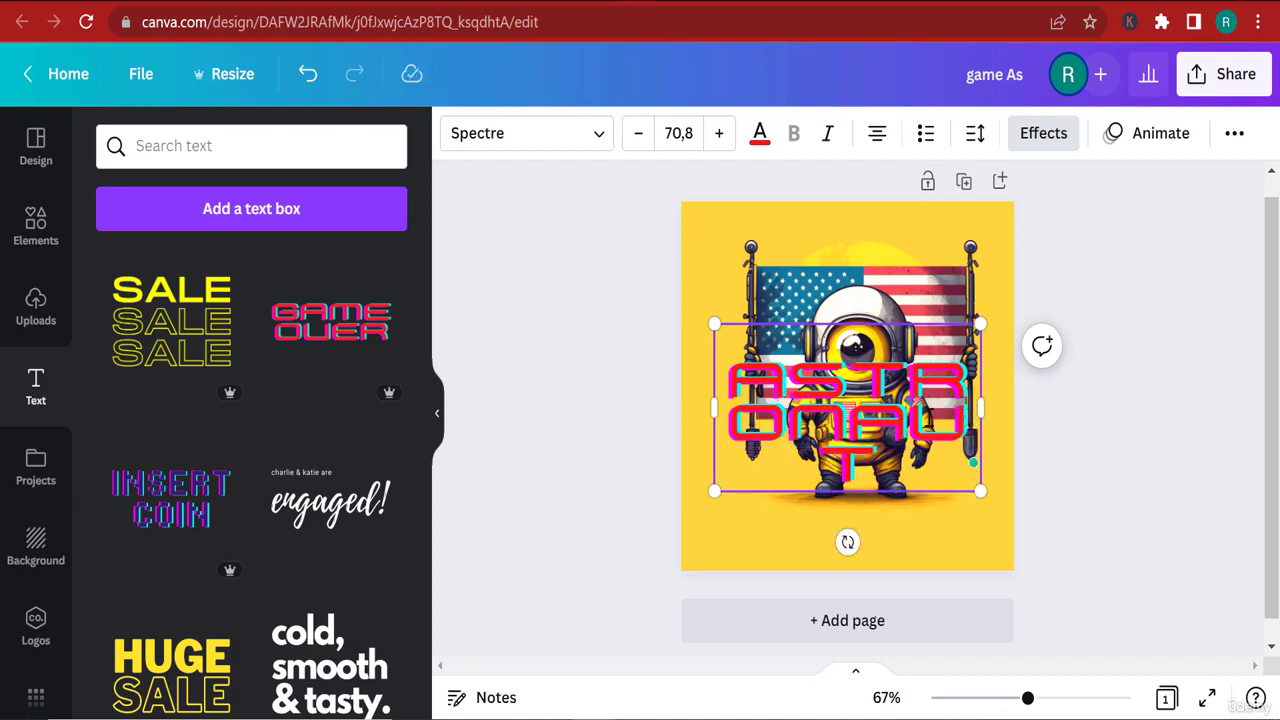
Set the ASTRONAUT text's font size to 30.
{"action": "key", "text": "ctrl+a"}
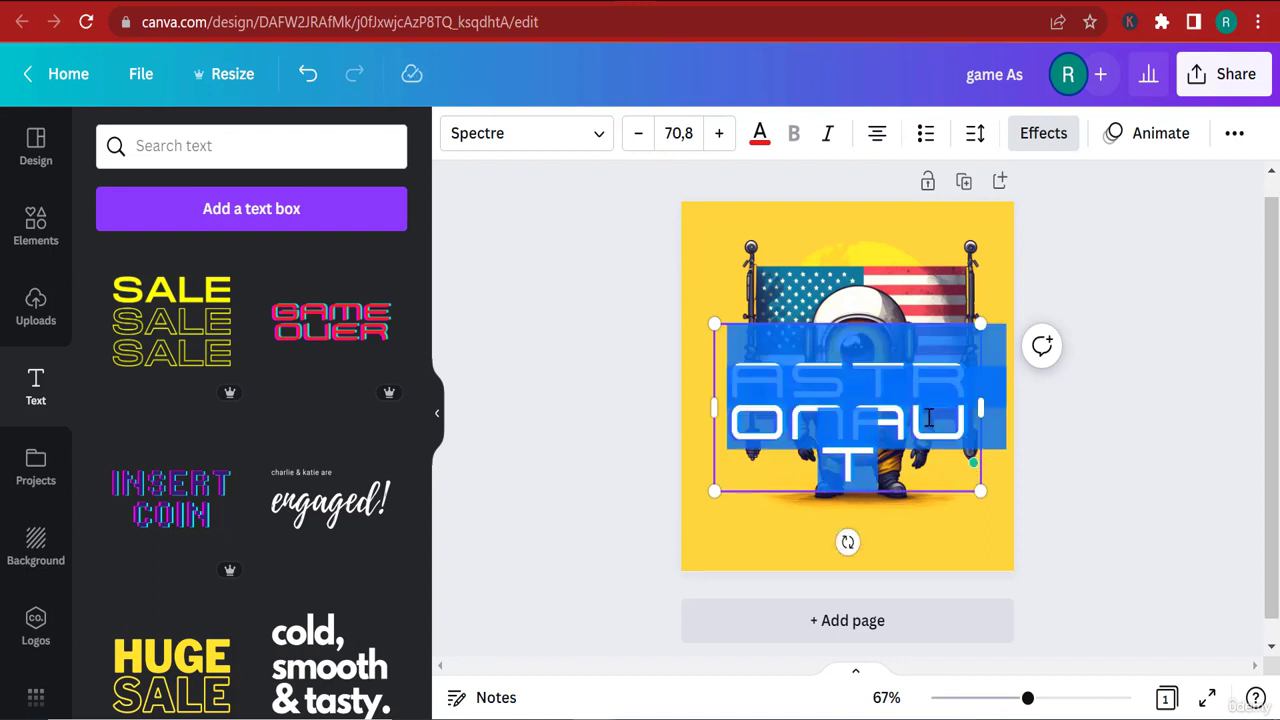
{"action": "left_click", "coordinate": [680, 133]}
{"action": "type", "text": "30"}
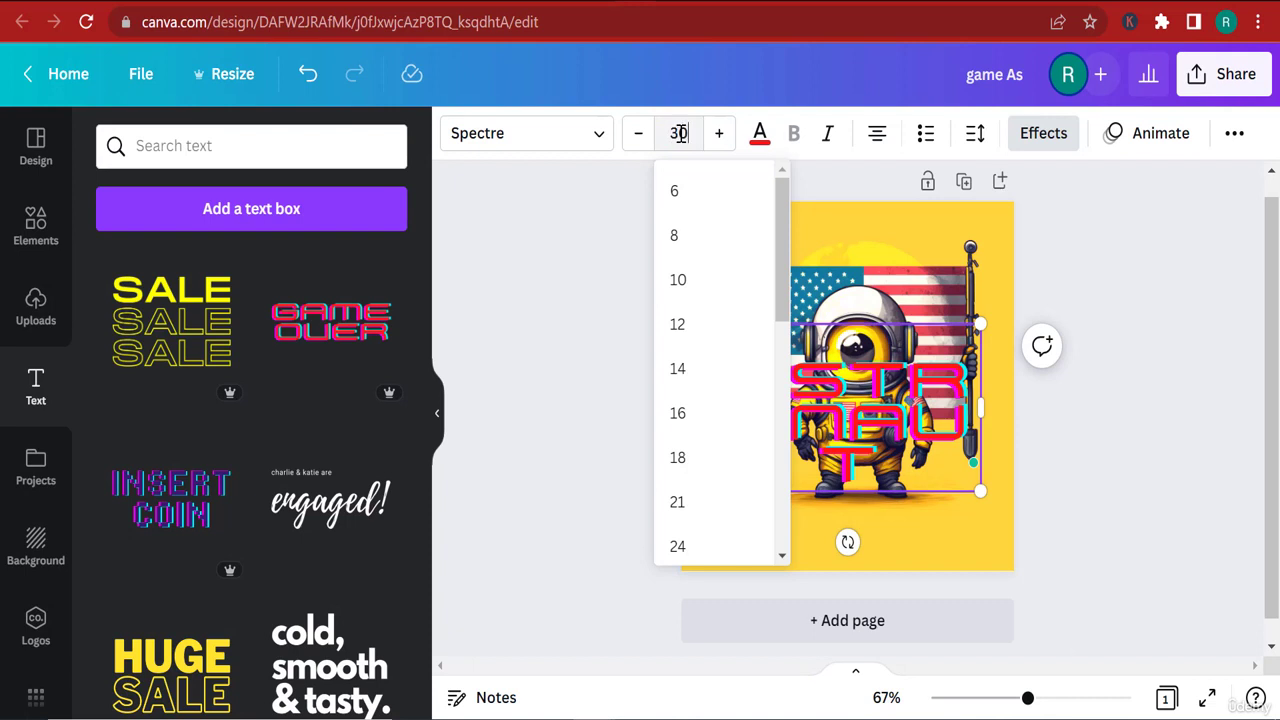
{"action": "key", "text": "Return"}
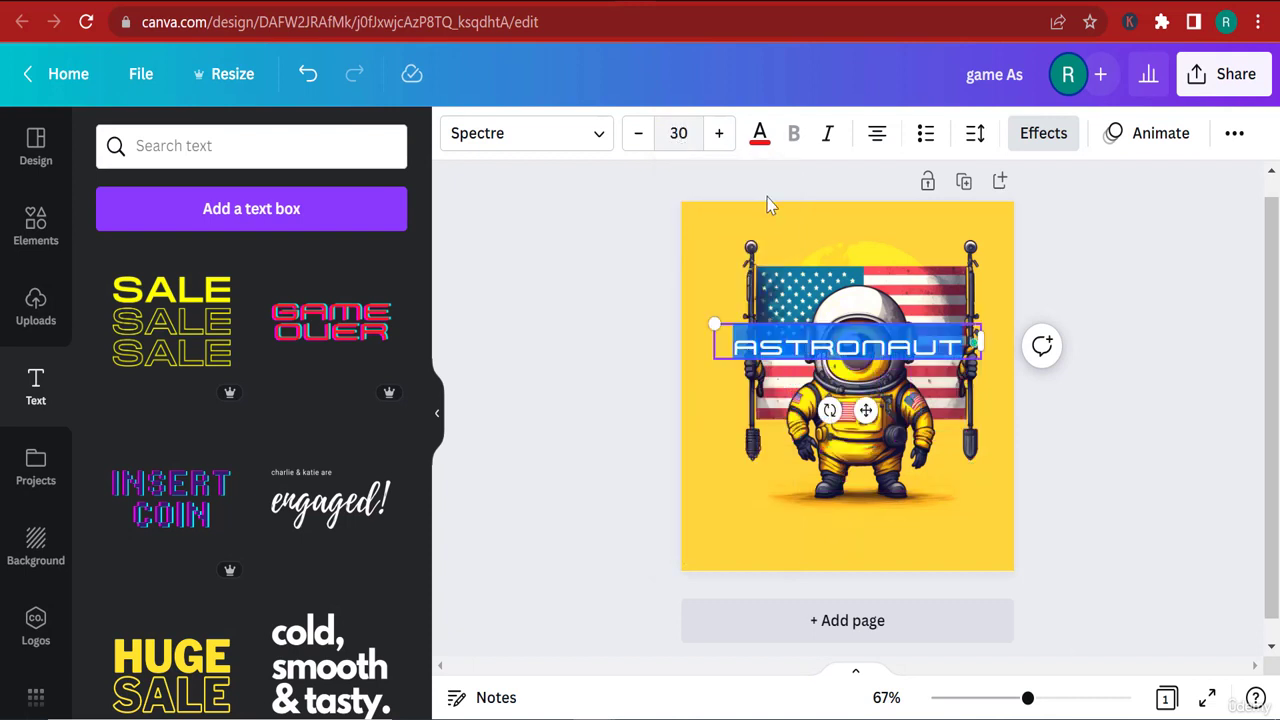
{"action": "left_click", "coordinate": [1121, 484]}
Move the ASTRONAUT text below the astronaut's feet and centre it horizontally on the page.
{"action": "left_click", "coordinate": [980, 452]}
{"action": "left_click", "coordinate": [860, 350]}
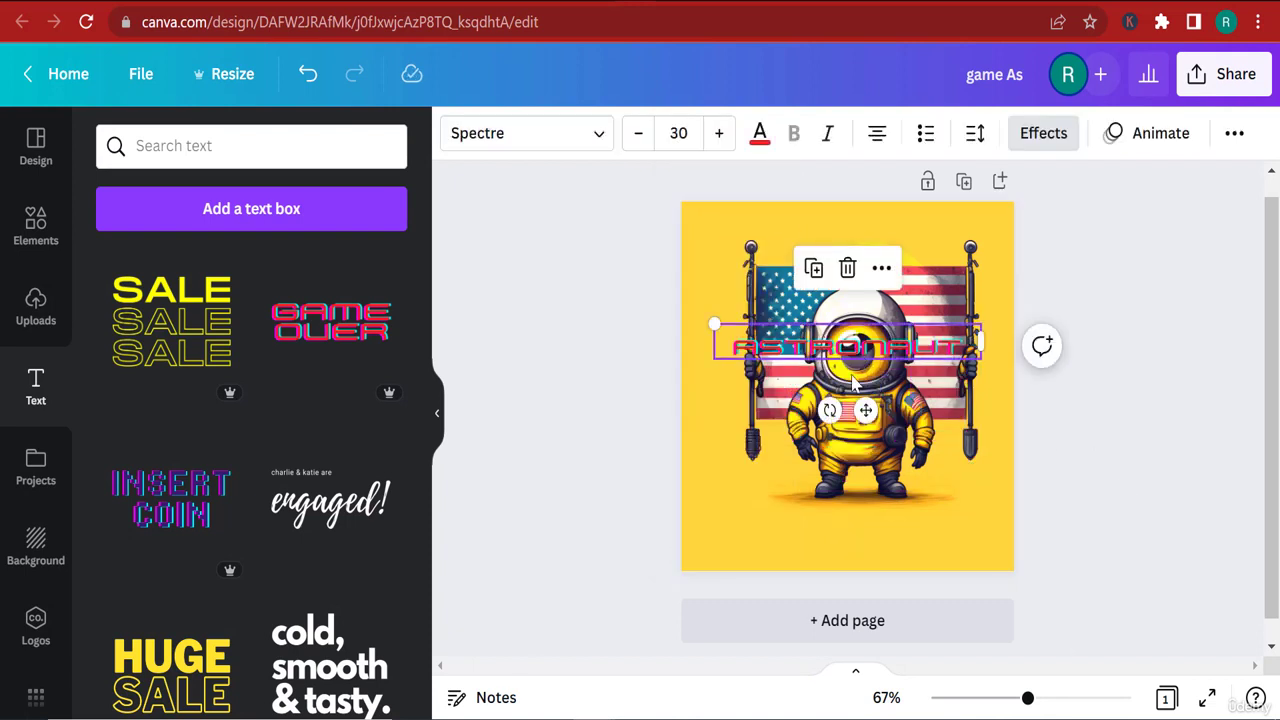
{"action": "left_click_drag", "start_coordinate": [858, 356], "coordinate": [862, 530]}
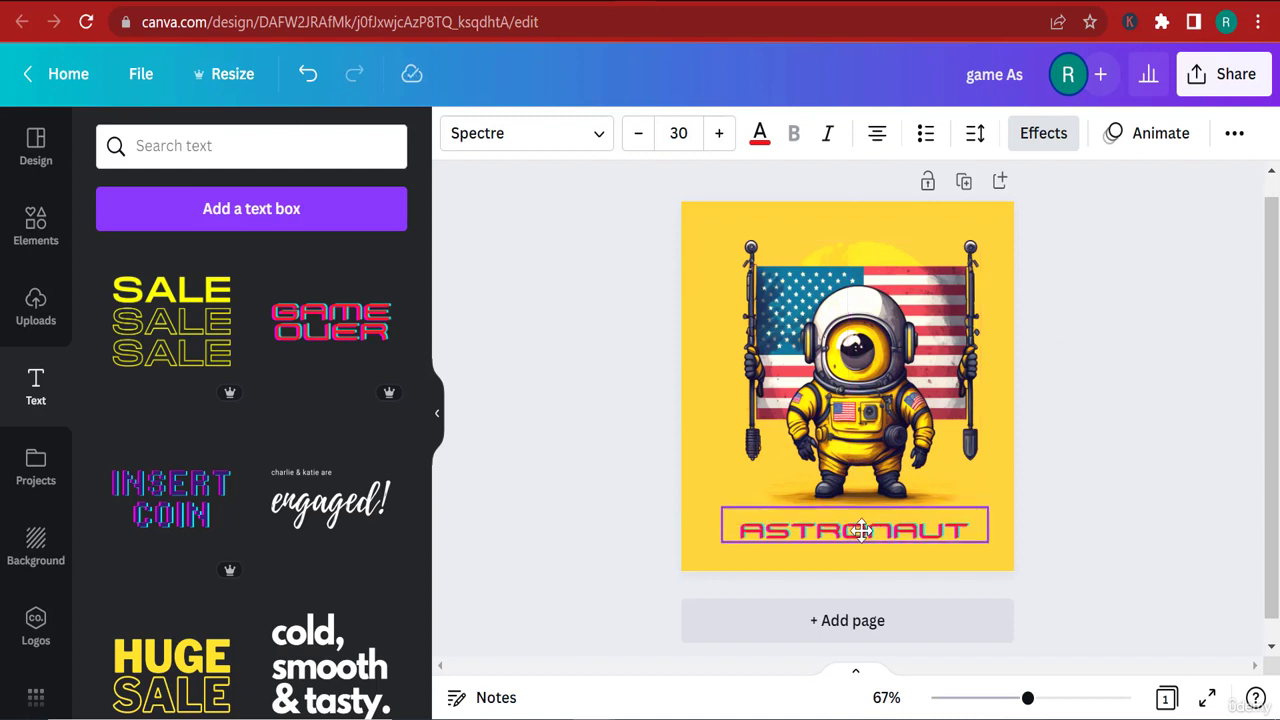
{"action": "left_click", "coordinate": [1106, 563]}
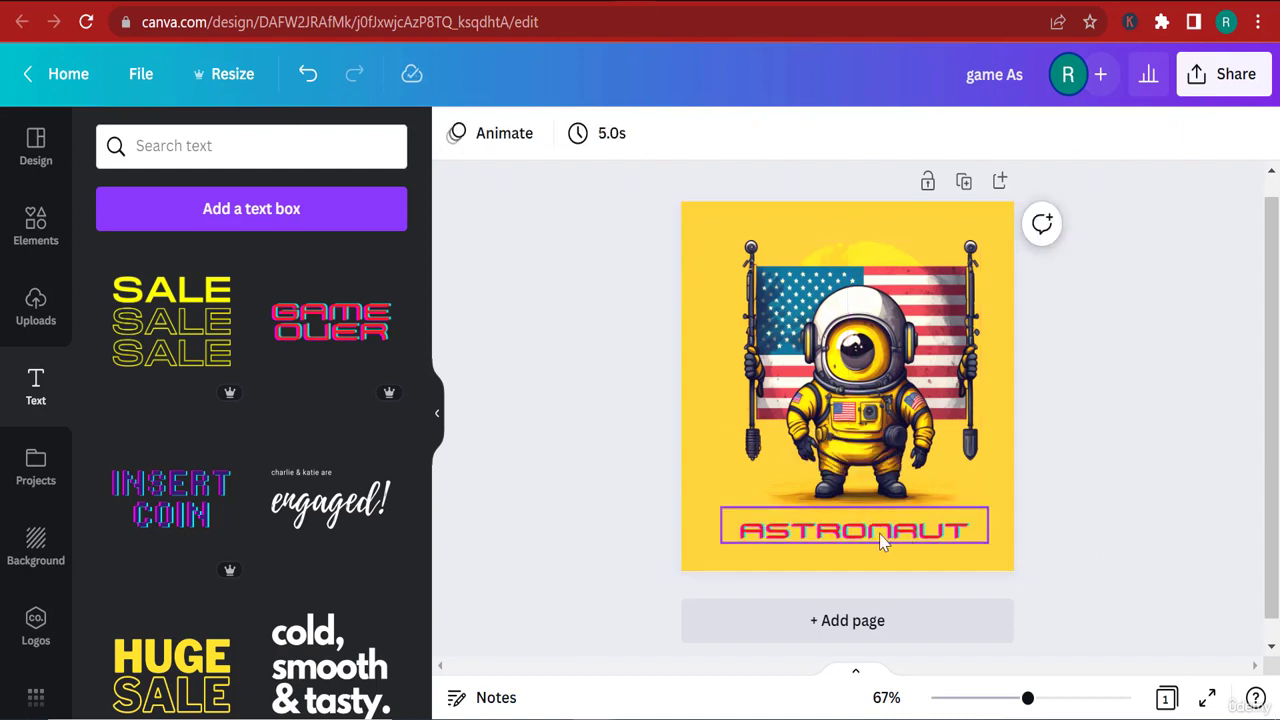
{"action": "left_click_drag", "start_coordinate": [880, 540], "coordinate": [874, 536]}
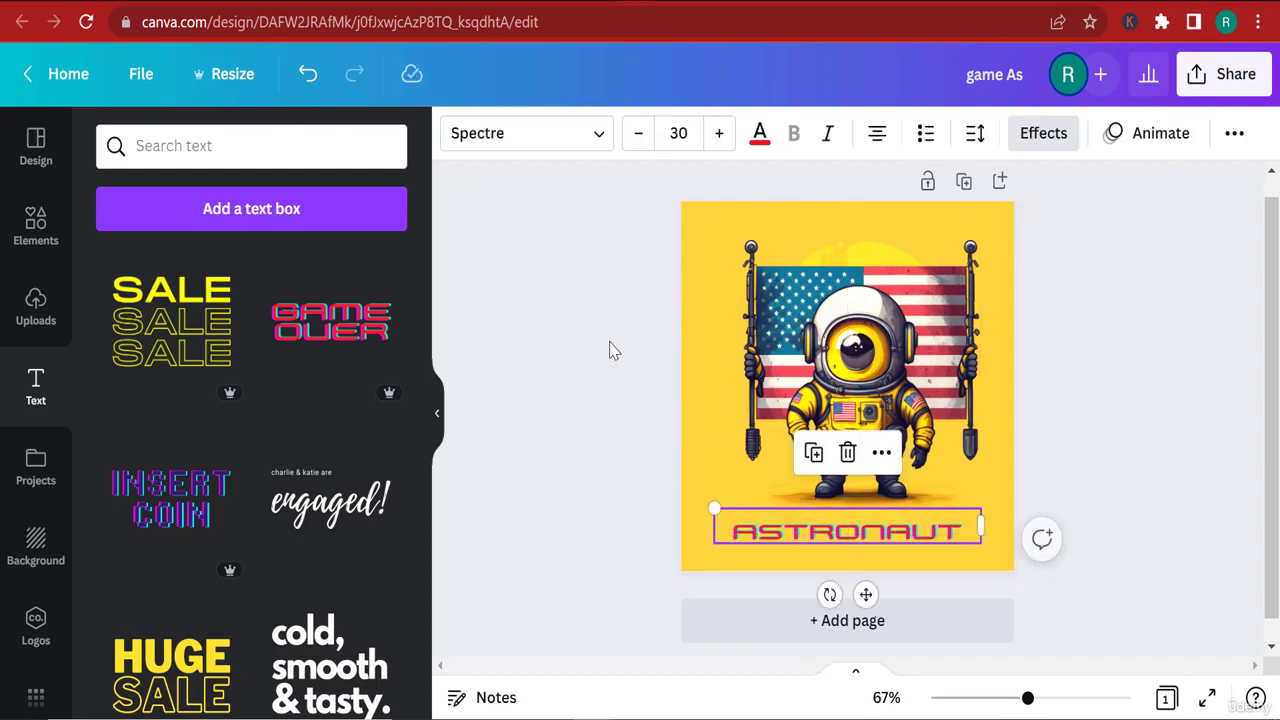
Change the ASTRONAUT text's colour to white from the document colours.
{"action": "left_click", "coordinate": [760, 133]}
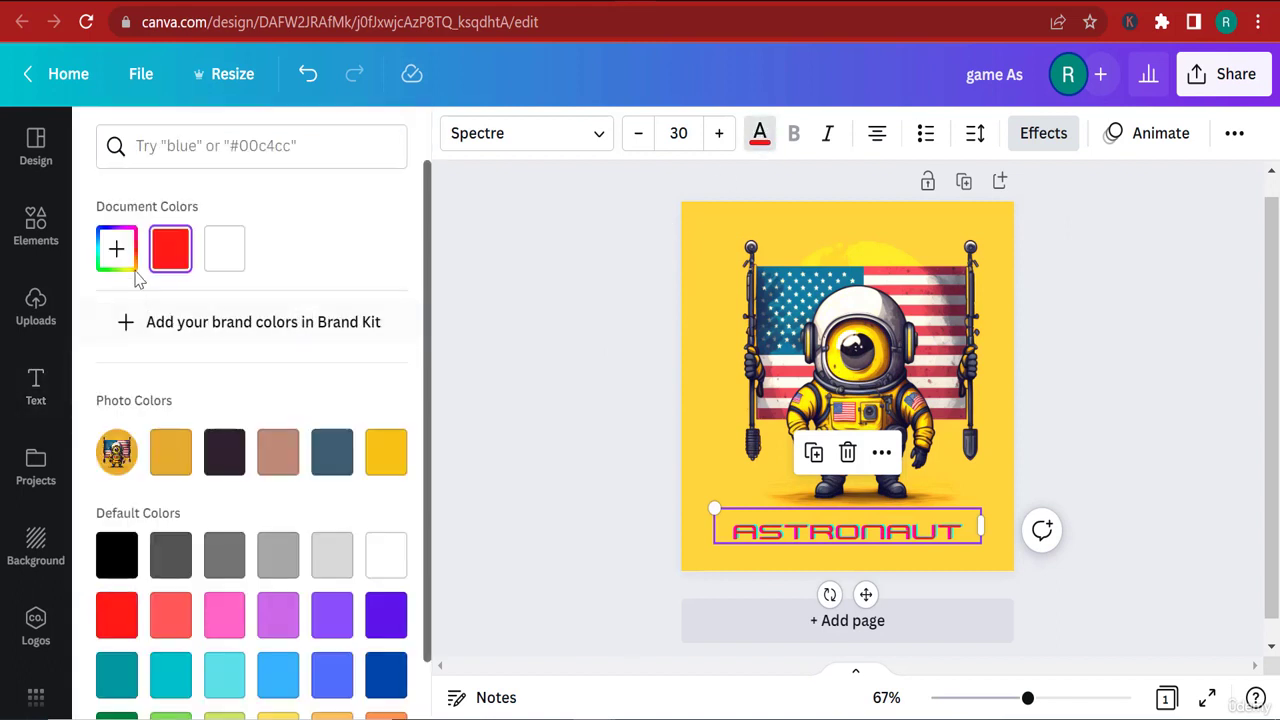
{"action": "left_click", "coordinate": [238, 258]}
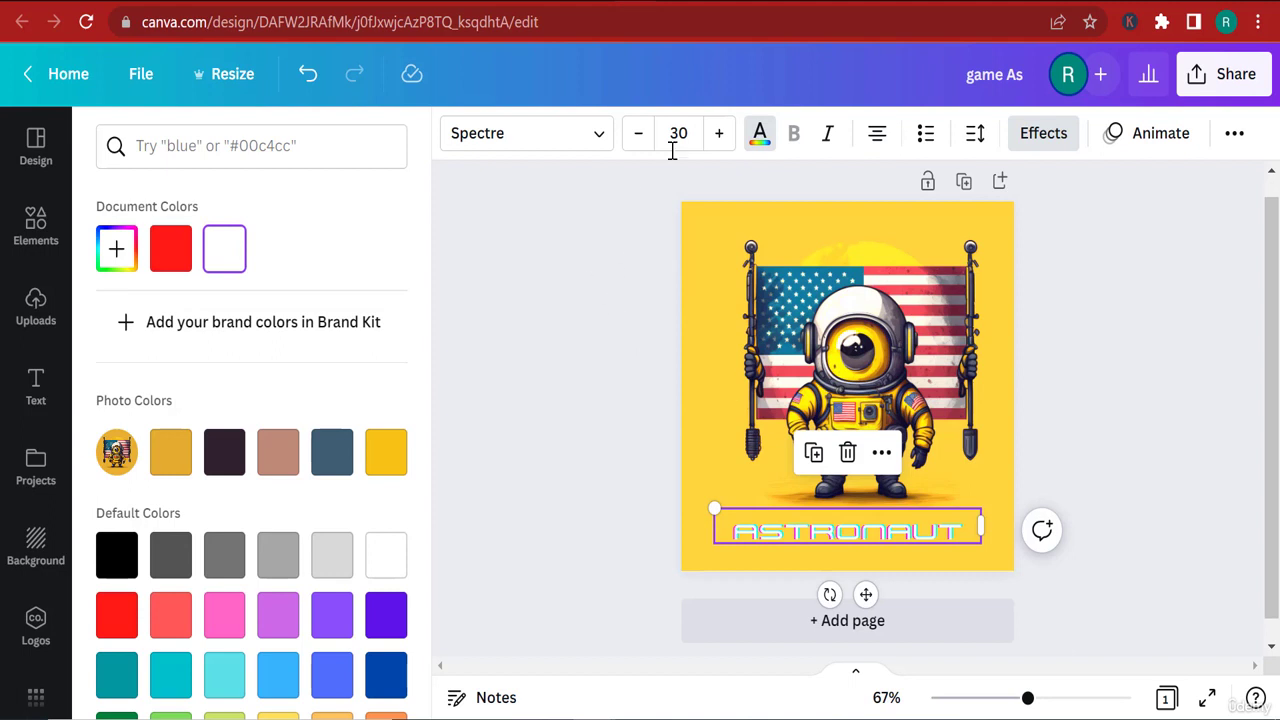
{"action": "left_click", "coordinate": [1136, 556]}
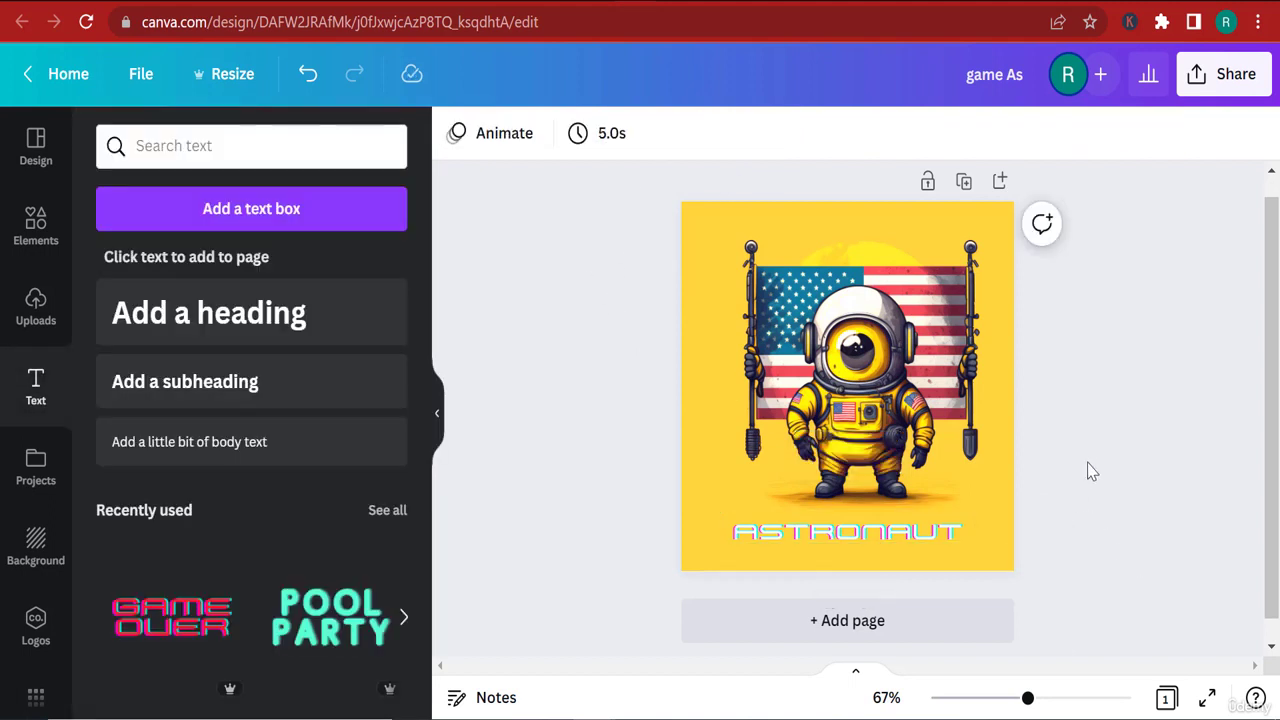
{"action": "left_click", "coordinate": [868, 388]}
{"action": "left_click", "coordinate": [1122, 492]}
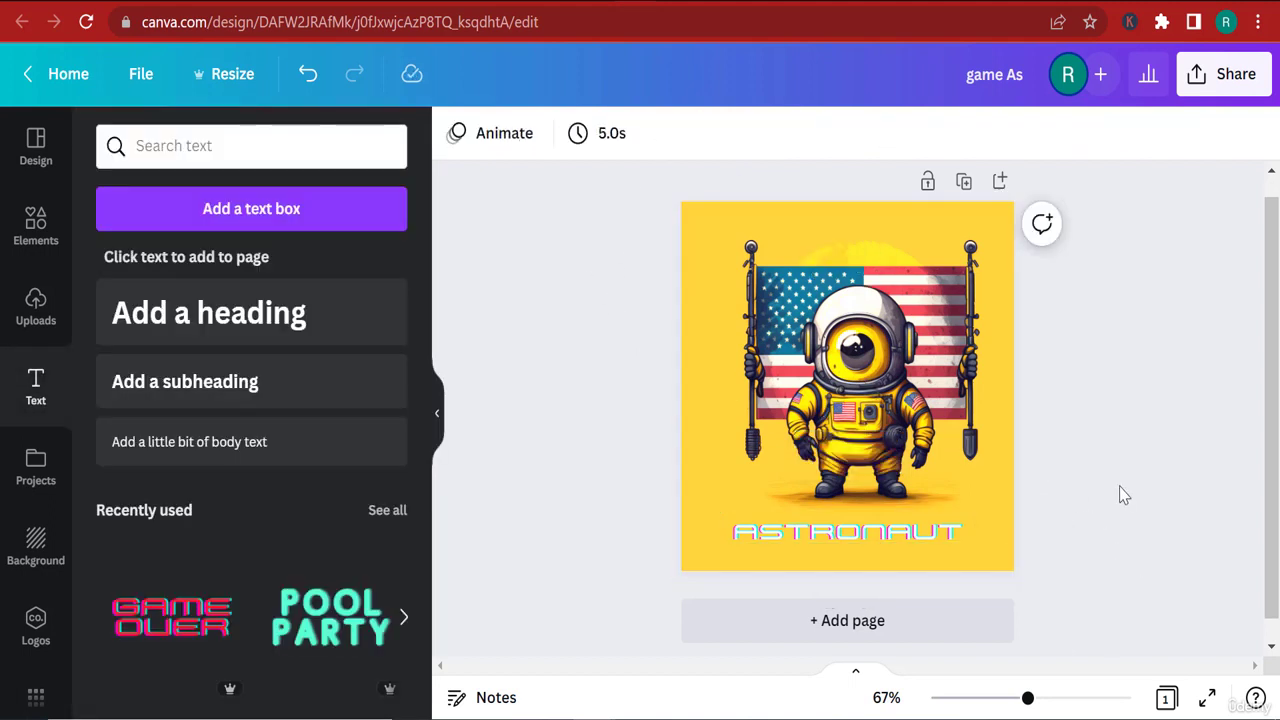
Increase the ASTRONAUT text's font size to 35.
{"action": "left_click", "coordinate": [868, 545]}
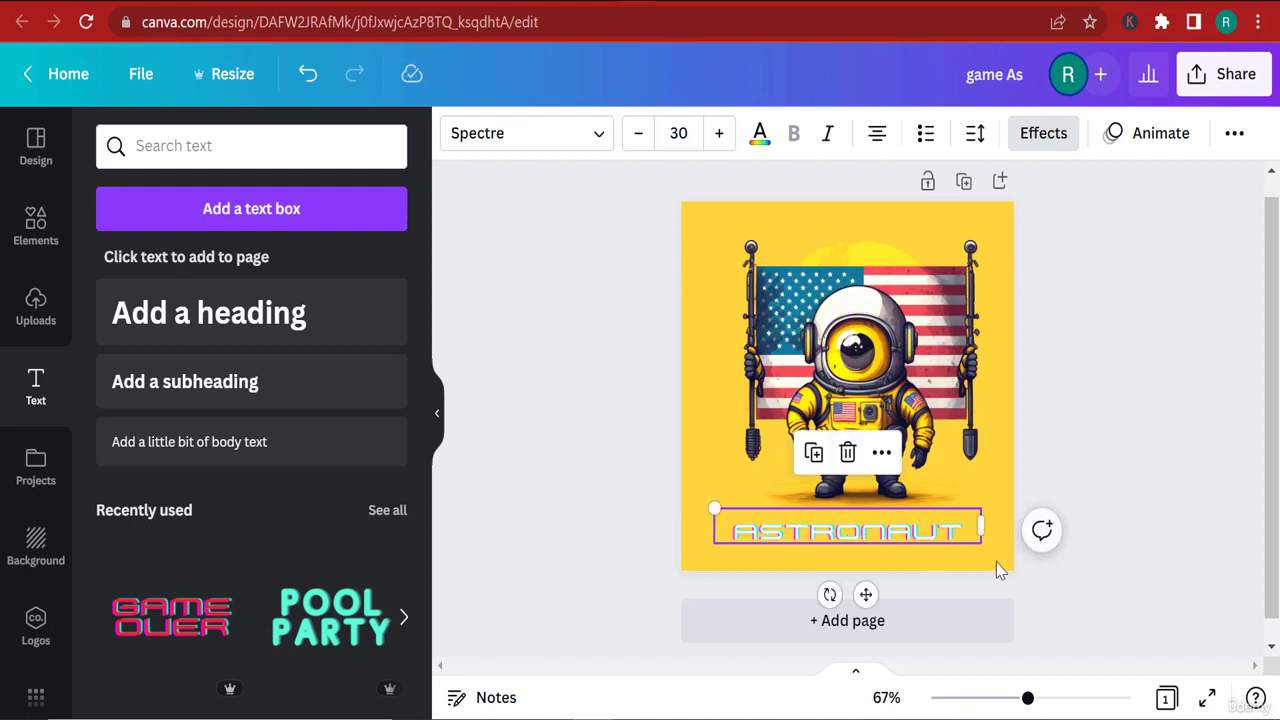
{"action": "left_click", "coordinate": [675, 141]}
{"action": "type", "text": "35"}
{"action": "key", "text": "Return"}
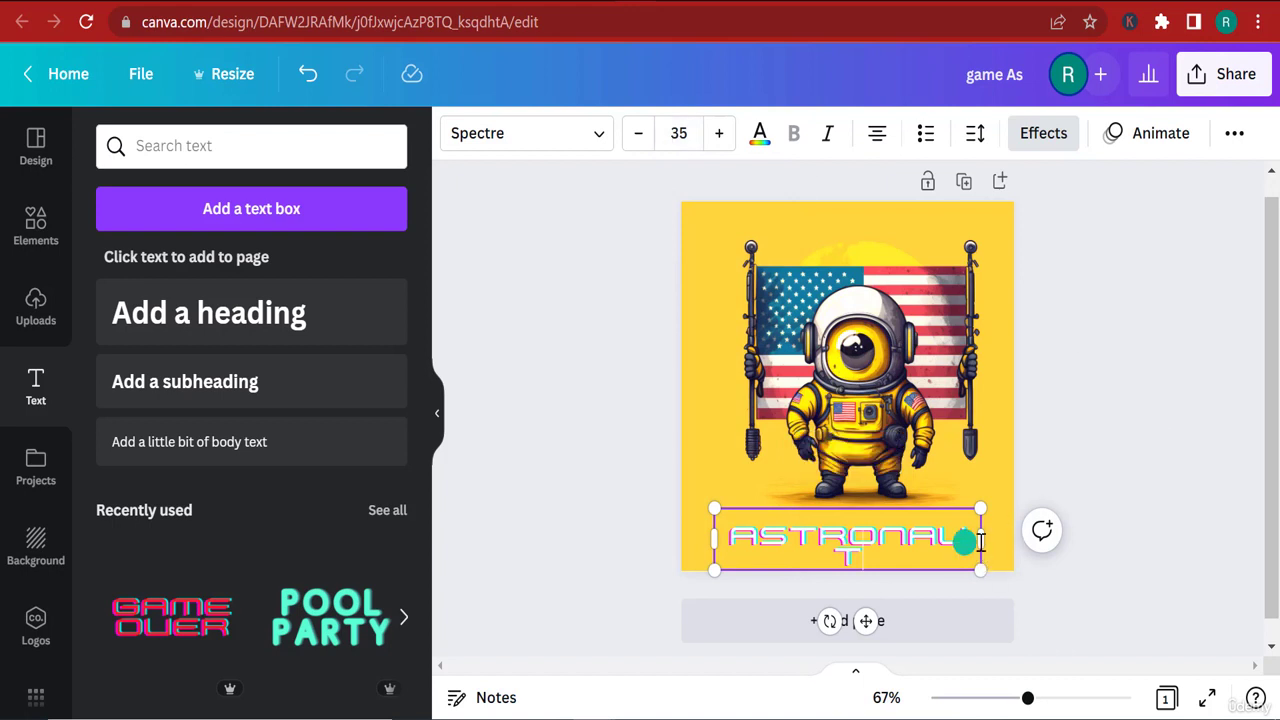
Widen the ASTRONAUT text box so the word fits on one line, and centre it beneath the astronaut.
{"action": "left_click", "coordinate": [1050, 582]}
{"action": "left_click", "coordinate": [960, 540]}
{"action": "left_click_drag", "start_coordinate": [1003, 527], "coordinate": [1008, 530]}
{"action": "left_click", "coordinate": [1080, 590]}
{"action": "left_click_drag", "start_coordinate": [893, 550], "coordinate": [882, 548]}
{"action": "left_click", "coordinate": [1080, 565]}
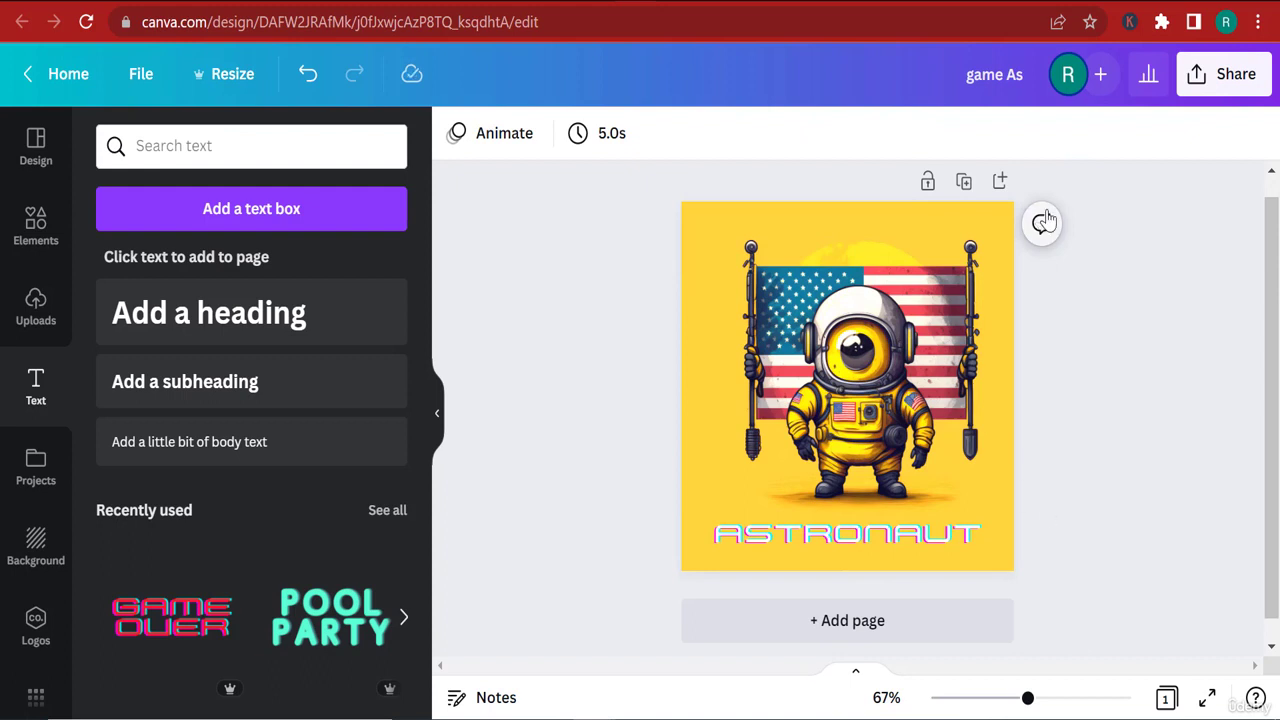
Download the design as a 500 × 500 px PNG and return to the Canva page with the sharing panel closed.
{"action": "left_click", "coordinate": [1198, 80]}
{"action": "scroll", "coordinate": [1010, 400], "scroll_direction": "down", "scroll_amount": 2}
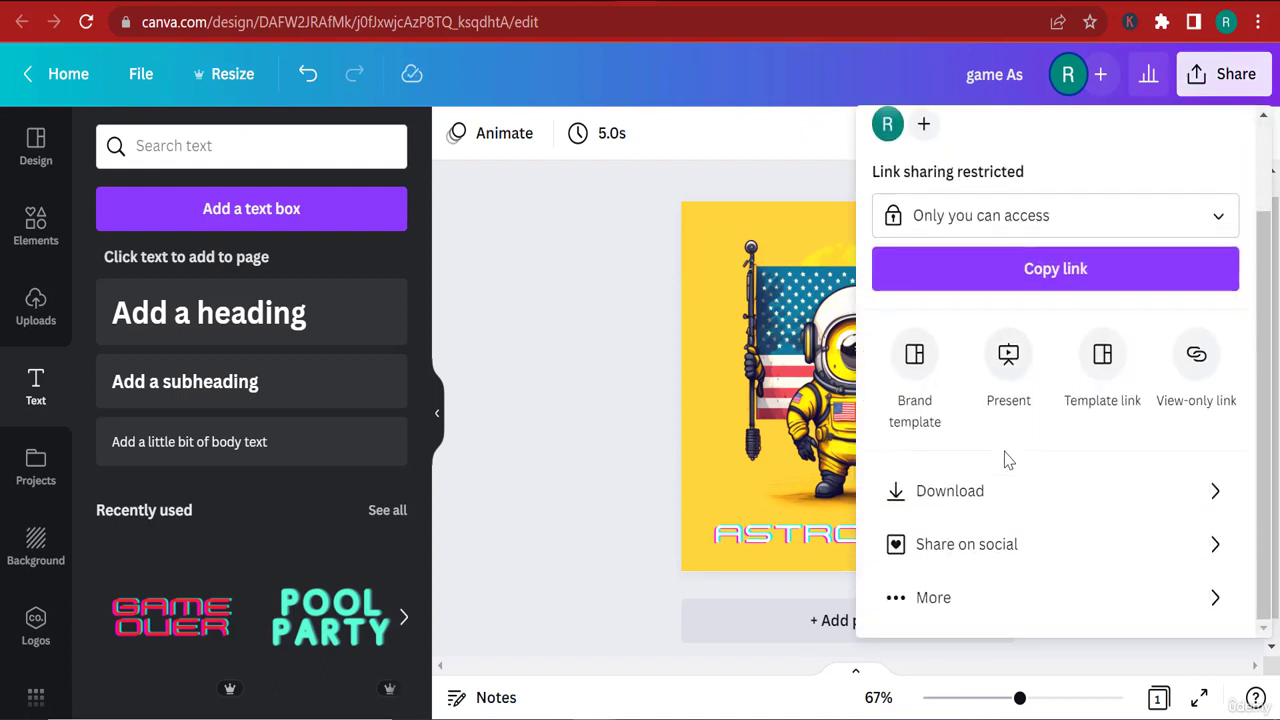
{"action": "left_click", "coordinate": [1004, 494]}
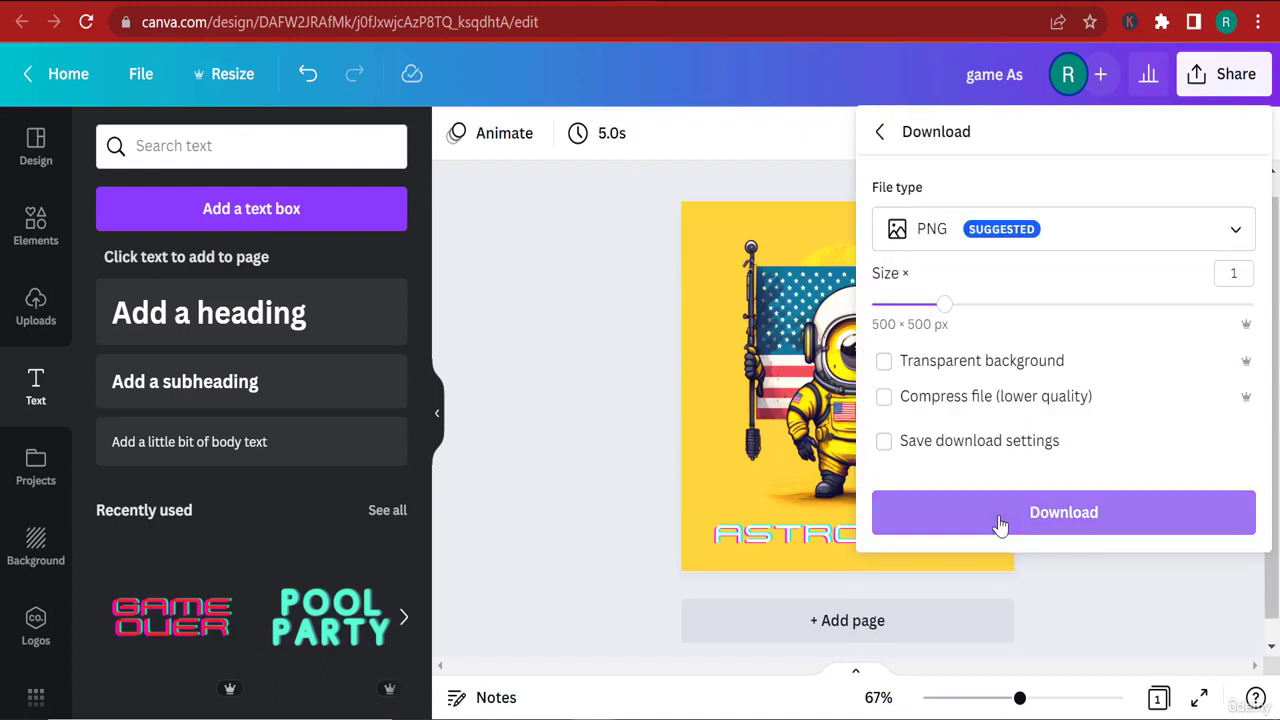
{"action": "left_click", "coordinate": [1000, 519]}
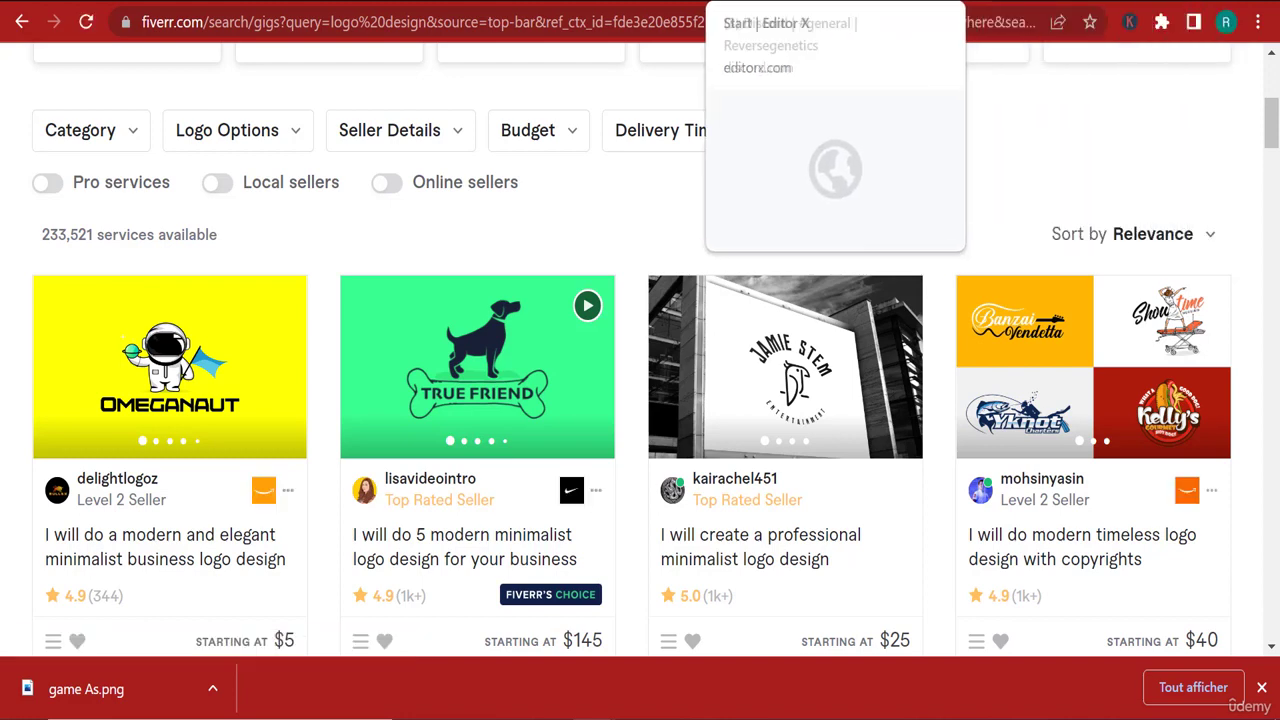
{"action": "left_click", "coordinate": [660, 2]}
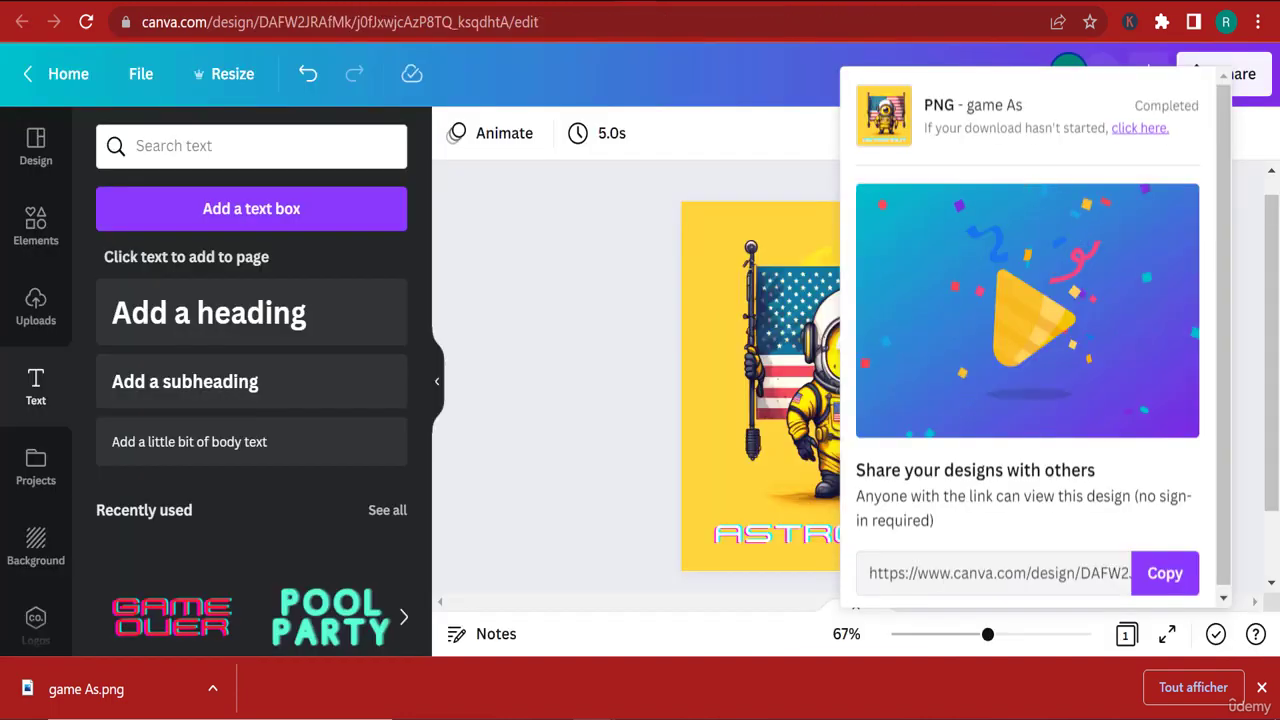
{"action": "left_click", "coordinate": [716, 429]}
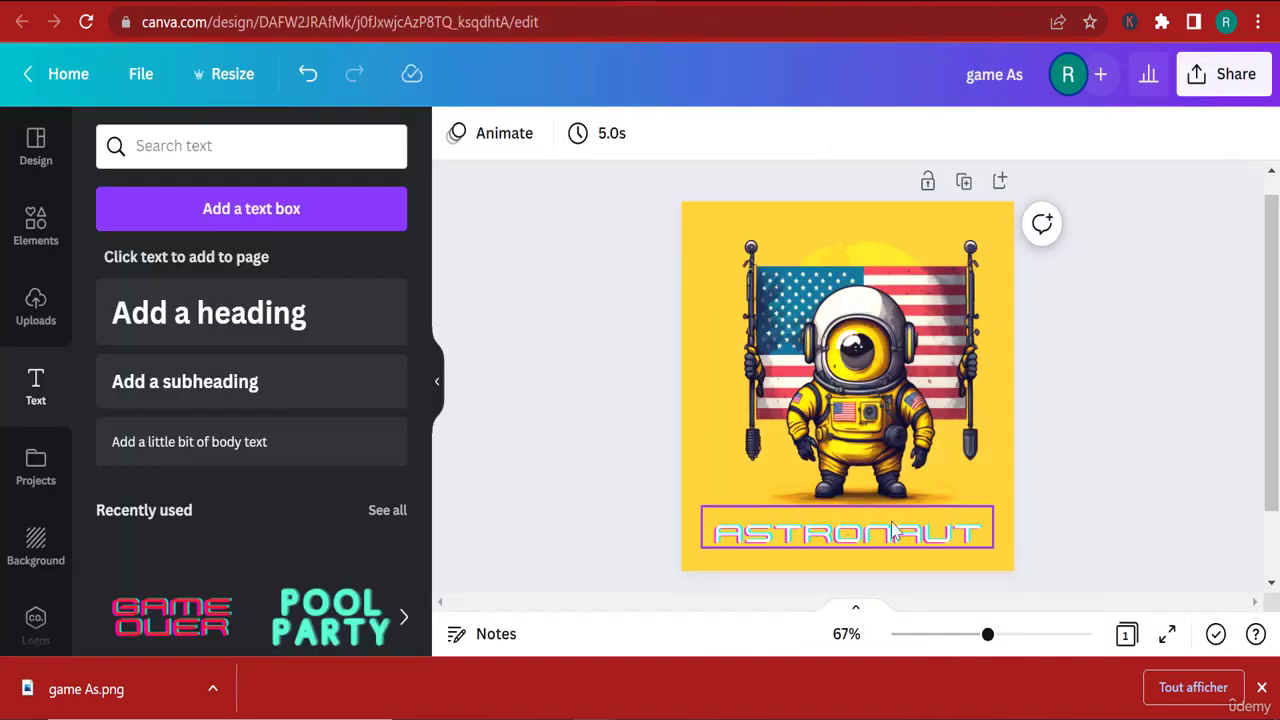
View the downloaded game As.png, close the image viewer, and delete the ASTRONAUT text from the design.
{"action": "left_click", "coordinate": [70, 690]}
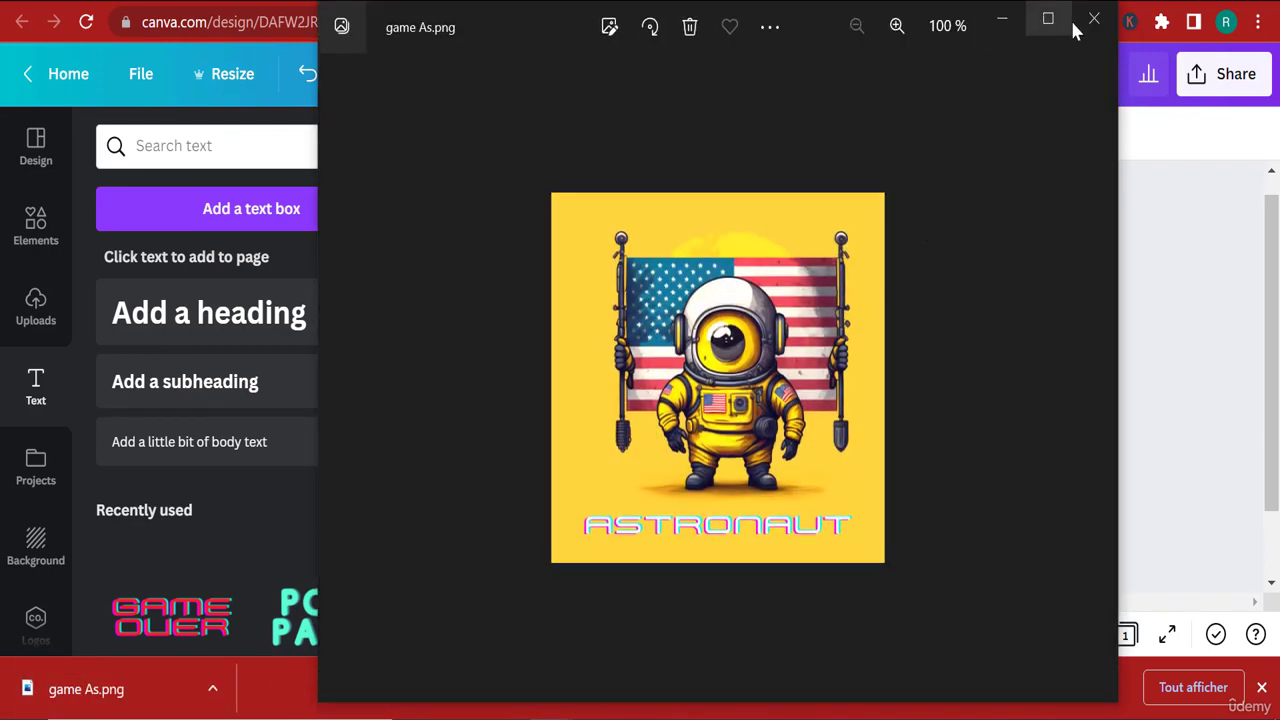
{"action": "left_click", "coordinate": [1094, 18]}
{"action": "left_click", "coordinate": [849, 550]}
{"action": "key", "text": "Delete"}
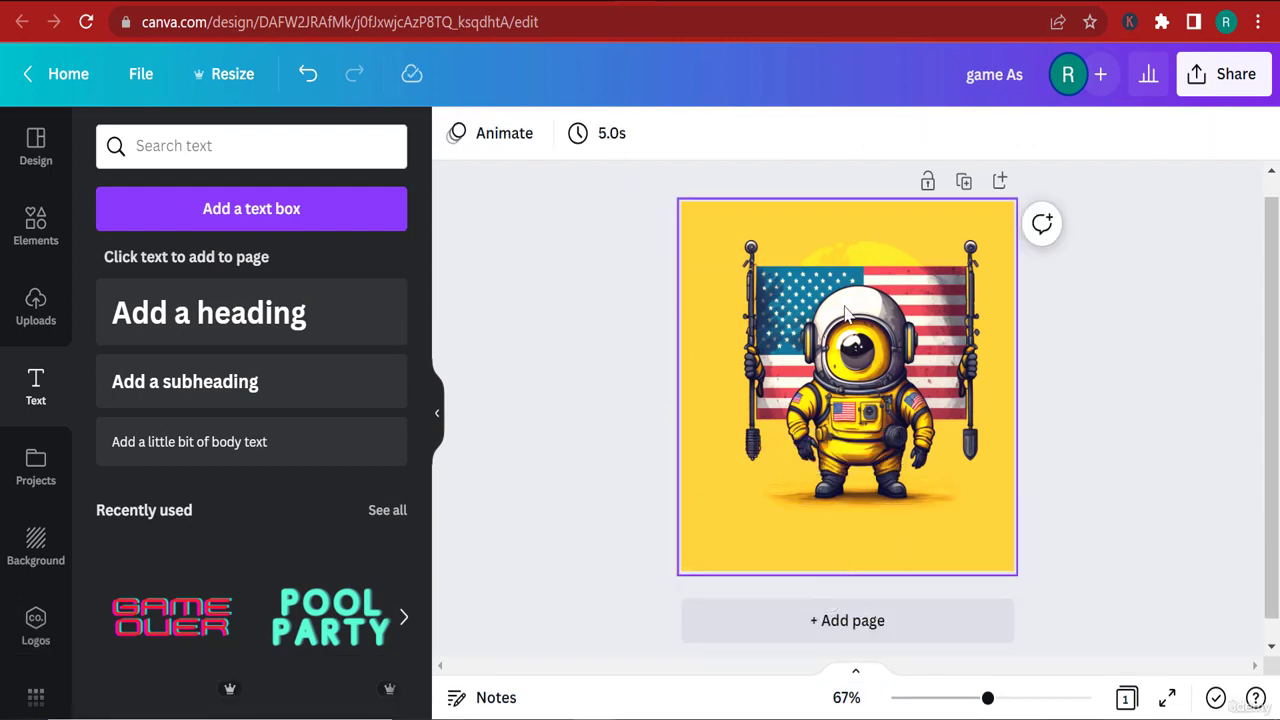
Remove the astronaut image's yellow background with Background Remover.
{"action": "left_click", "coordinate": [866, 383]}
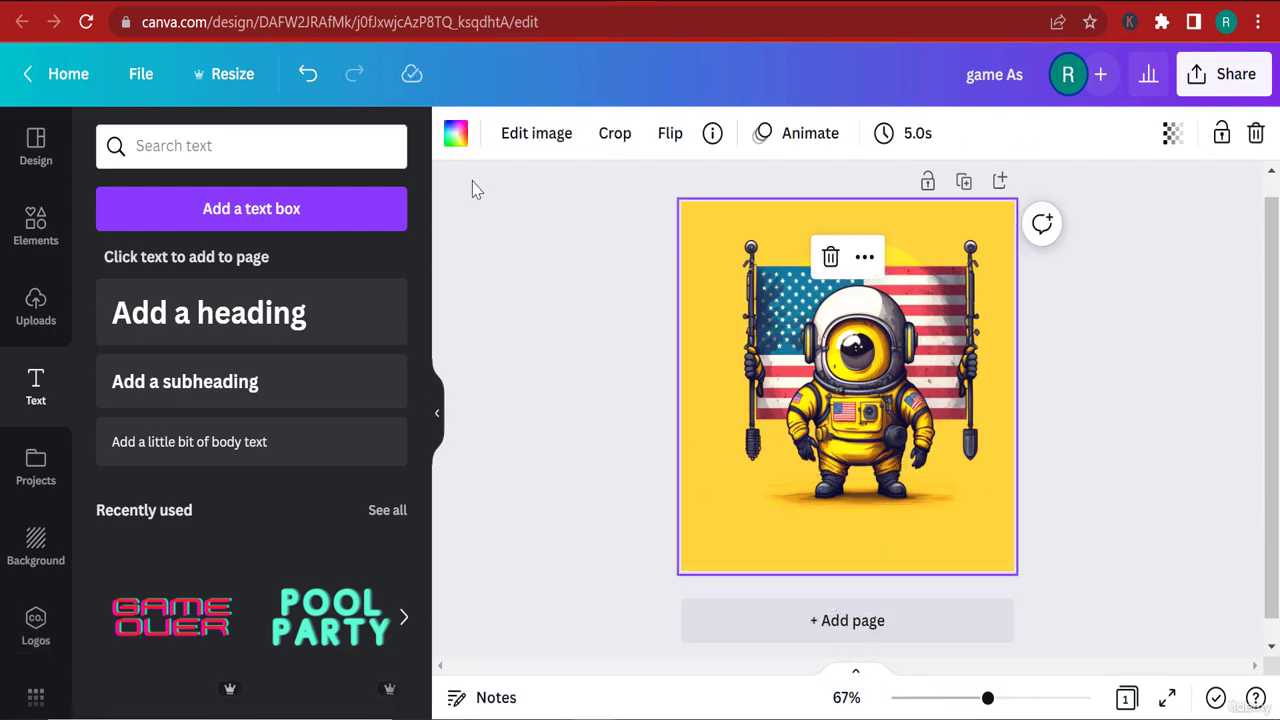
{"action": "left_click", "coordinate": [550, 140]}
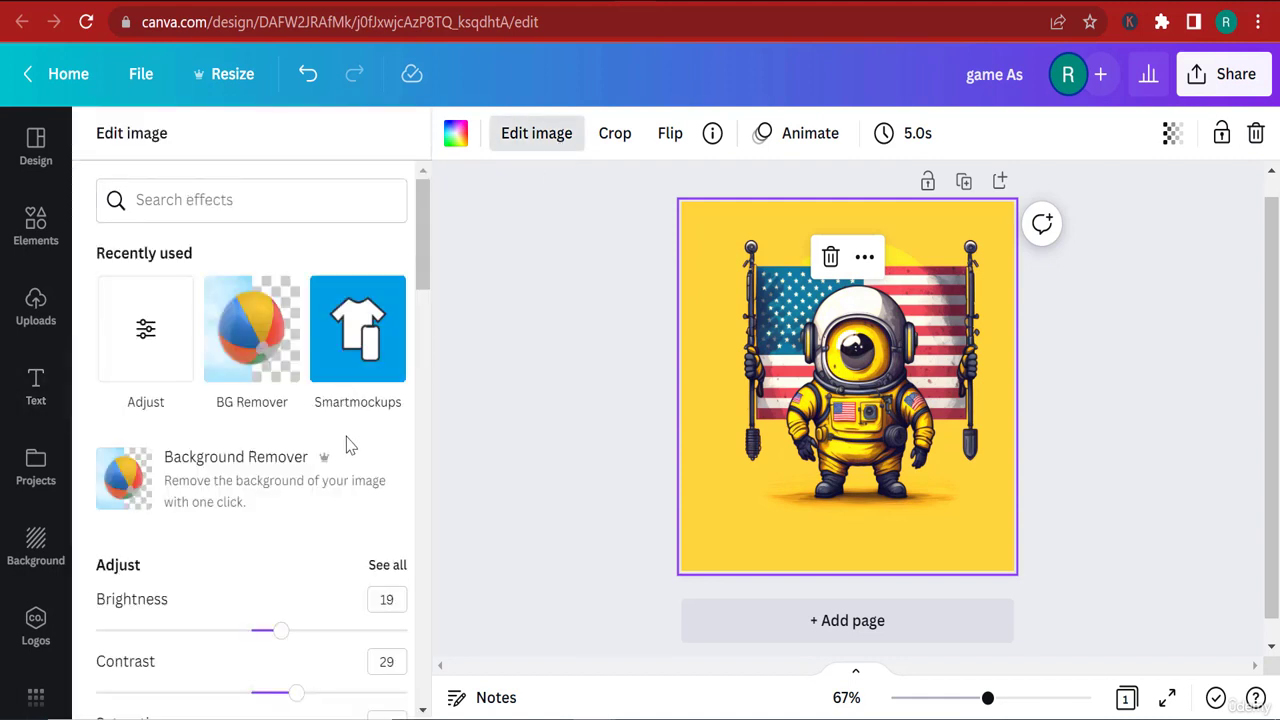
{"action": "left_click", "coordinate": [266, 471]}
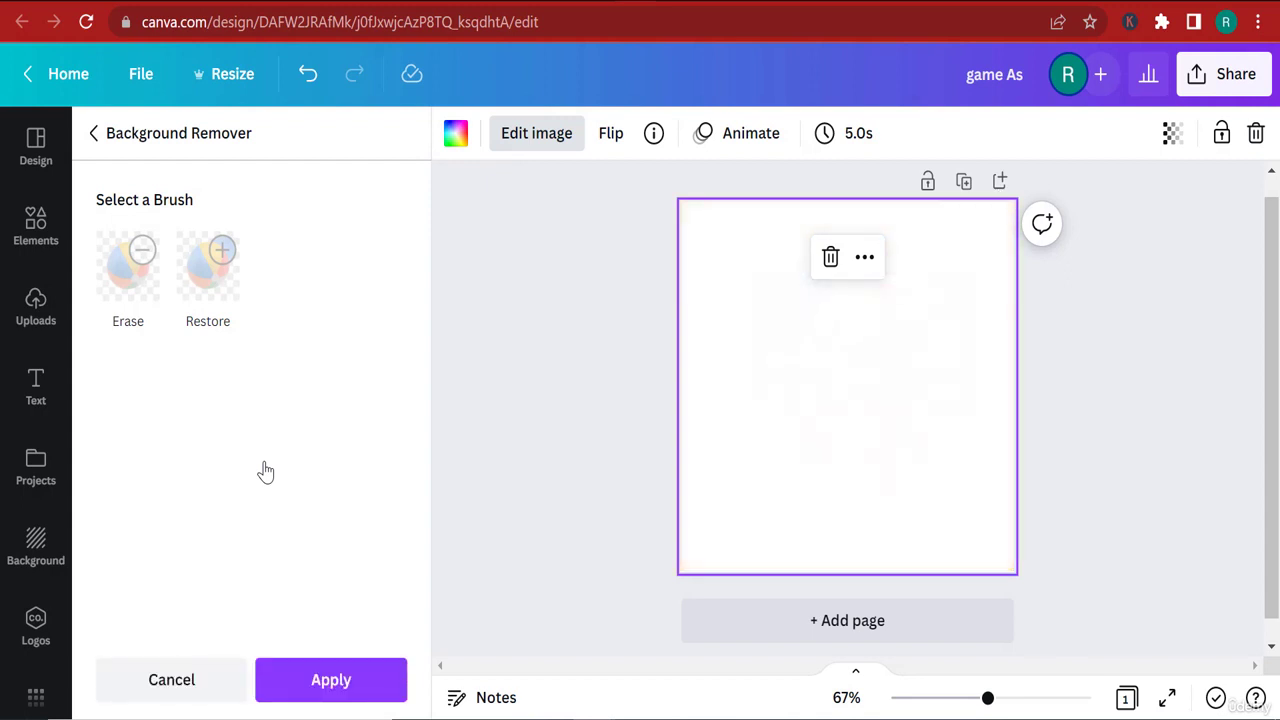
{"action": "left_click", "coordinate": [1137, 426]}
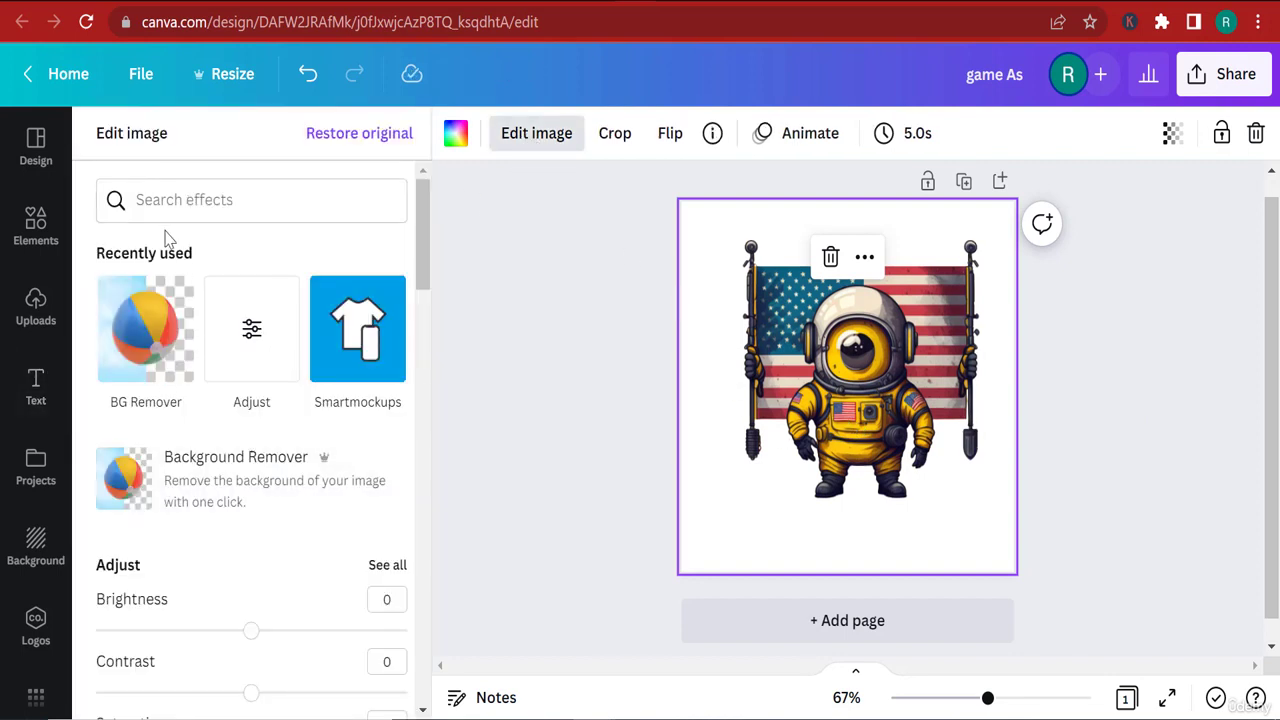
Shift the astronaut image slightly left and down within the page's crop frame and deselect it.
{"action": "double_click", "coordinate": [712, 389]}
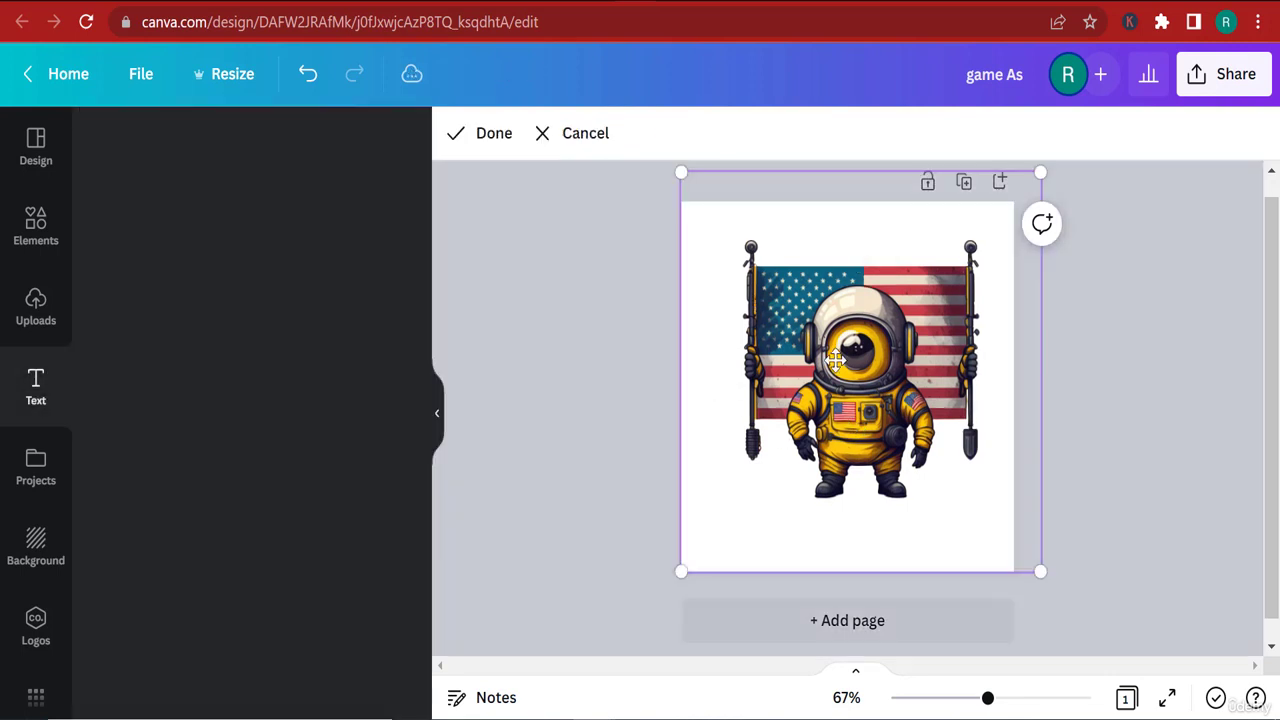
{"action": "left_click_drag", "start_coordinate": [905, 465], "coordinate": [713, 388]}
{"action": "right_click", "coordinate": [872, 352]}
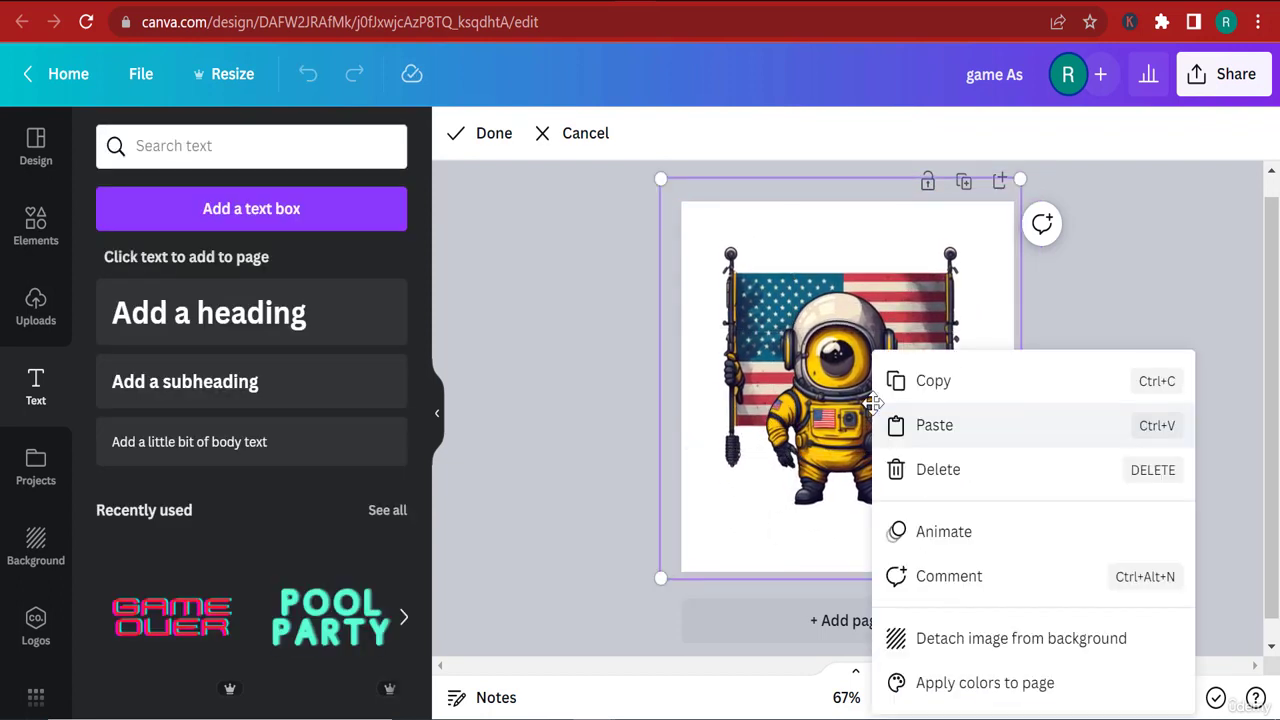
{"action": "left_click", "coordinate": [1175, 262]}
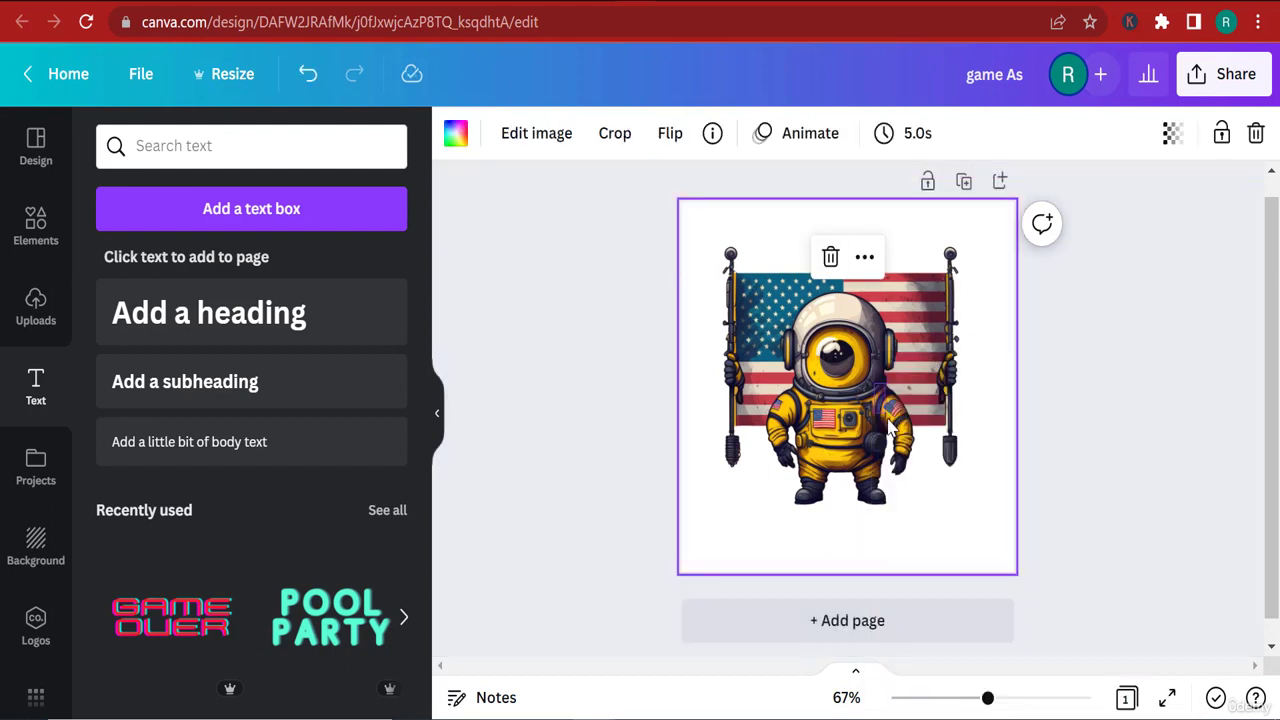
{"action": "left_click", "coordinate": [1134, 443]}
Try the dark photo colour #272130 and white #FFFFFF as the page background, and undo both colour changes.
{"action": "left_click", "coordinate": [897, 388]}
{"action": "left_click", "coordinate": [455, 133]}
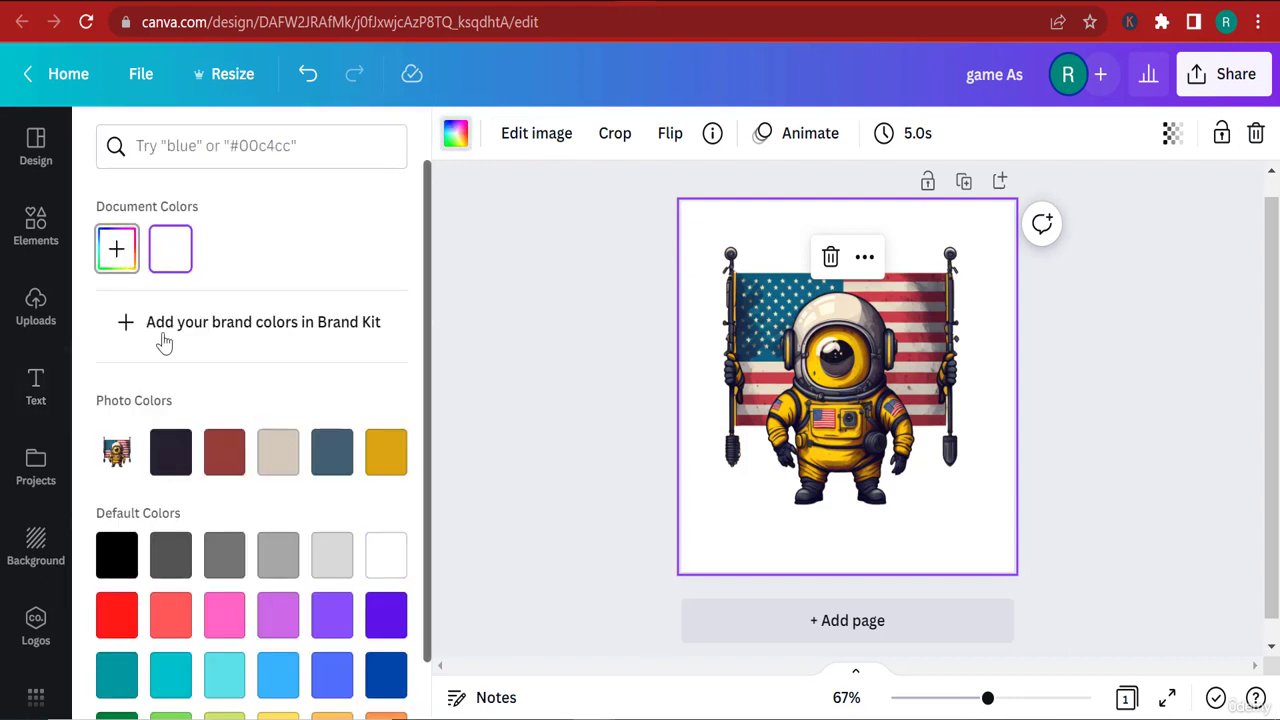
{"action": "left_click", "coordinate": [172, 440]}
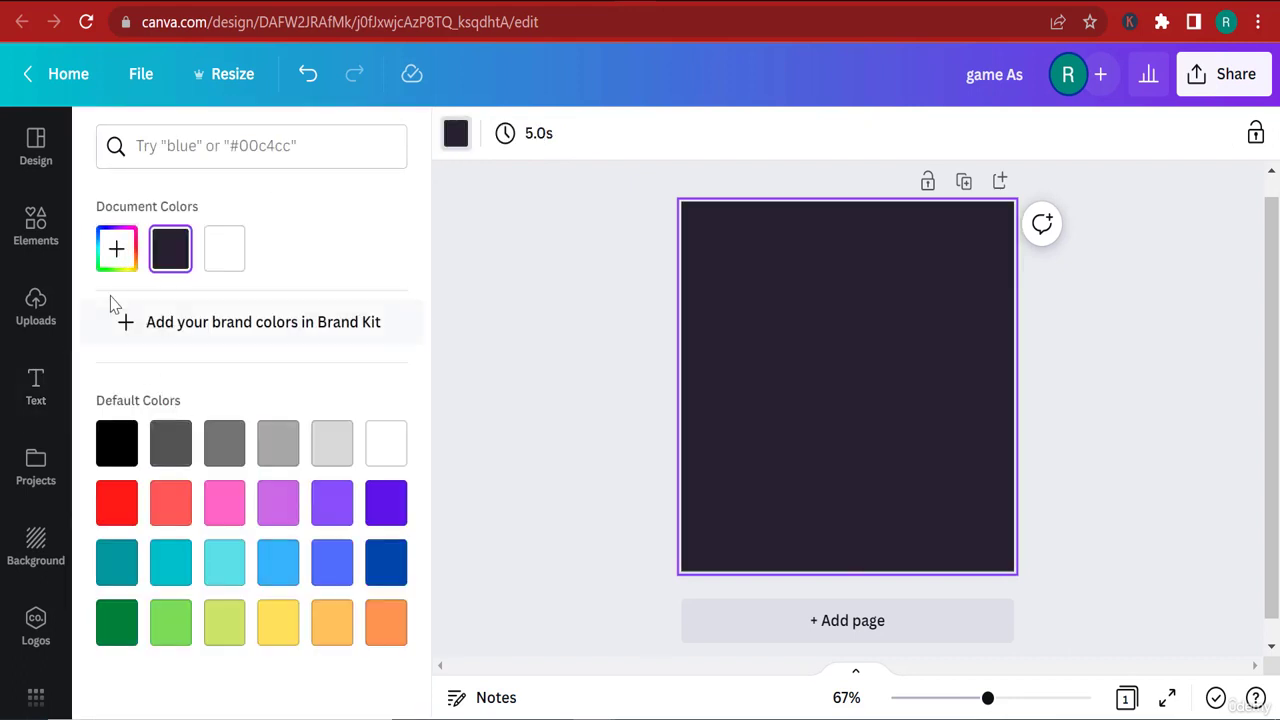
{"action": "left_click", "coordinate": [116, 248]}
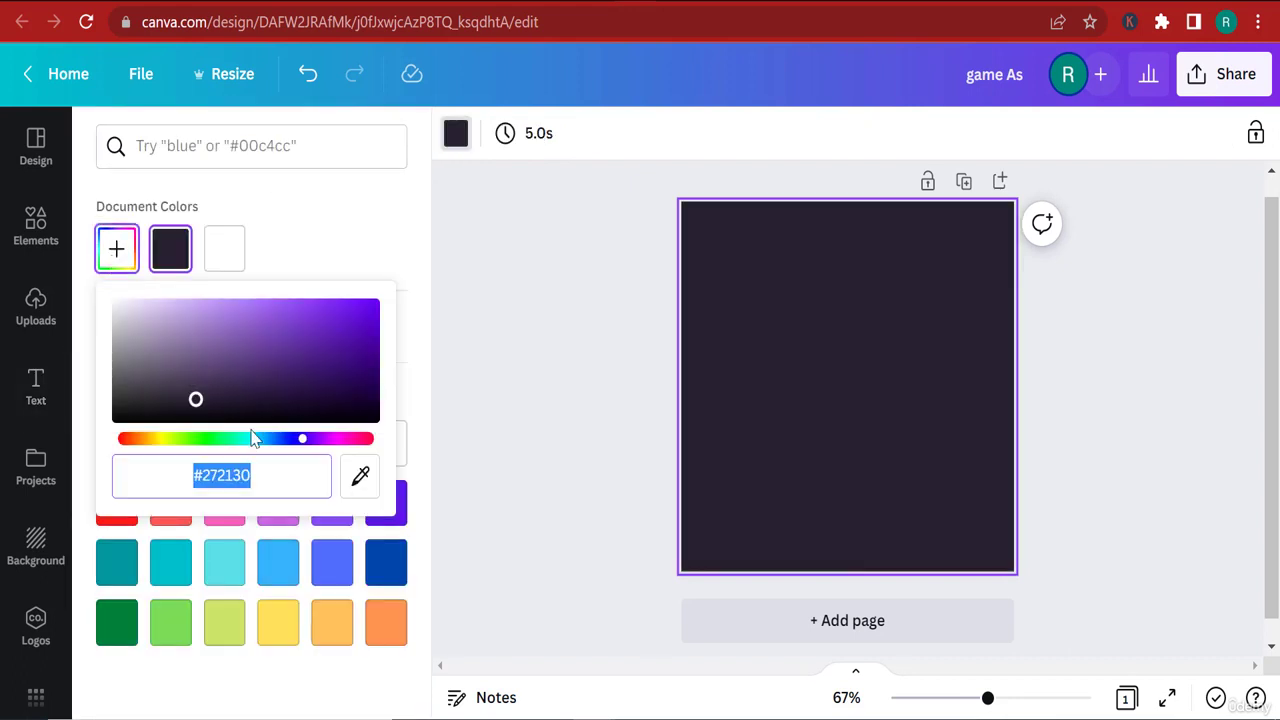
{"action": "left_click_drag", "start_coordinate": [154, 331], "coordinate": [58, 275]}
{"action": "left_click", "coordinate": [903, 397]}
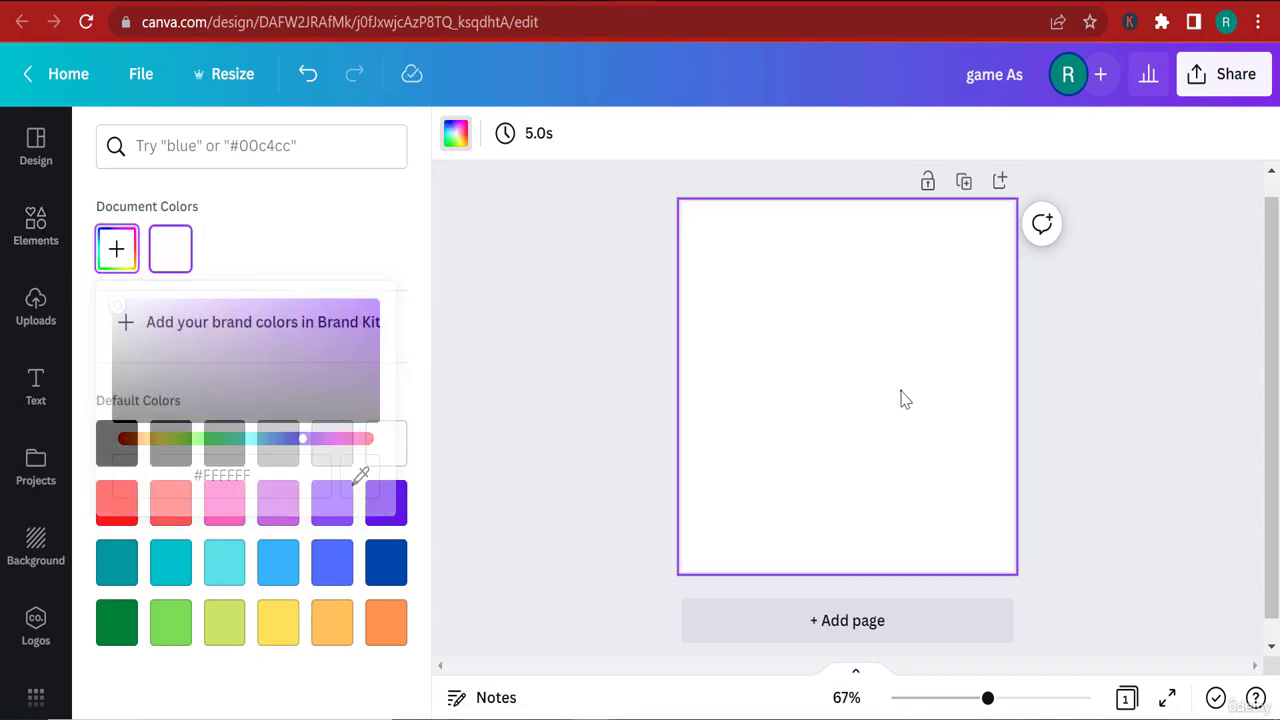
{"action": "left_click", "coordinate": [310, 76]}
{"action": "left_click", "coordinate": [312, 77]}
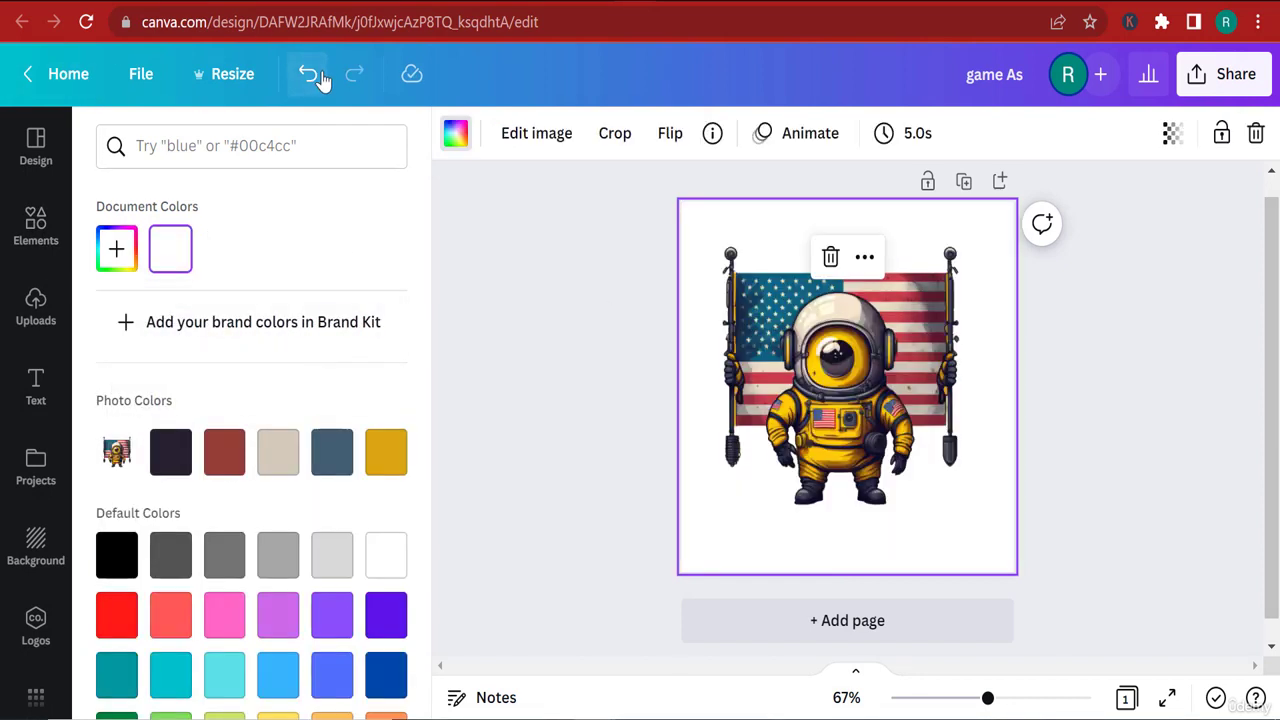
Shrink the background astronaut image to the page size from its upper-left corner, leaving the figure centred on the page.
{"action": "left_click", "coordinate": [949, 698]}
{"action": "left_click", "coordinate": [1022, 511]}
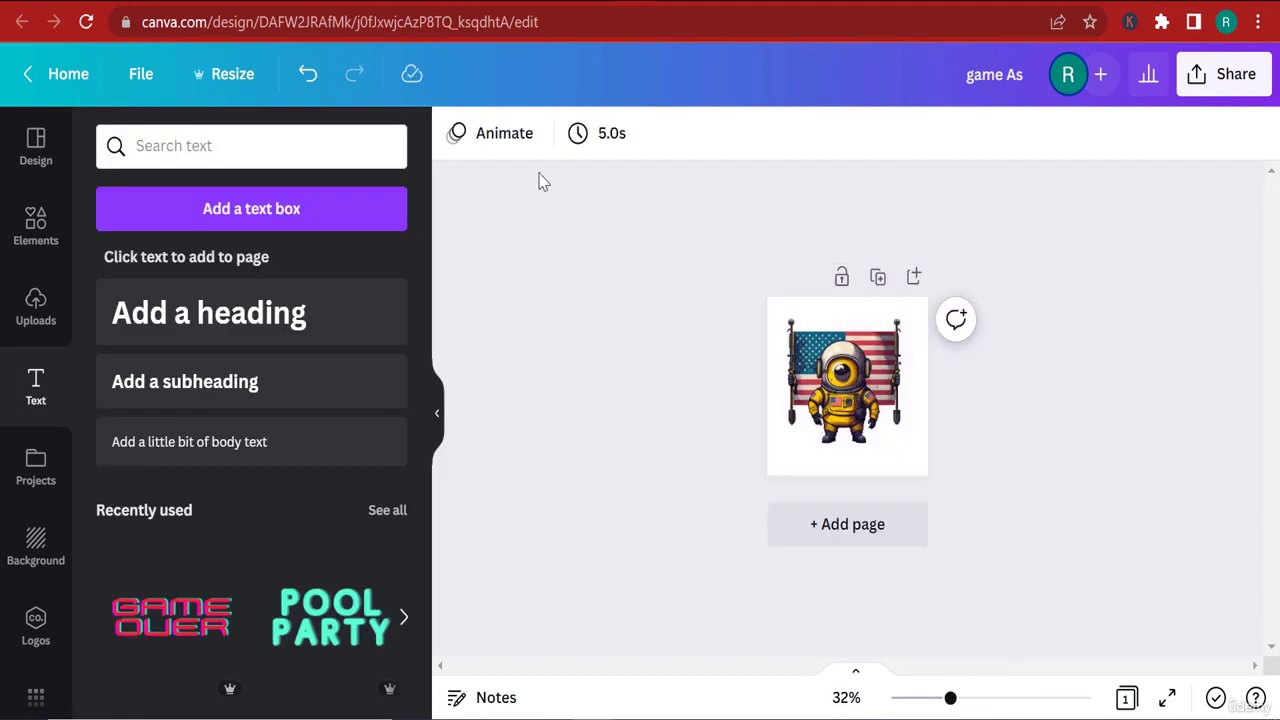
{"action": "double_click", "coordinate": [828, 378]}
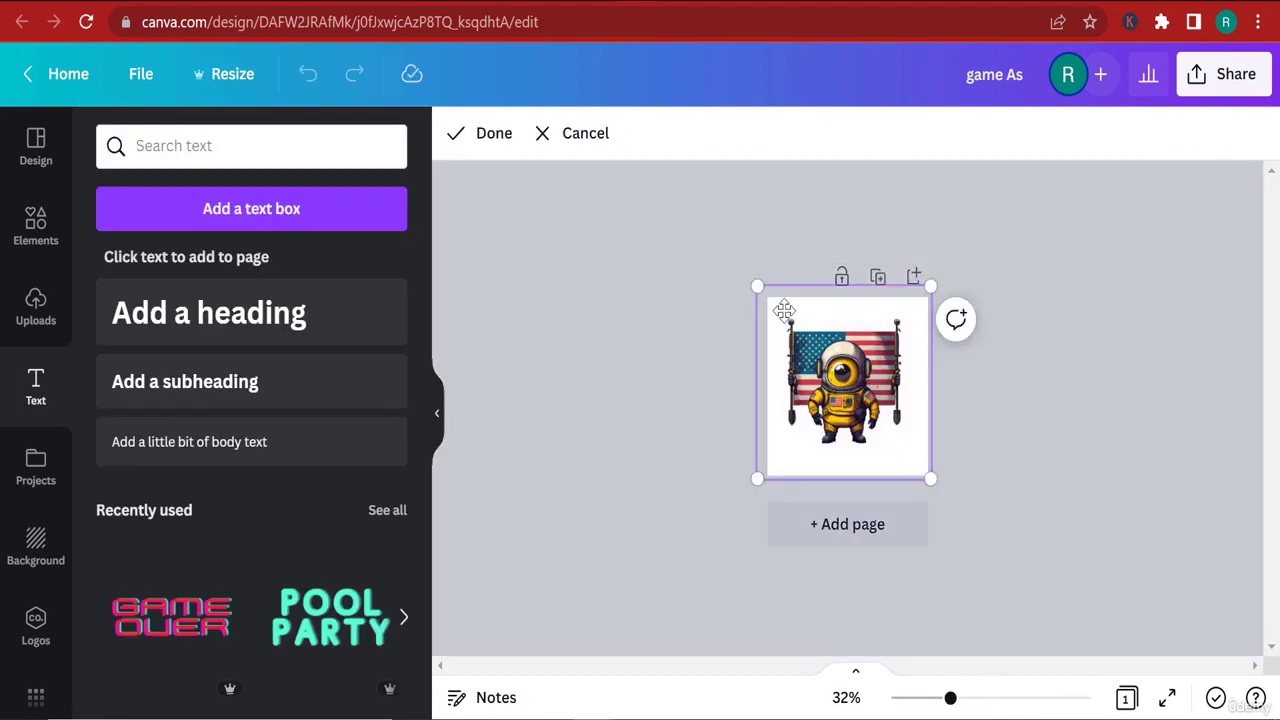
{"action": "left_click_drag", "start_coordinate": [757, 285], "coordinate": [791, 371]}
{"action": "left_click_drag", "start_coordinate": [925, 475], "coordinate": [857, 437]}
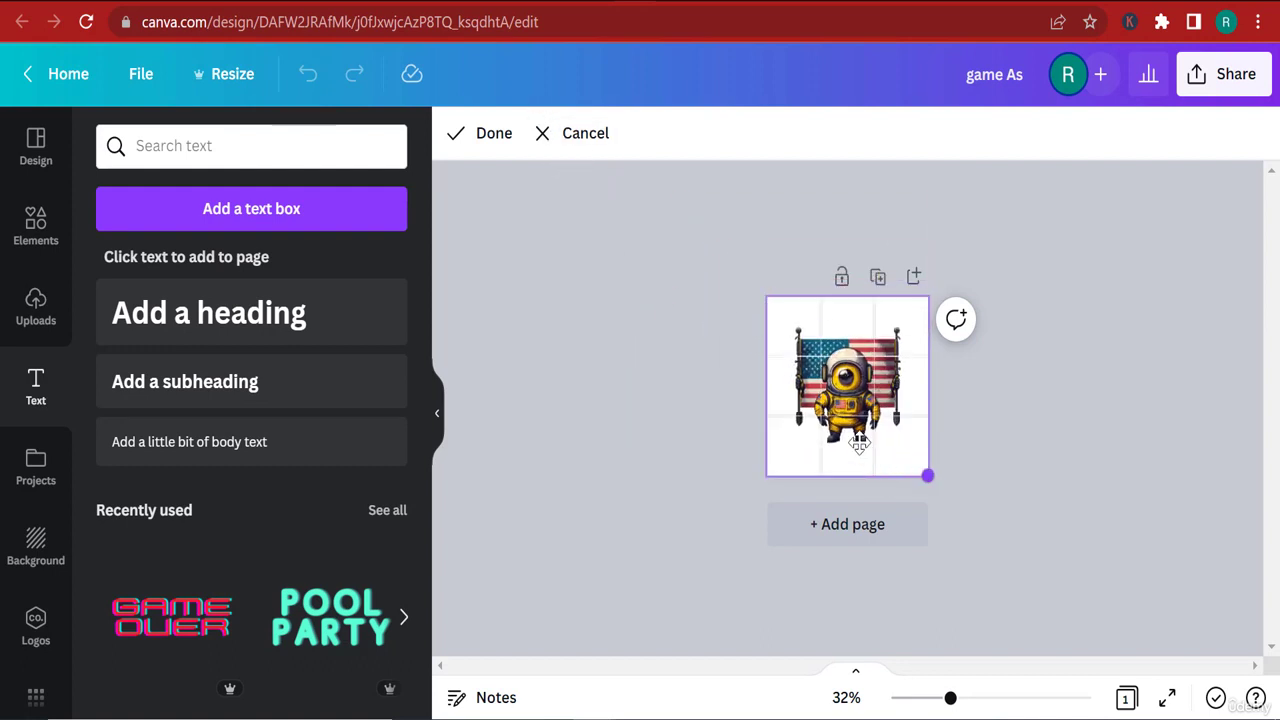
{"action": "left_click", "coordinate": [1017, 486]}
{"action": "left_click", "coordinate": [1004, 458]}
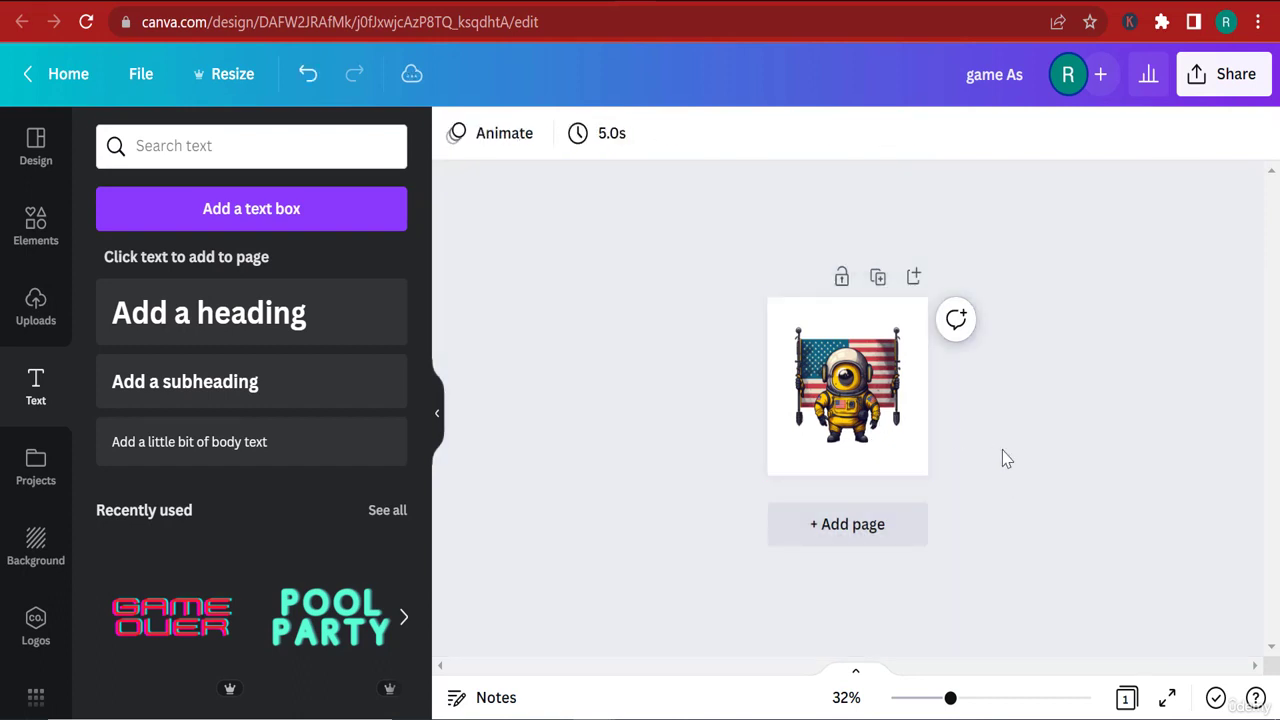
Lock the astronaut background image on the page.
{"action": "left_click", "coordinate": [879, 369]}
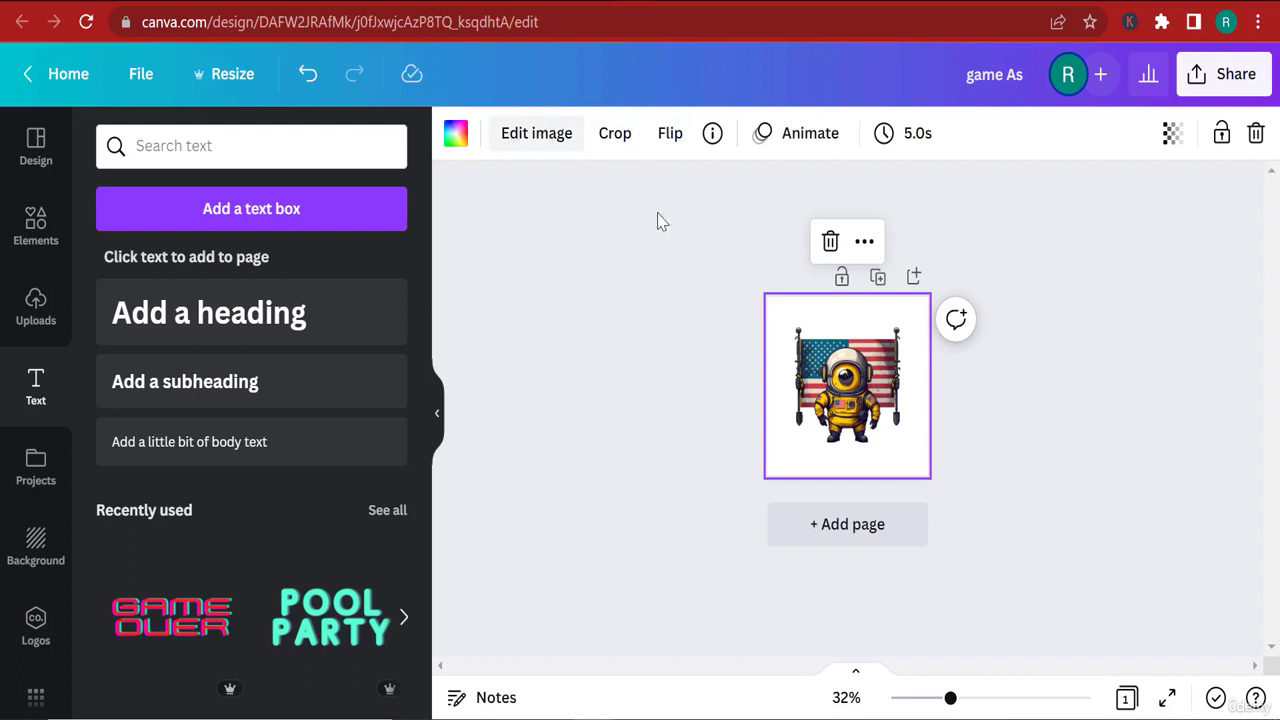
{"action": "scroll", "coordinate": [800, 340], "scroll_direction": "up", "scroll_amount": 3}
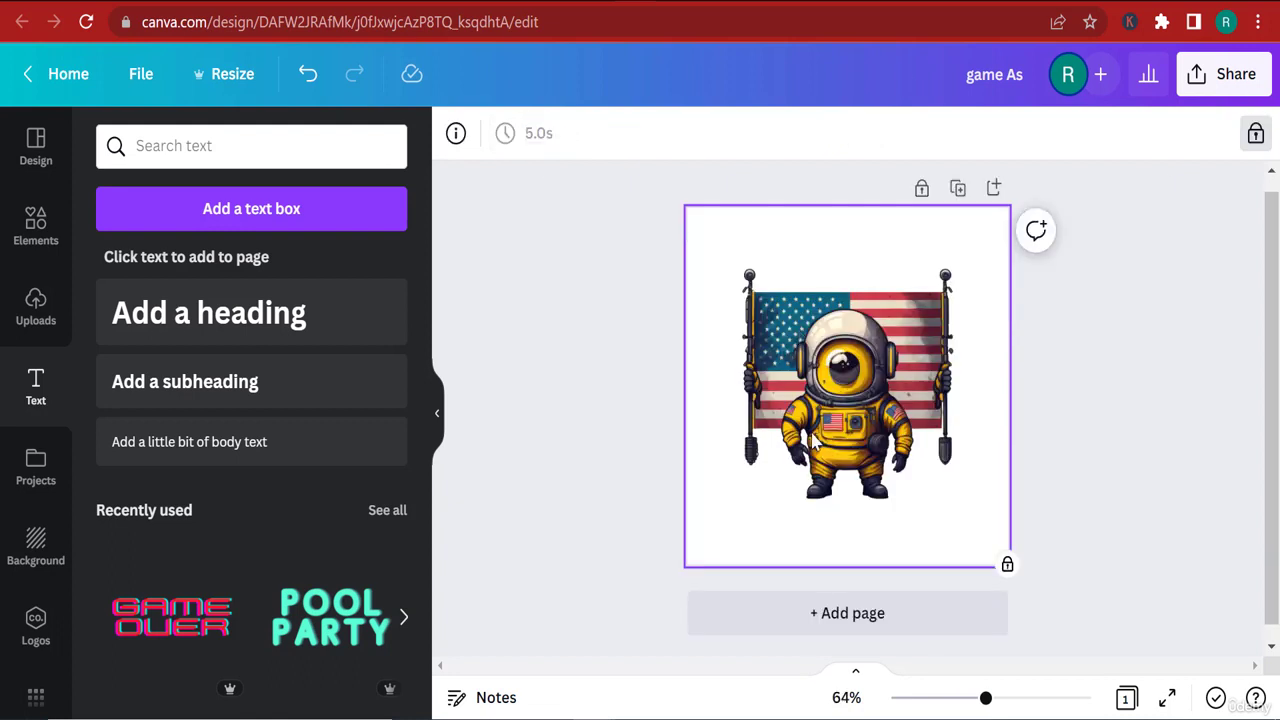
{"action": "left_click", "coordinate": [1256, 135]}
Download the design as a 500 × 500 px PNG with a transparent background and close the download panel.
{"action": "left_click", "coordinate": [1226, 74]}
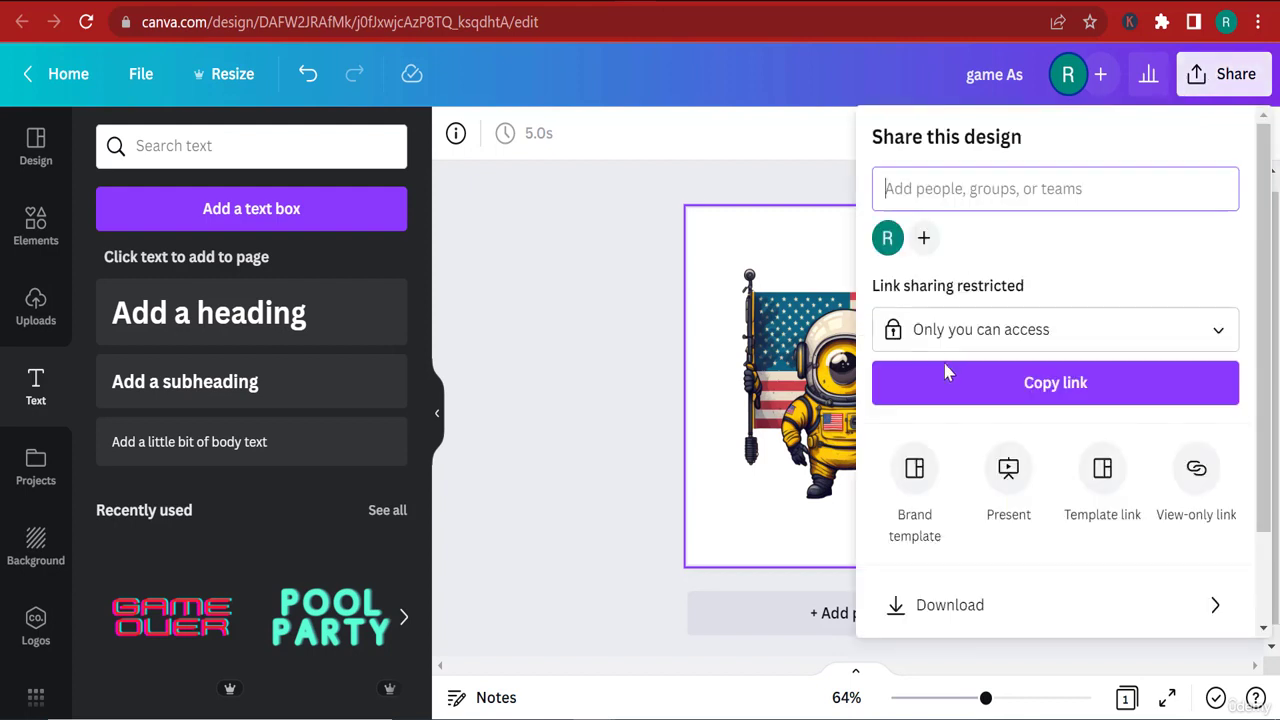
{"action": "scroll", "coordinate": [960, 500], "scroll_direction": "down", "scroll_amount": 2}
{"action": "left_click", "coordinate": [1004, 490]}
{"action": "left_click", "coordinate": [963, 362]}
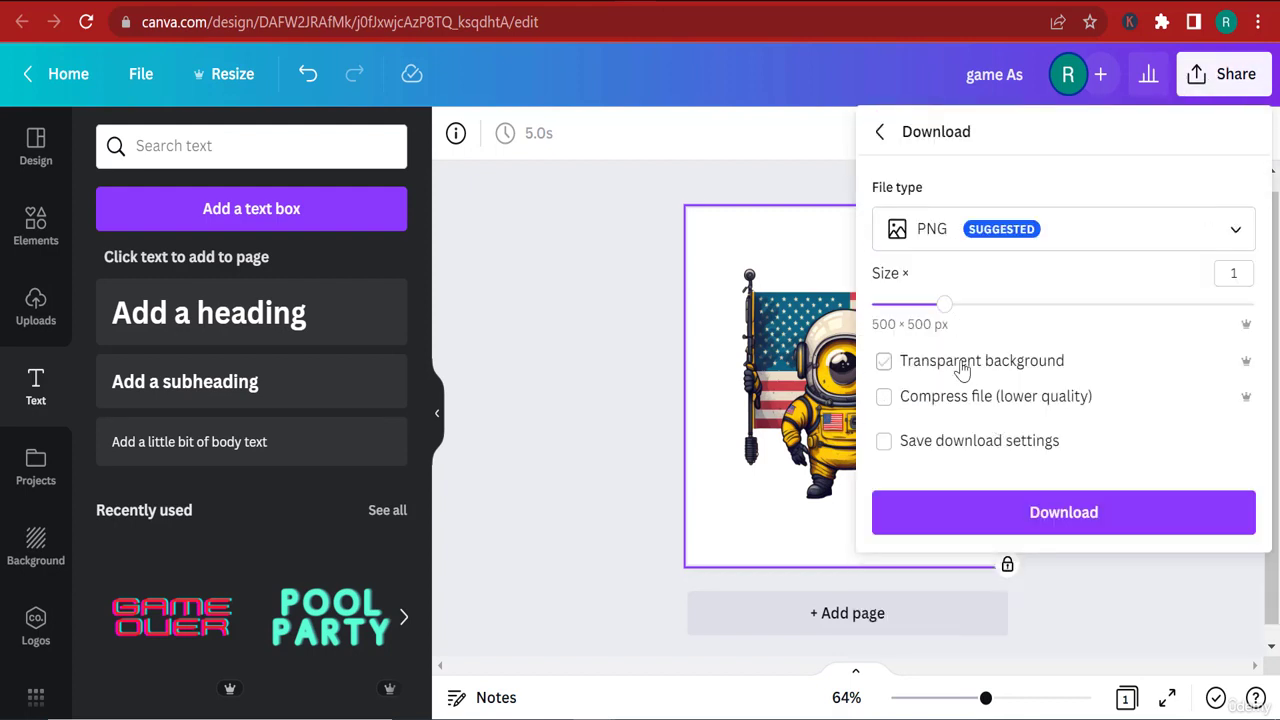
{"action": "left_click", "coordinate": [1005, 508]}
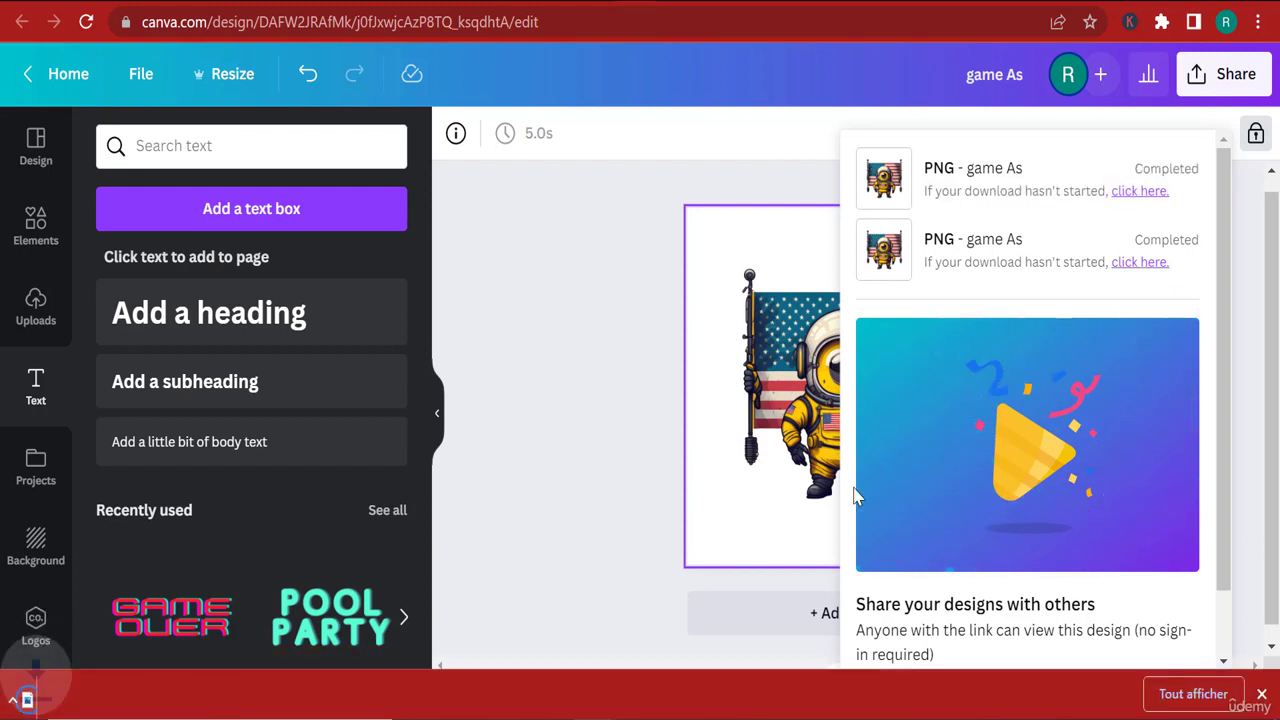
{"action": "left_click", "coordinate": [748, 381]}
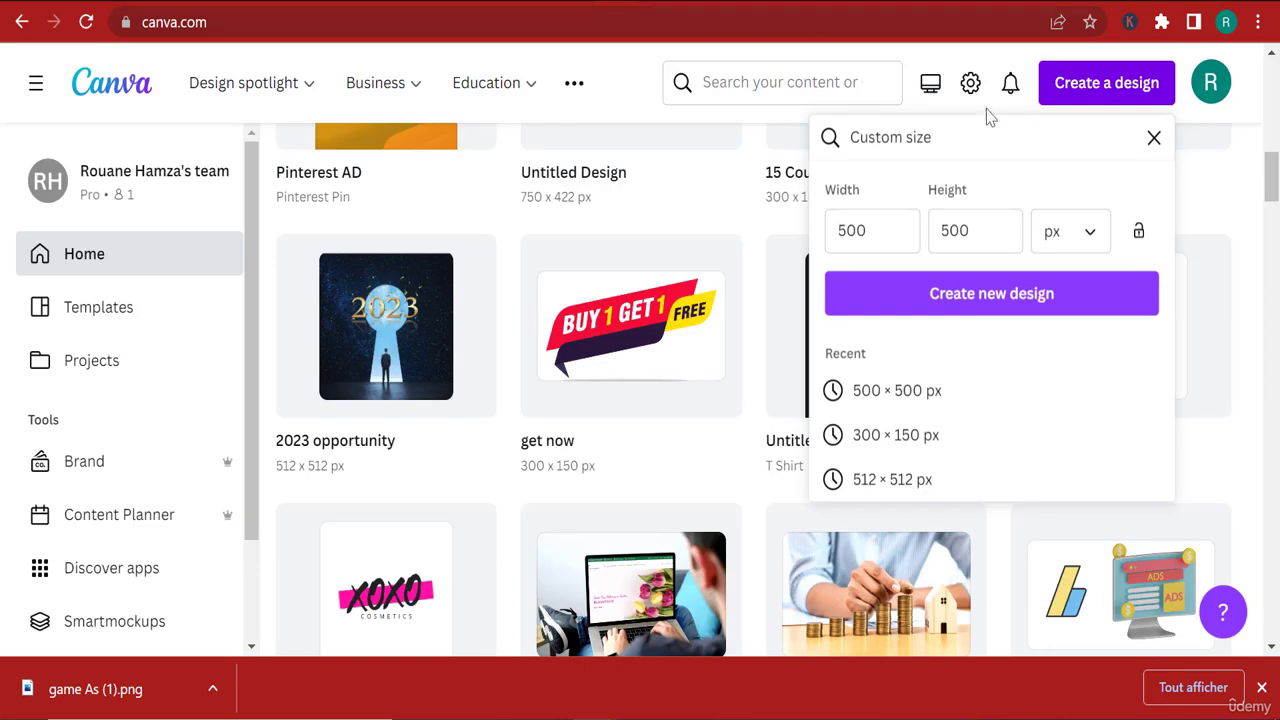
Create a new 500 × 500 px design and place the uploaded game As (1) PNG on its page.
{"action": "left_click", "coordinate": [968, 298]}
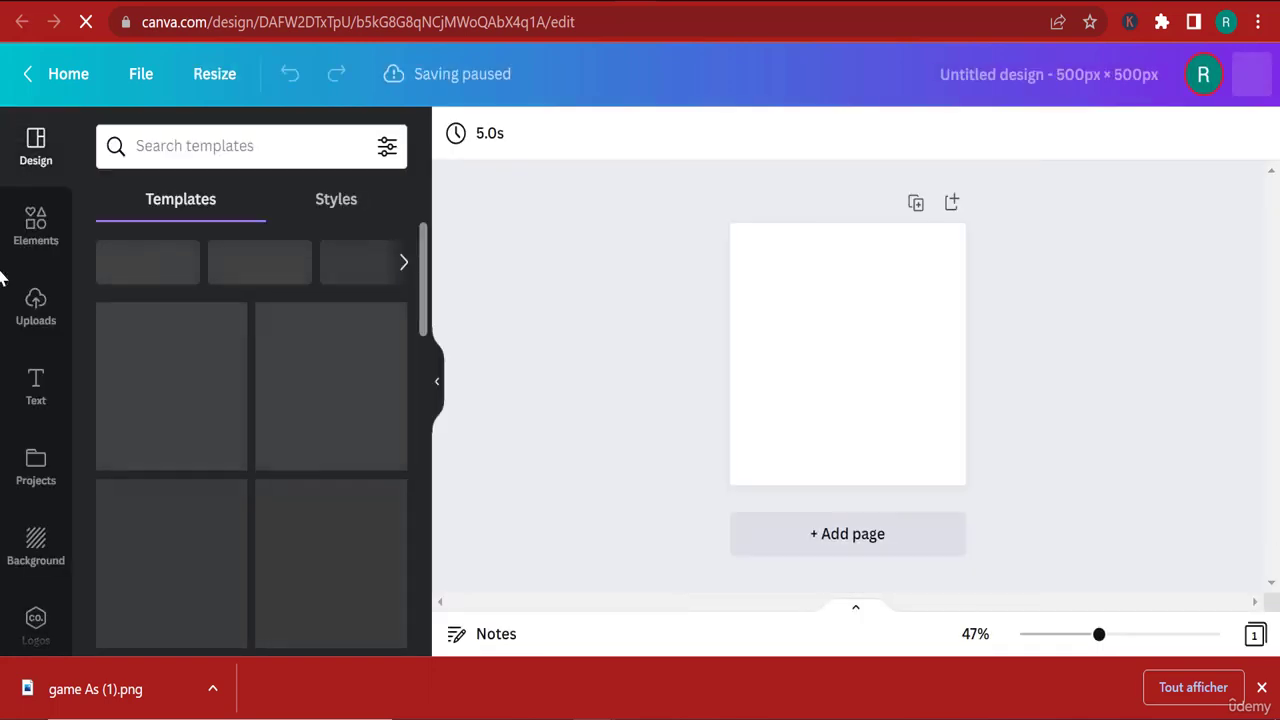
{"action": "left_click", "coordinate": [35, 315]}
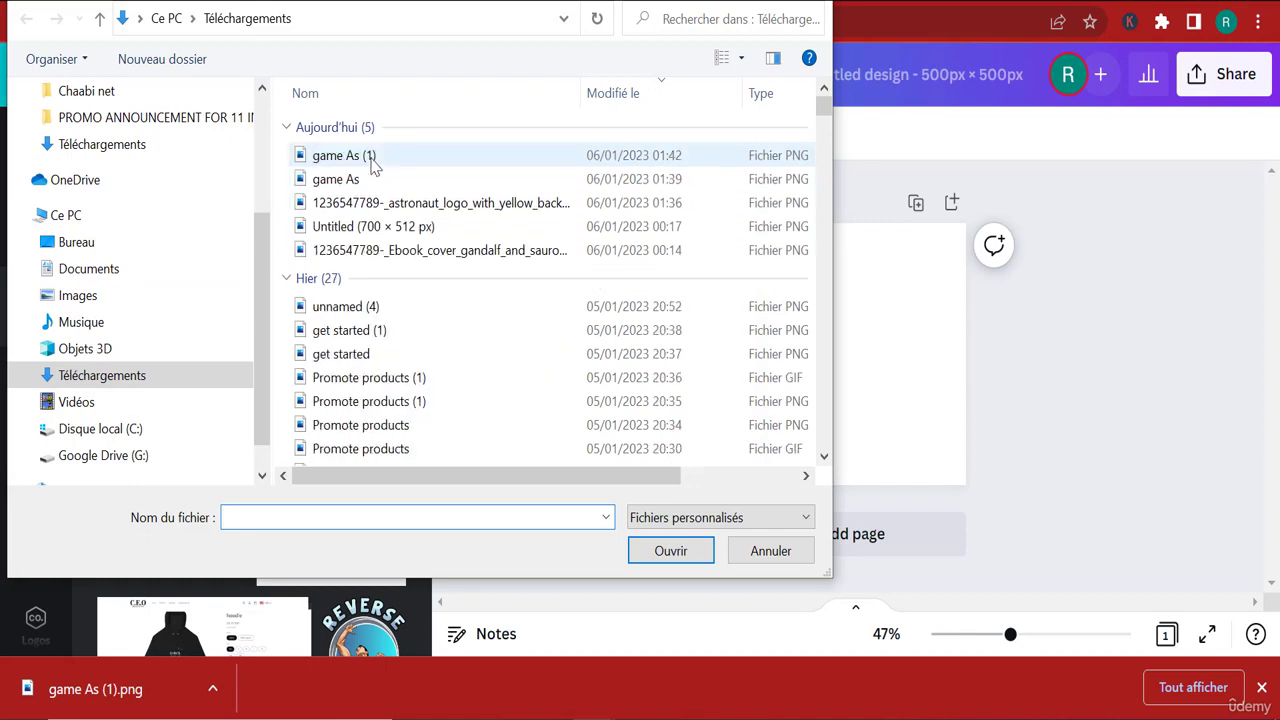
{"action": "left_click", "coordinate": [370, 157]}
{"action": "double_click", "coordinate": [370, 157]}
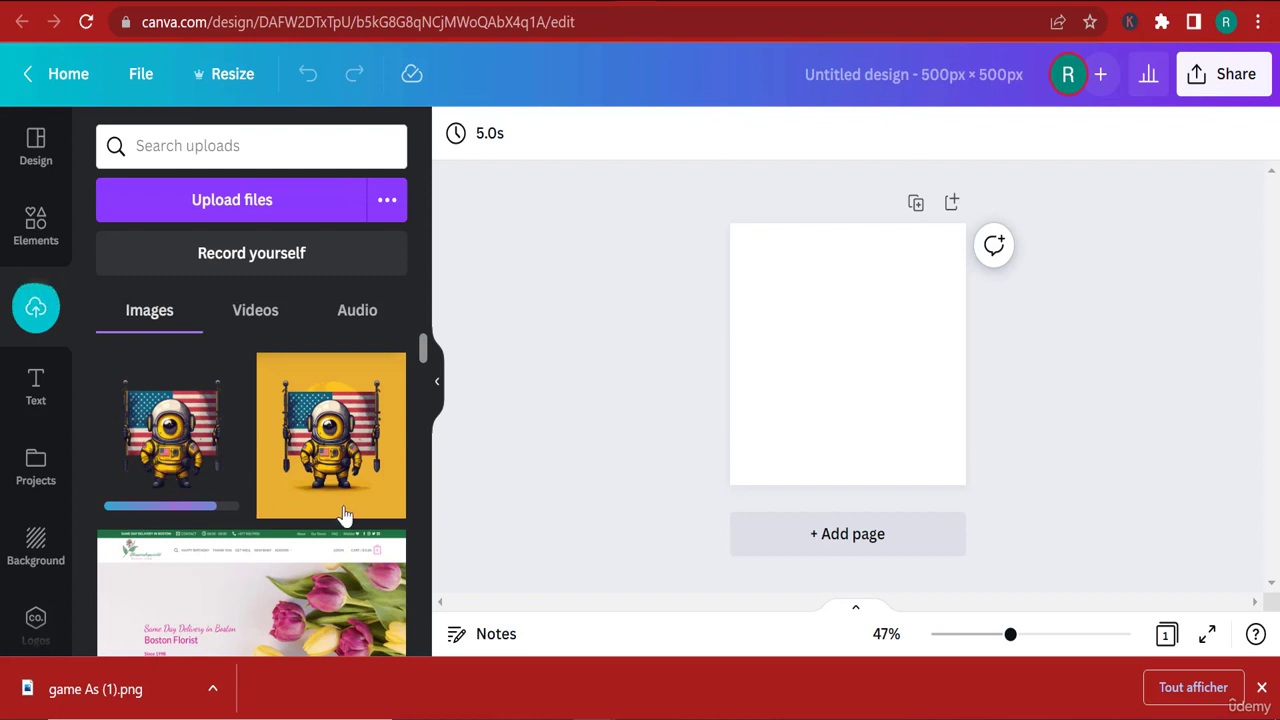
{"action": "left_click", "coordinate": [165, 452]}
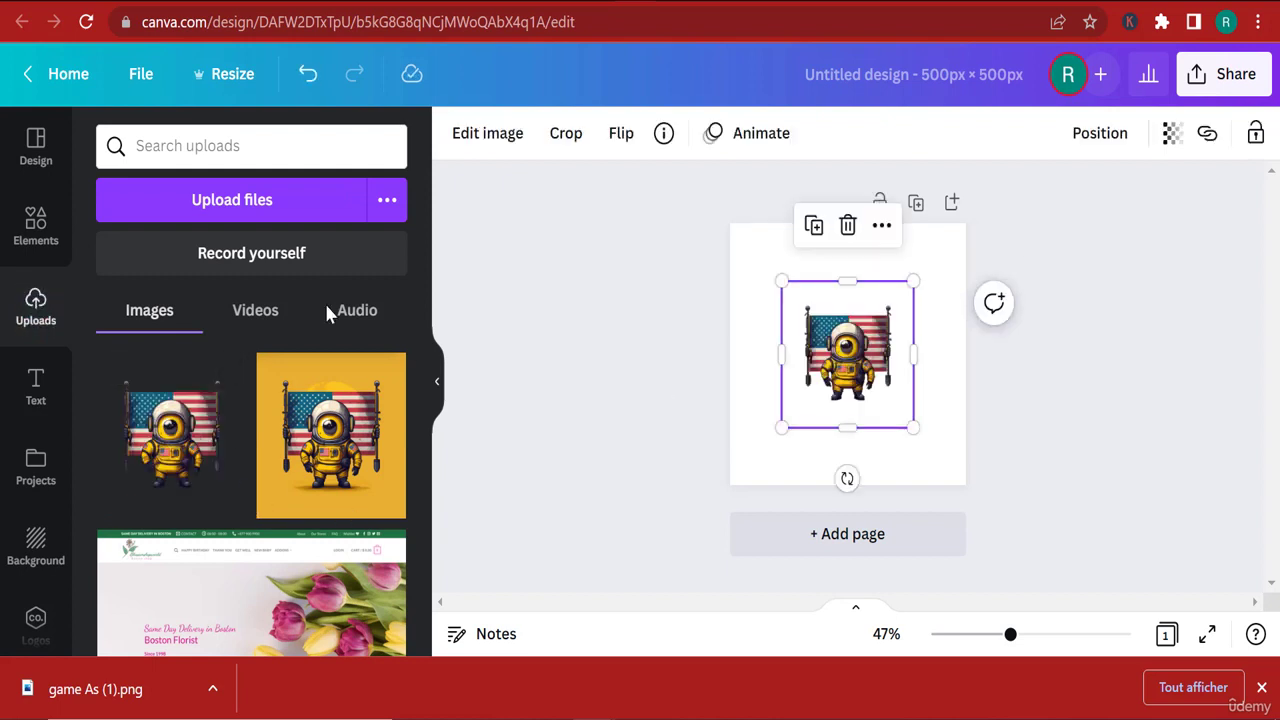
Try black as the new page's background colour and set it back to white from the document colours.
{"action": "left_click", "coordinate": [775, 275]}
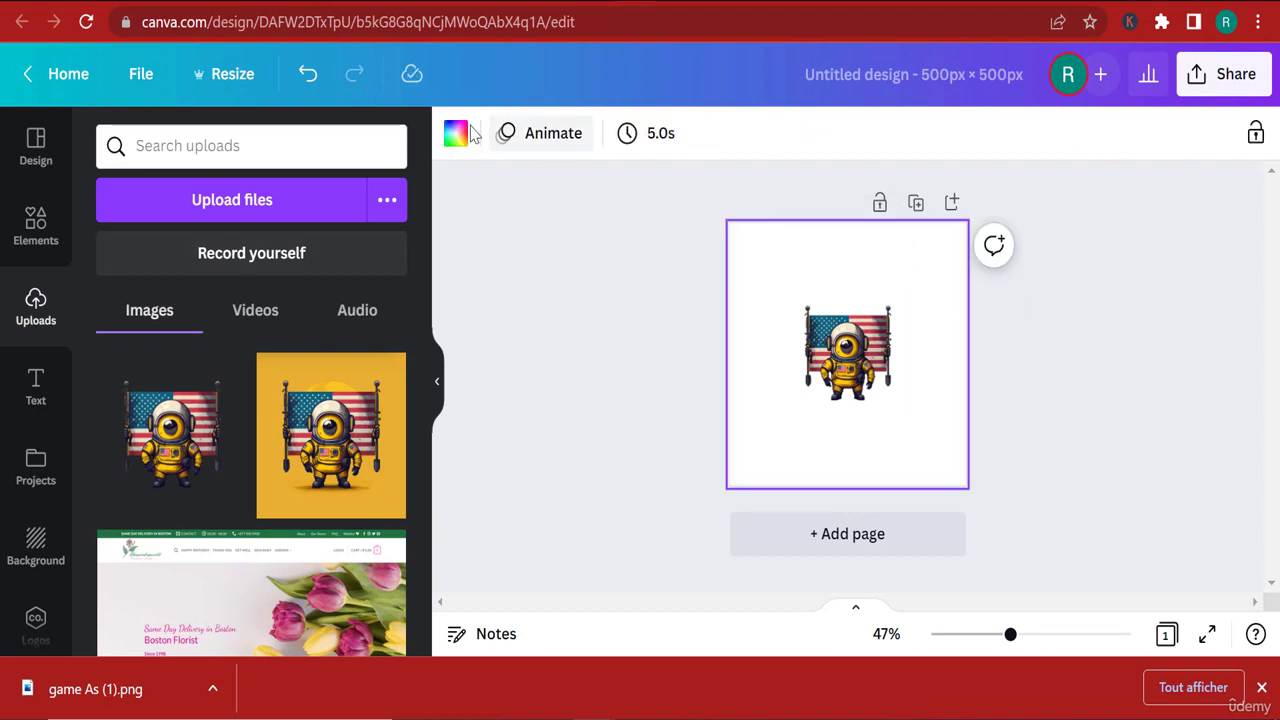
{"action": "left_click", "coordinate": [455, 133]}
{"action": "left_click", "coordinate": [117, 556]}
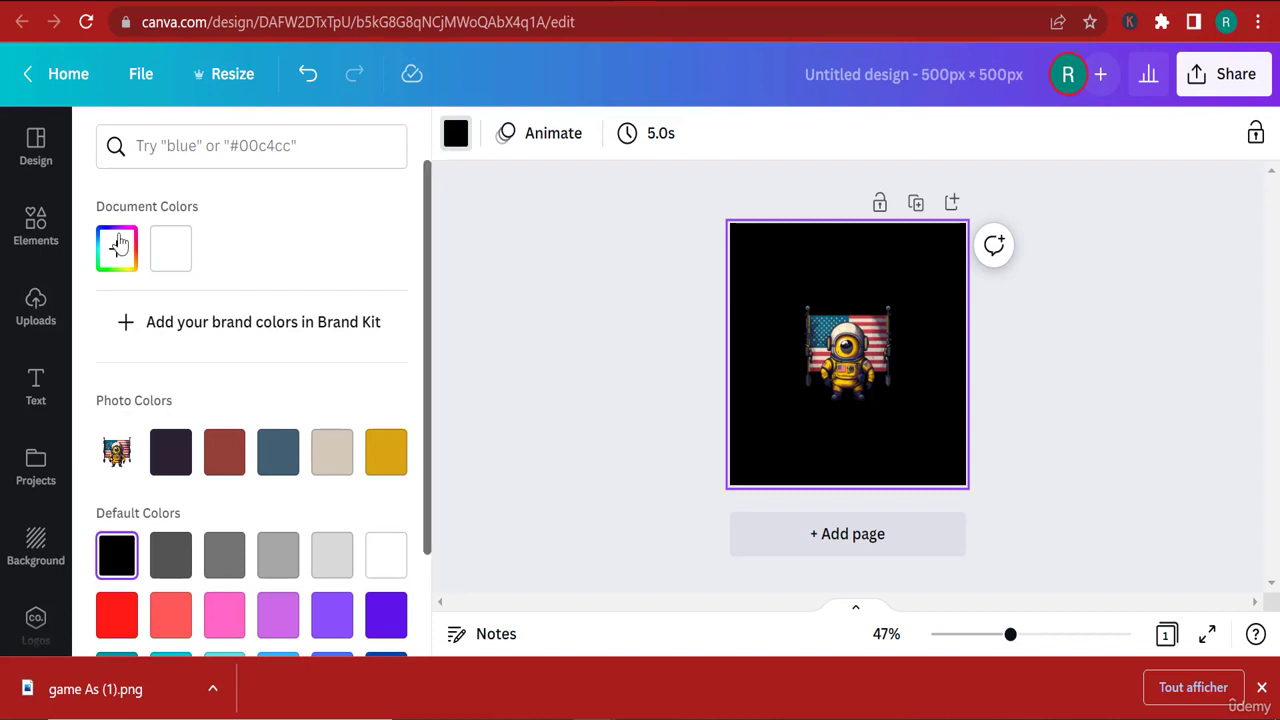
{"action": "left_click", "coordinate": [168, 262]}
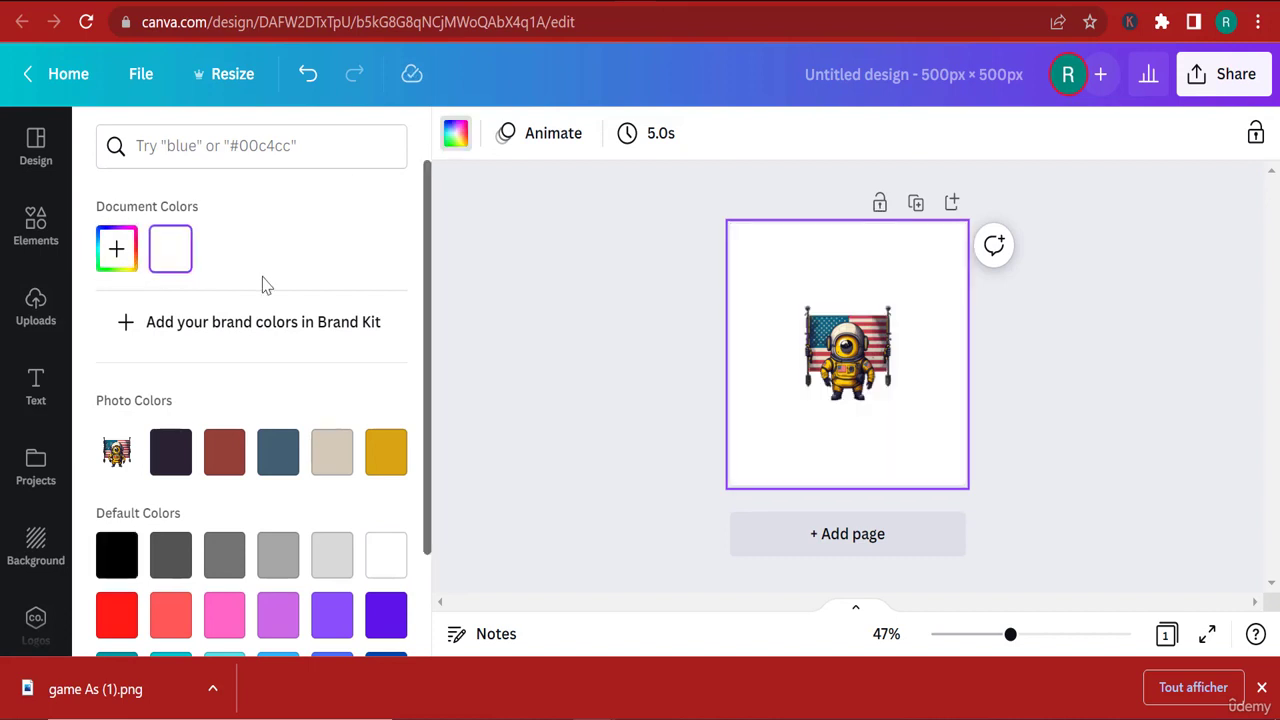
Search the elements library for GALAXIES.
{"action": "left_click", "coordinate": [14, 246]}
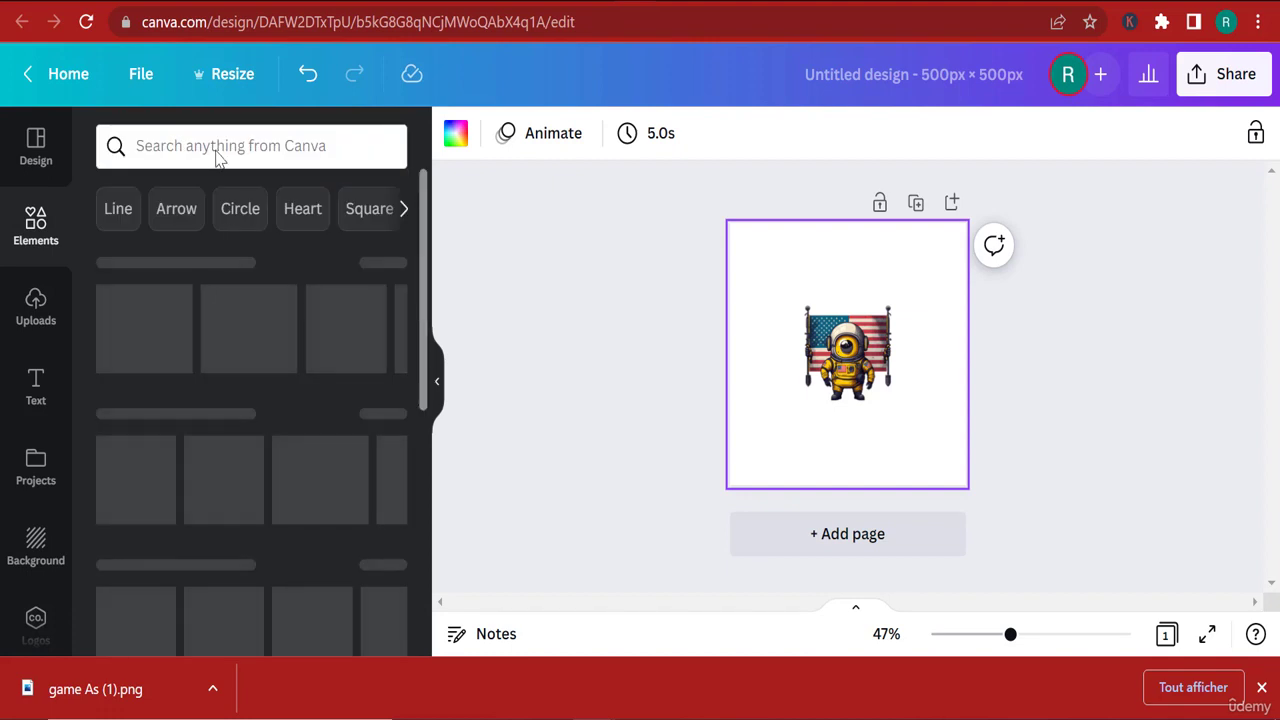
{"action": "left_click", "coordinate": [212, 146]}
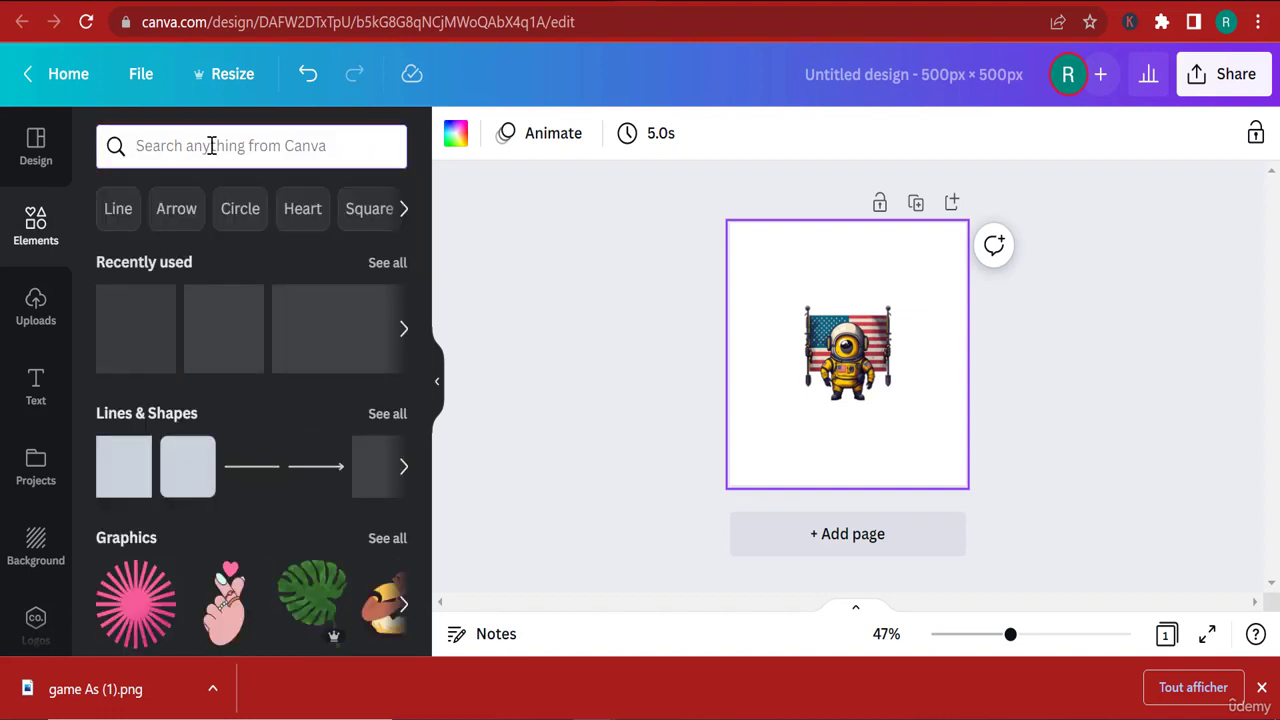
{"action": "type", "text": "GALAXIES"}
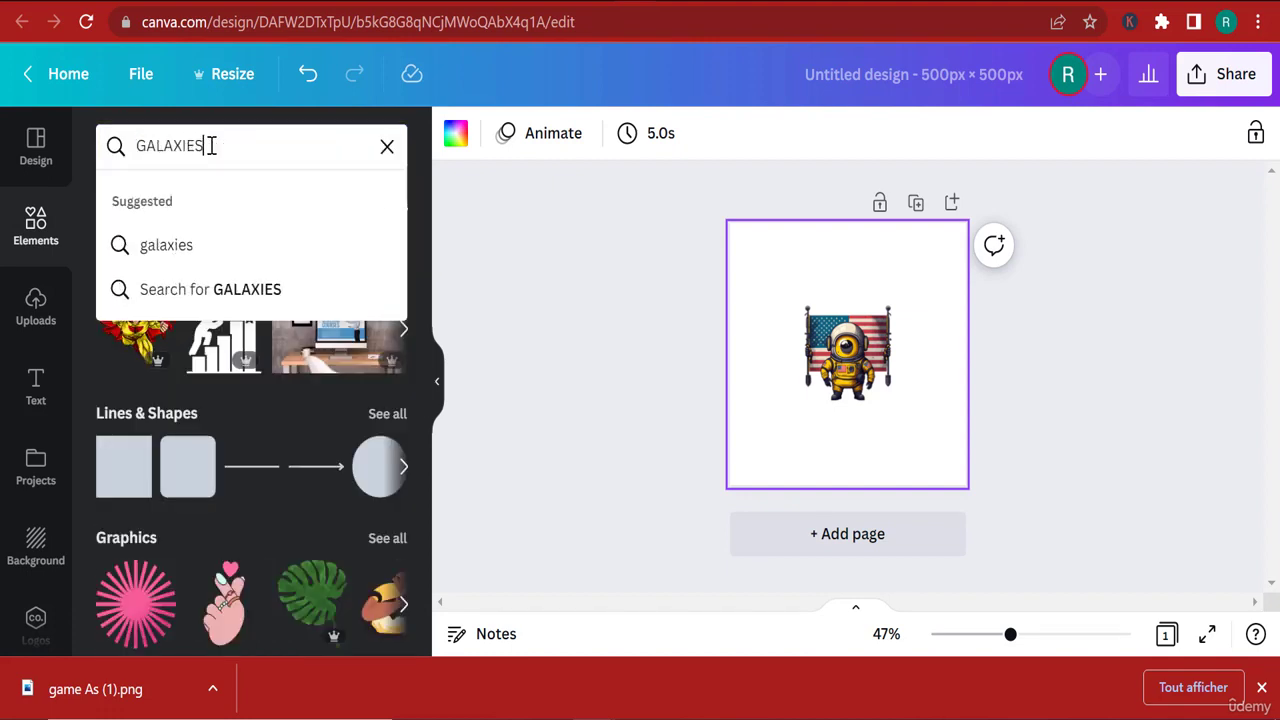
{"action": "key", "text": "Return"}
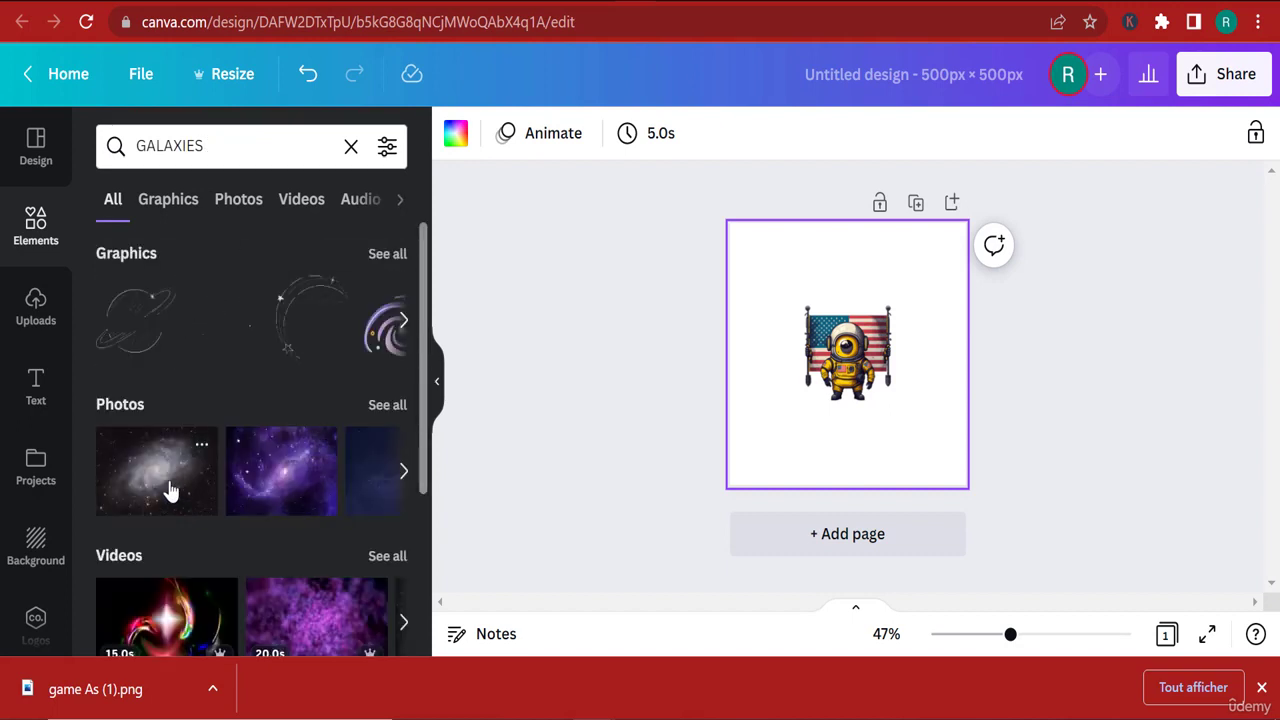
Place the purple spiral galaxy photo behind the astronaut and enlarge it to fill the whole page.
{"action": "left_click", "coordinate": [280, 484]}
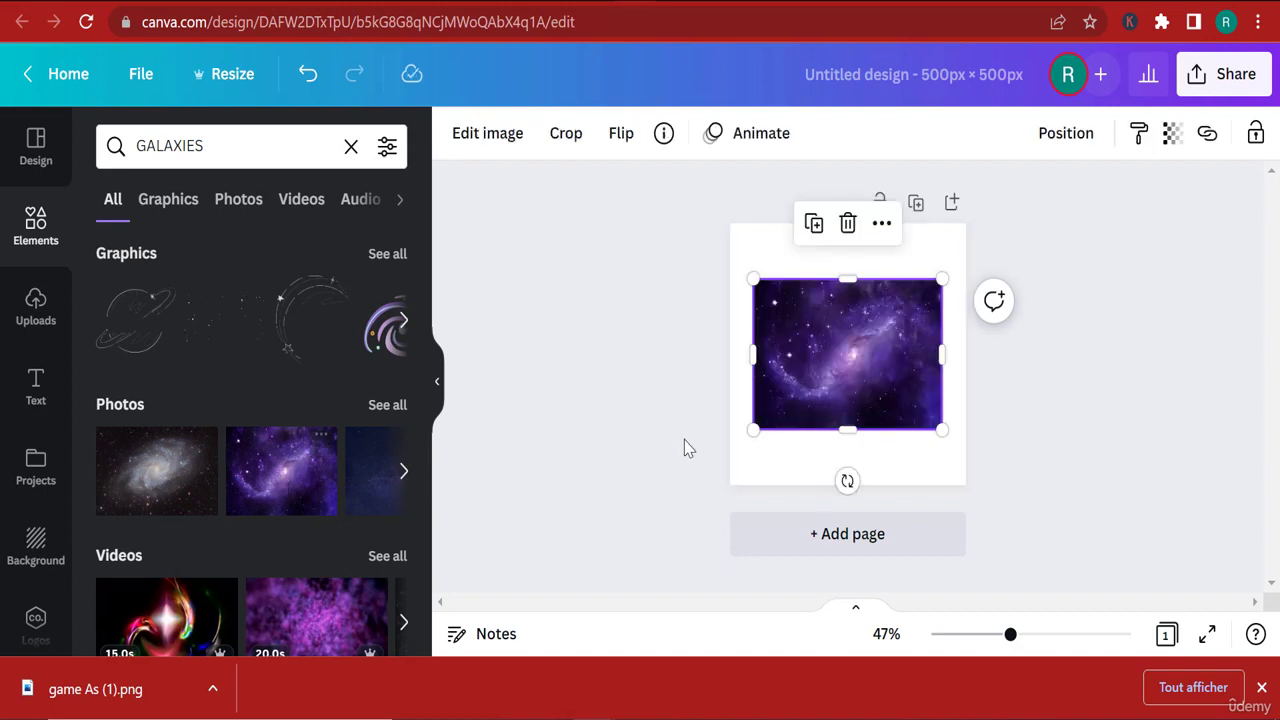
{"action": "left_click_drag", "start_coordinate": [907, 398], "coordinate": [884, 334]}
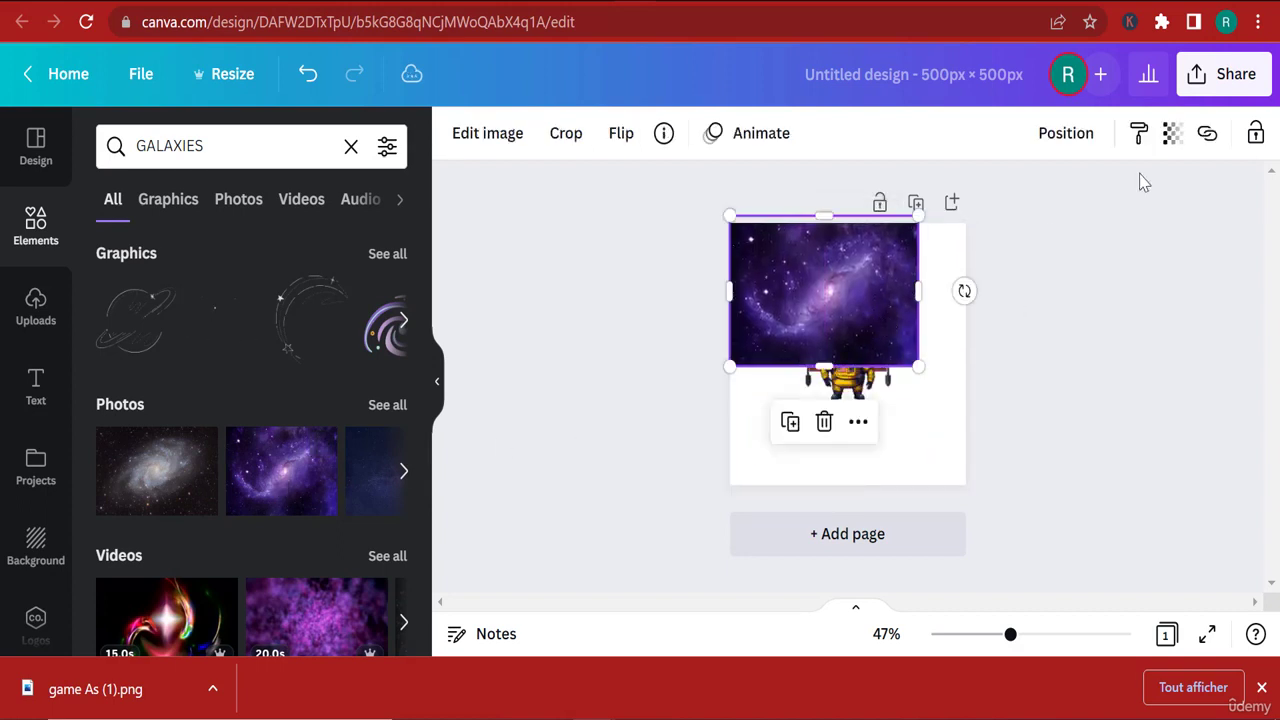
{"action": "left_click", "coordinate": [1065, 133]}
{"action": "left_click", "coordinate": [957, 200]}
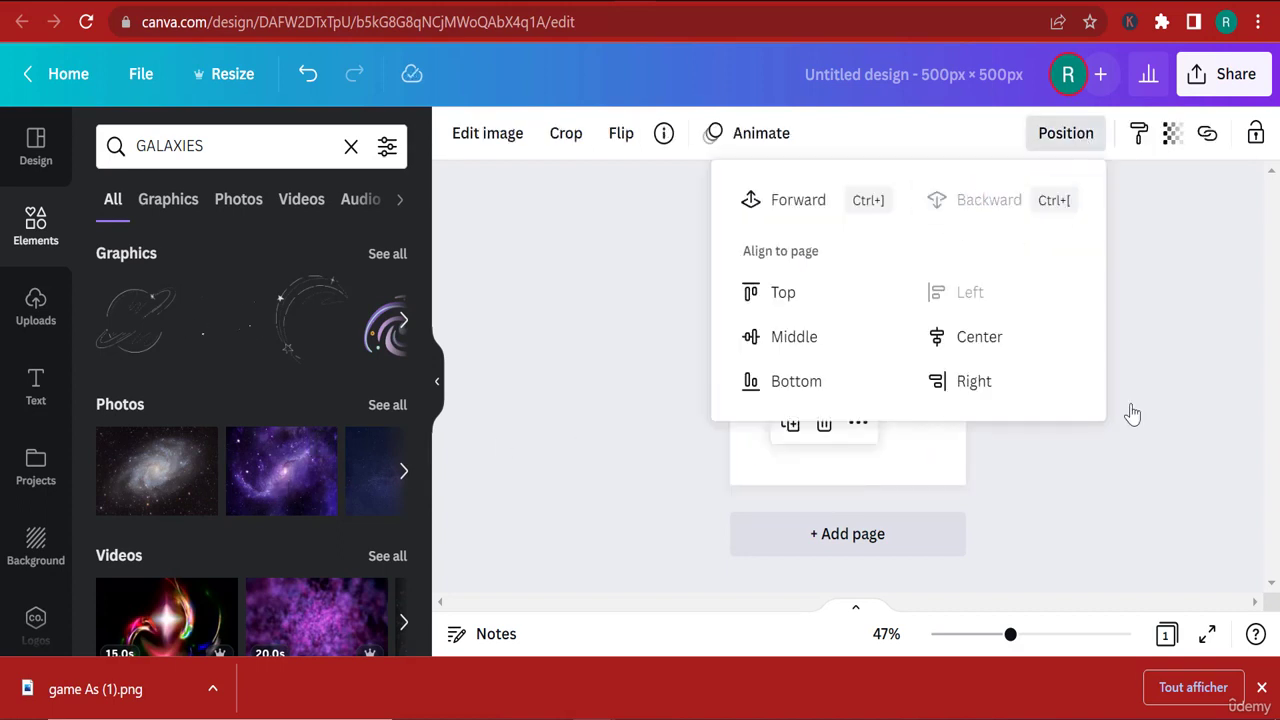
{"action": "key", "text": "Escape"}
{"action": "left_click_drag", "start_coordinate": [1030, 609], "coordinate": [1157, 557]}
Crop the empty margins on both sides and above the figure off the astronaut image.
{"action": "left_click", "coordinate": [912, 405]}
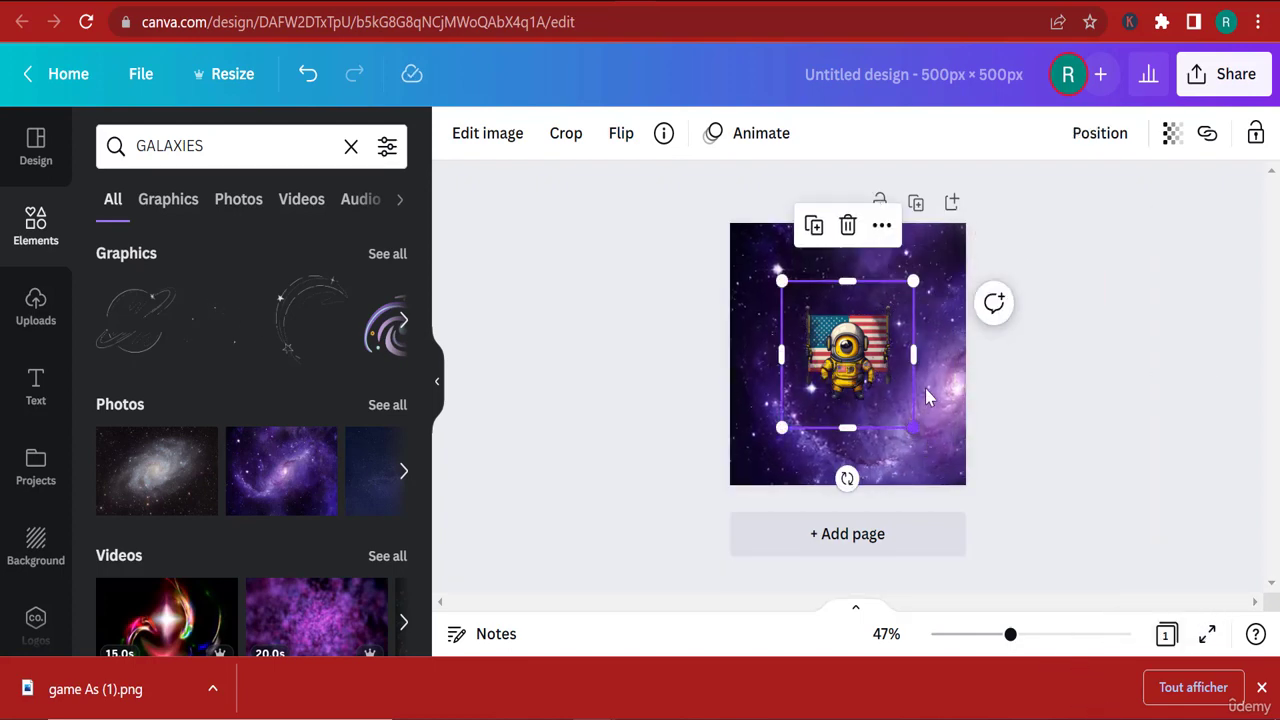
{"action": "left_click_drag", "start_coordinate": [916, 356], "coordinate": [897, 356]}
{"action": "left_click_drag", "start_coordinate": [786, 351], "coordinate": [800, 351]}
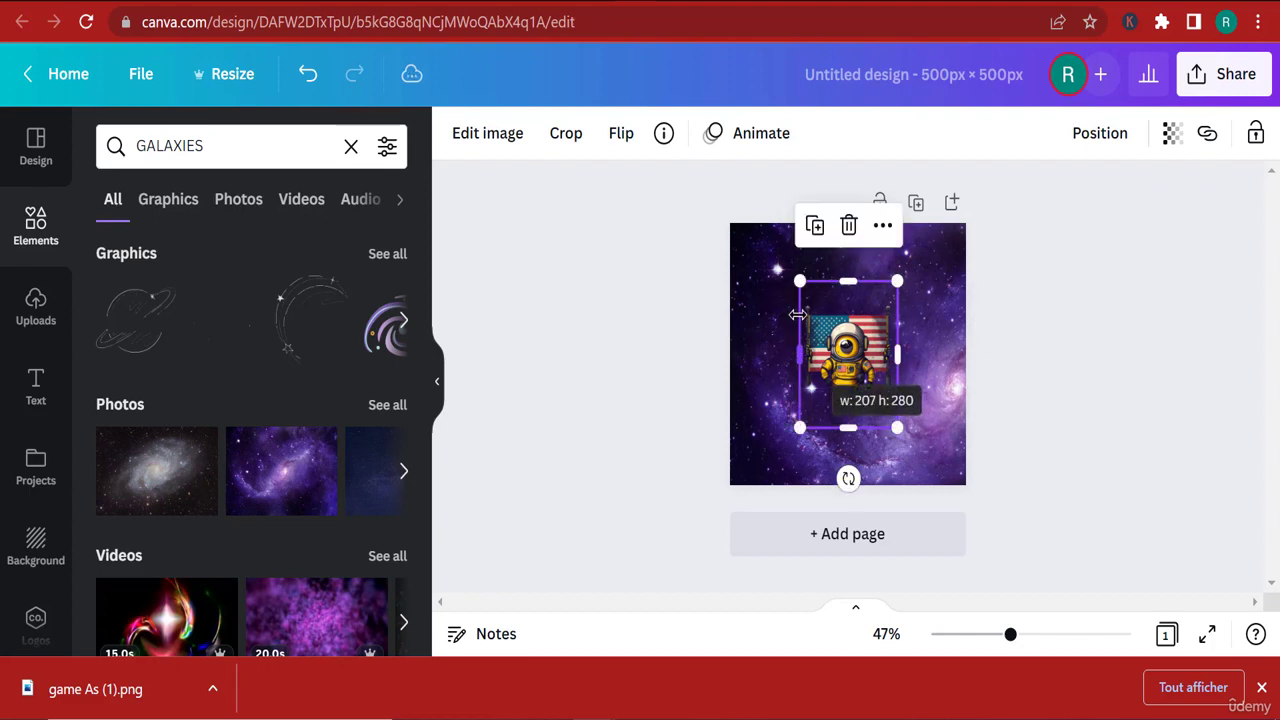
{"action": "left_click_drag", "start_coordinate": [846, 282], "coordinate": [846, 306]}
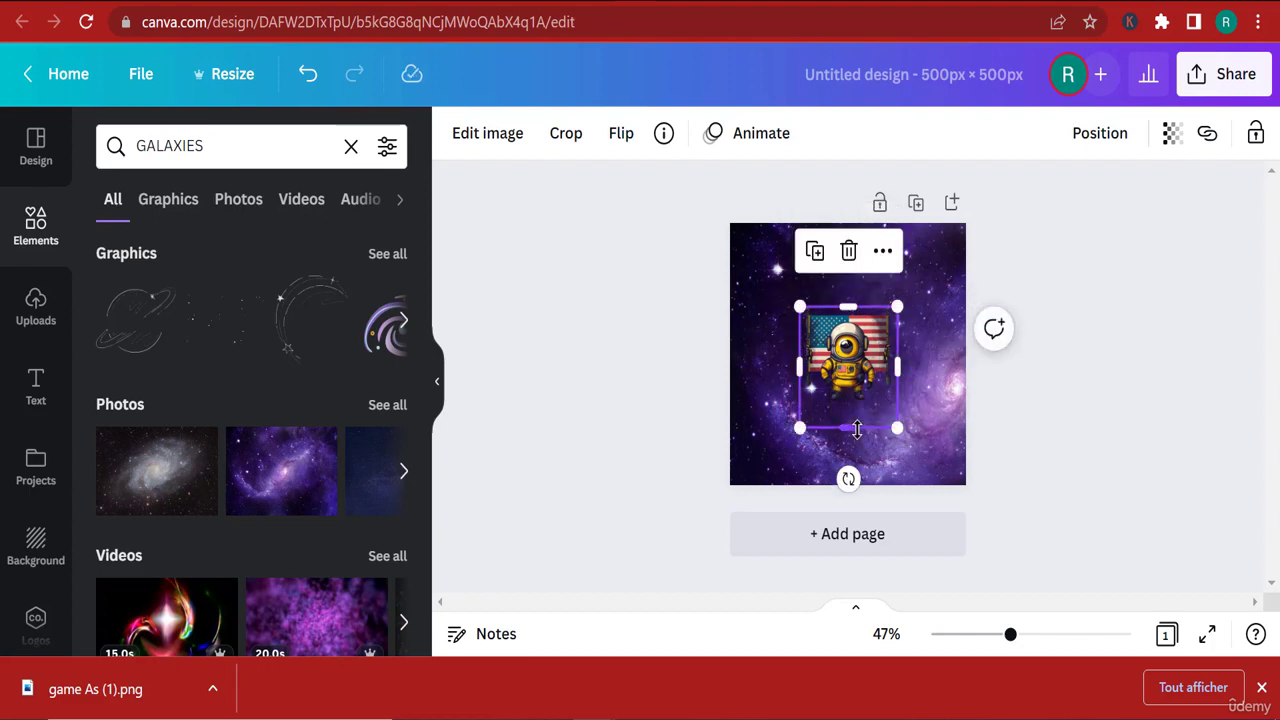
Trim the astronaut image's lower margin, then enlarge it to nearly fill the page and centre it horizontally.
{"action": "left_click_drag", "start_coordinate": [854, 428], "coordinate": [1000, 508]}
{"action": "left_click", "coordinate": [1109, 436]}
{"action": "left_click", "coordinate": [866, 365]}
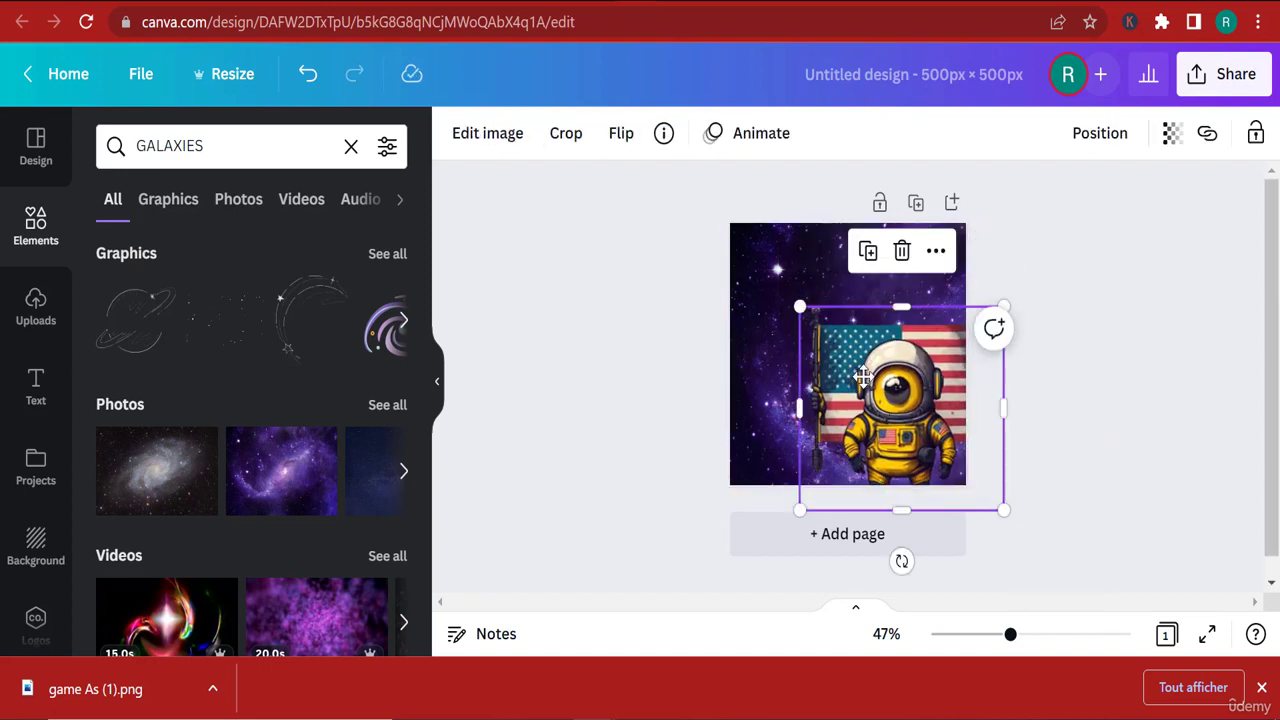
{"action": "left_click_drag", "start_coordinate": [919, 452], "coordinate": [868, 377]}
{"action": "left_click", "coordinate": [1063, 474]}
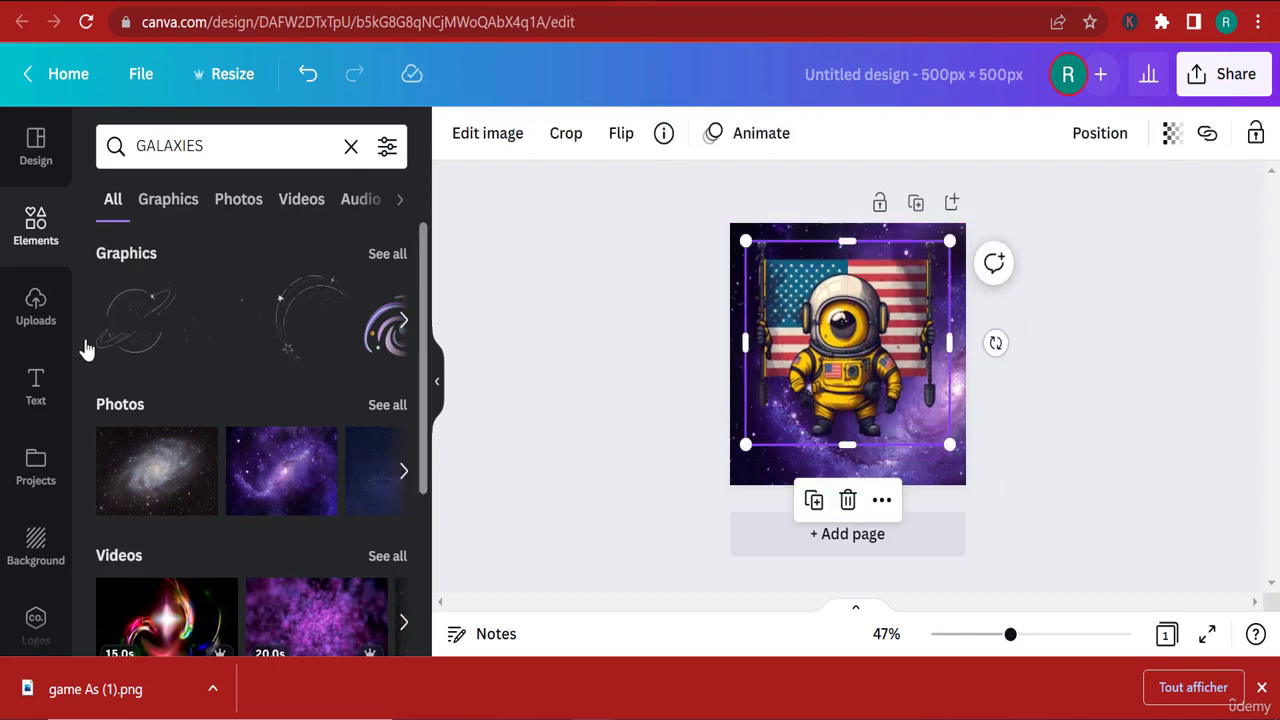
Add the GAME OVER font combination, scale it to font size 47,8 and place it centred below the astronaut's feet.
{"action": "left_click", "coordinate": [34, 390]}
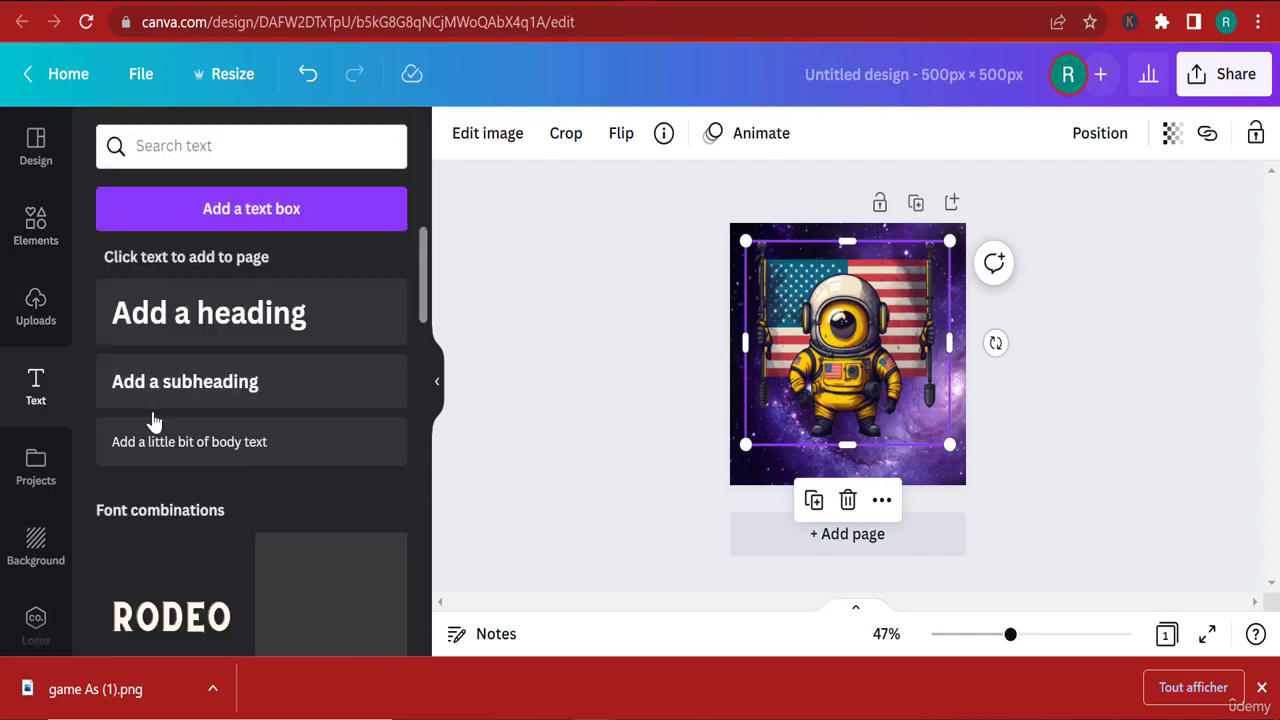
{"action": "scroll", "coordinate": [196, 481], "scroll_direction": "down", "scroll_amount": 1}
{"action": "scroll", "coordinate": [196, 481], "scroll_direction": "down", "scroll_amount": 1}
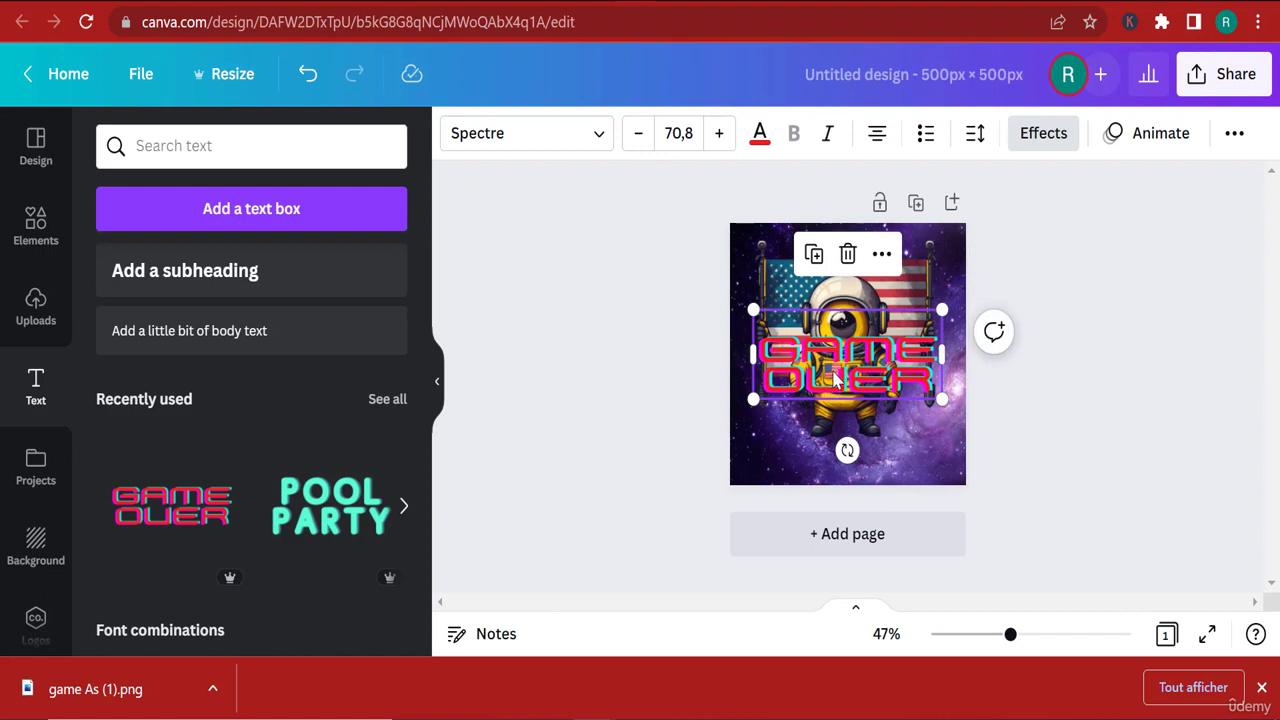
{"action": "left_click", "coordinate": [1033, 451]}
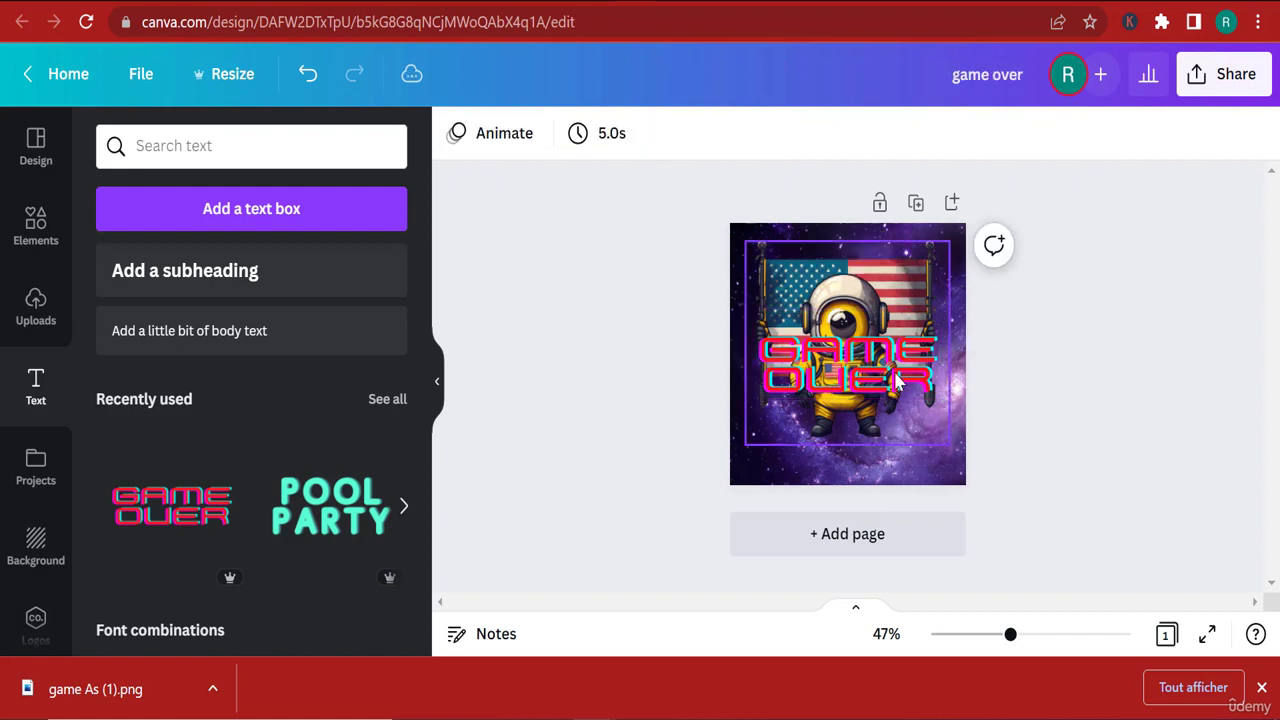
{"action": "left_click", "coordinate": [935, 405]}
{"action": "left_click_drag", "start_coordinate": [941, 399], "coordinate": [853, 466]}
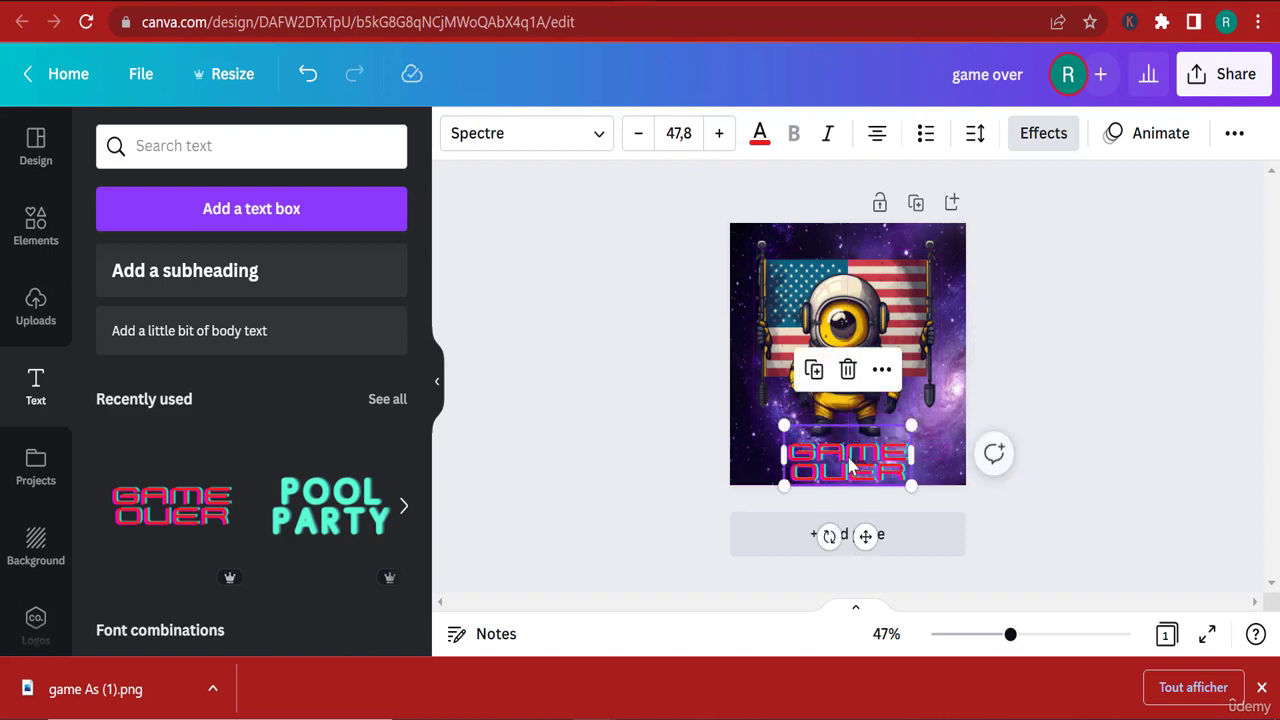
{"action": "left_click", "coordinate": [1073, 516]}
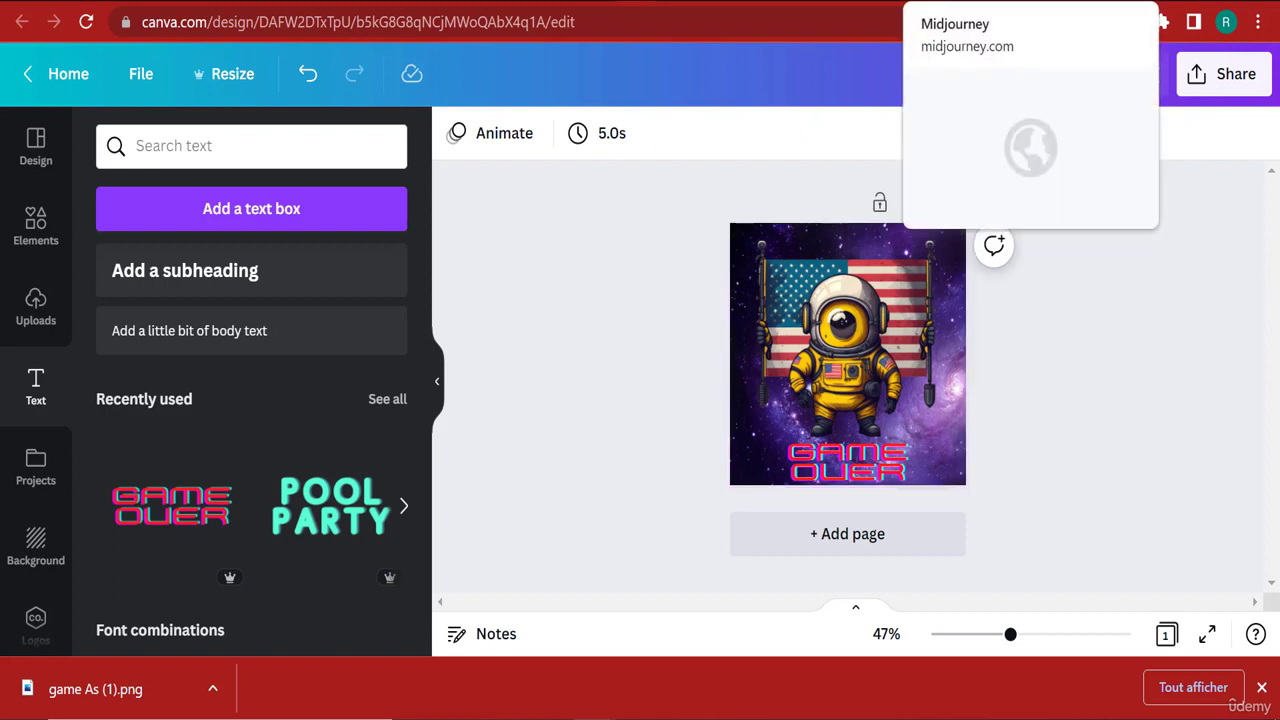
{"action": "scroll", "coordinate": [300, 450], "scroll_direction": "down", "scroll_amount": 5}
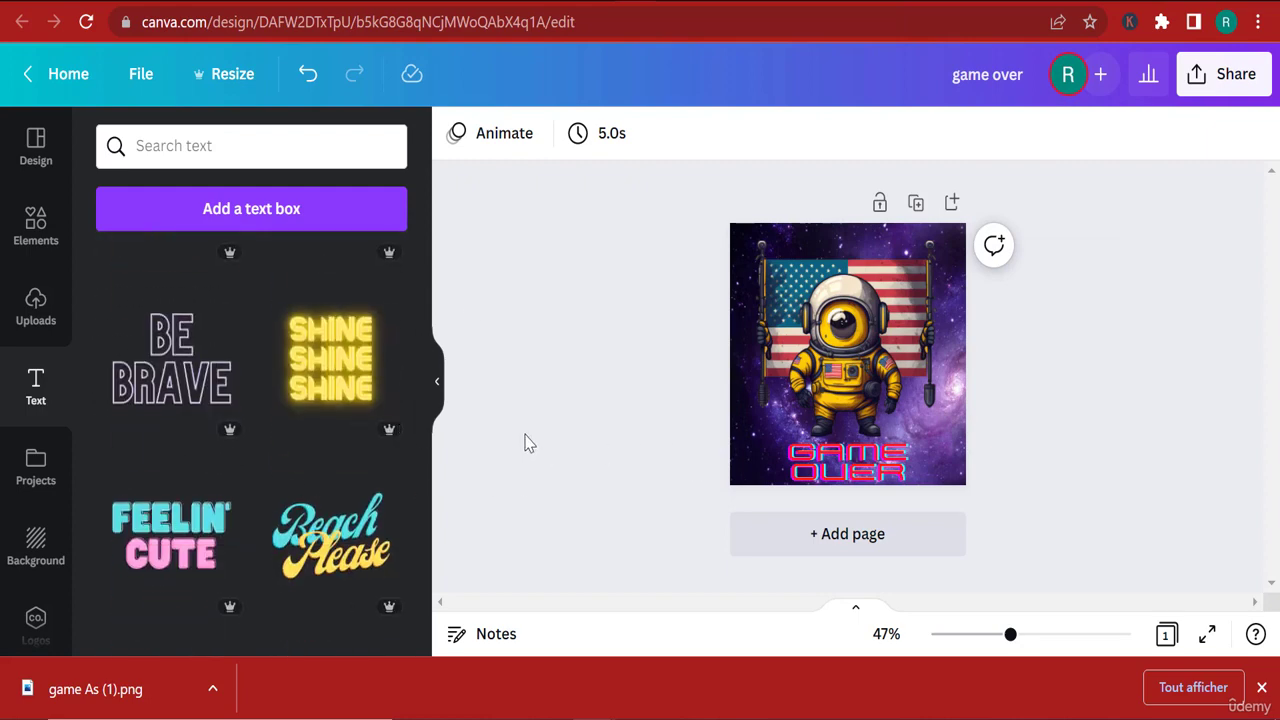
{"action": "scroll", "coordinate": [280, 414], "scroll_direction": "up", "scroll_amount": 6}
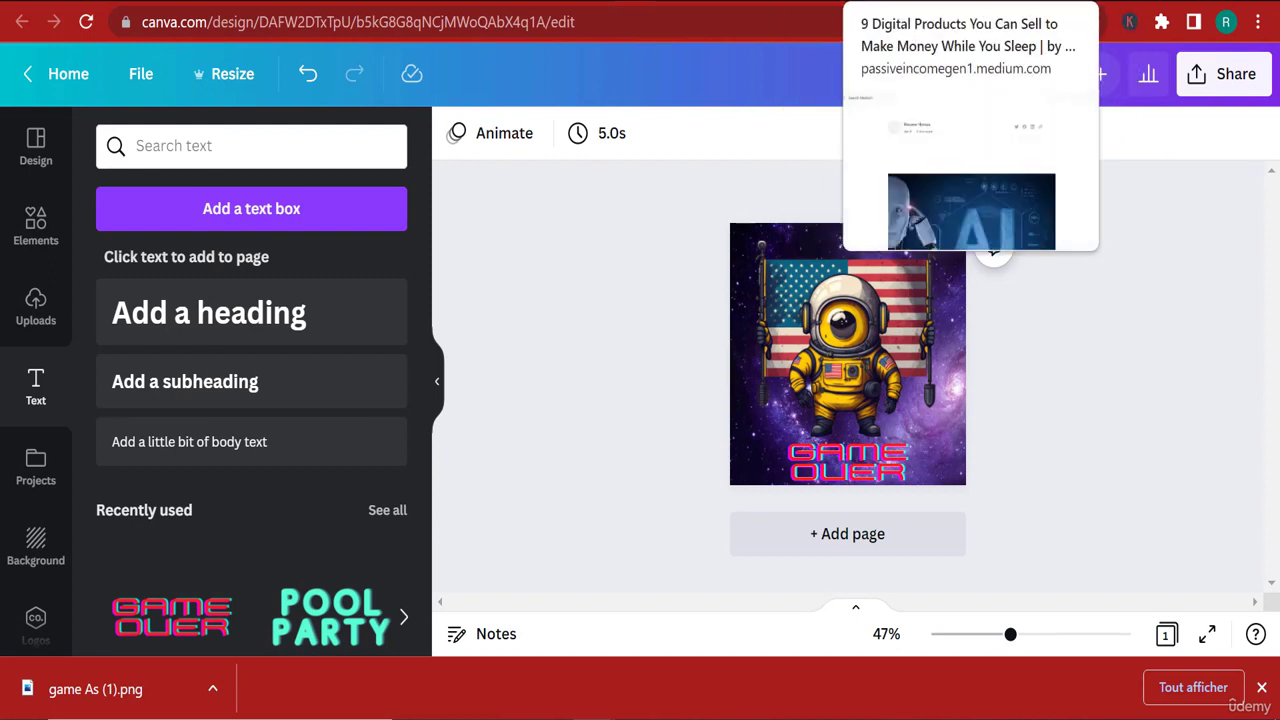
Switch to the Editor X browser tab.
{"action": "left_click", "coordinate": [770, 1]}
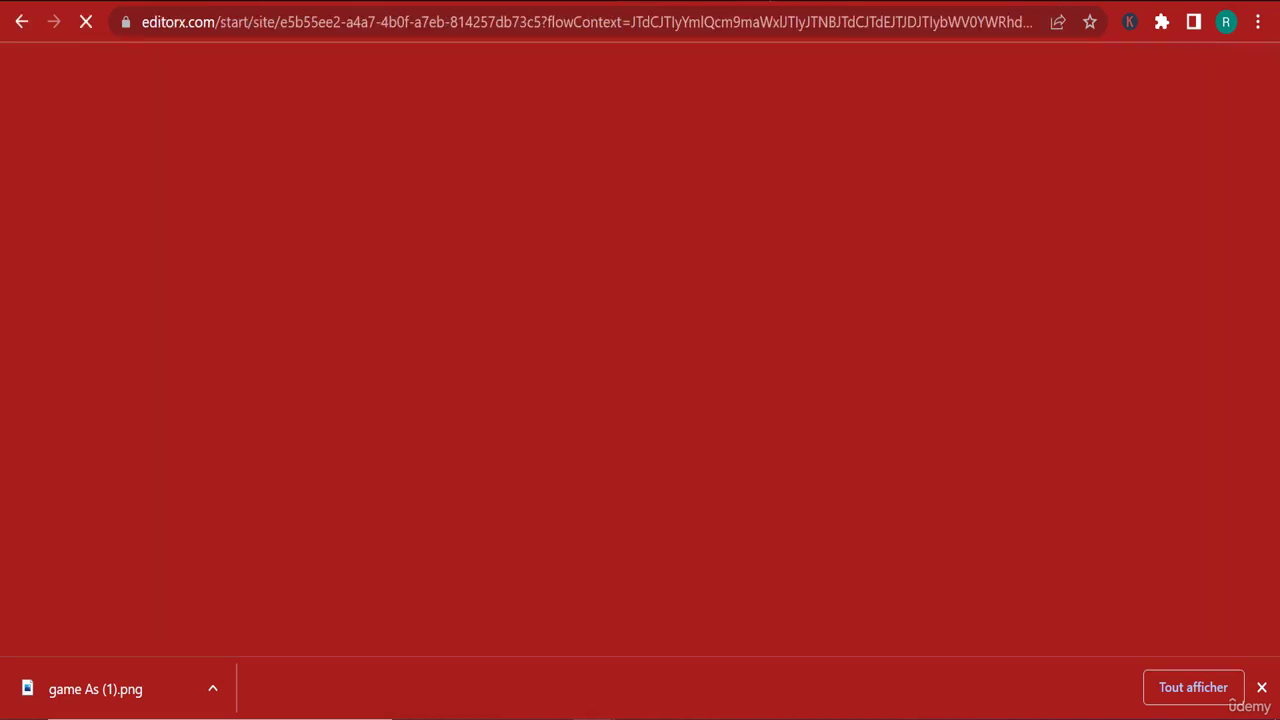